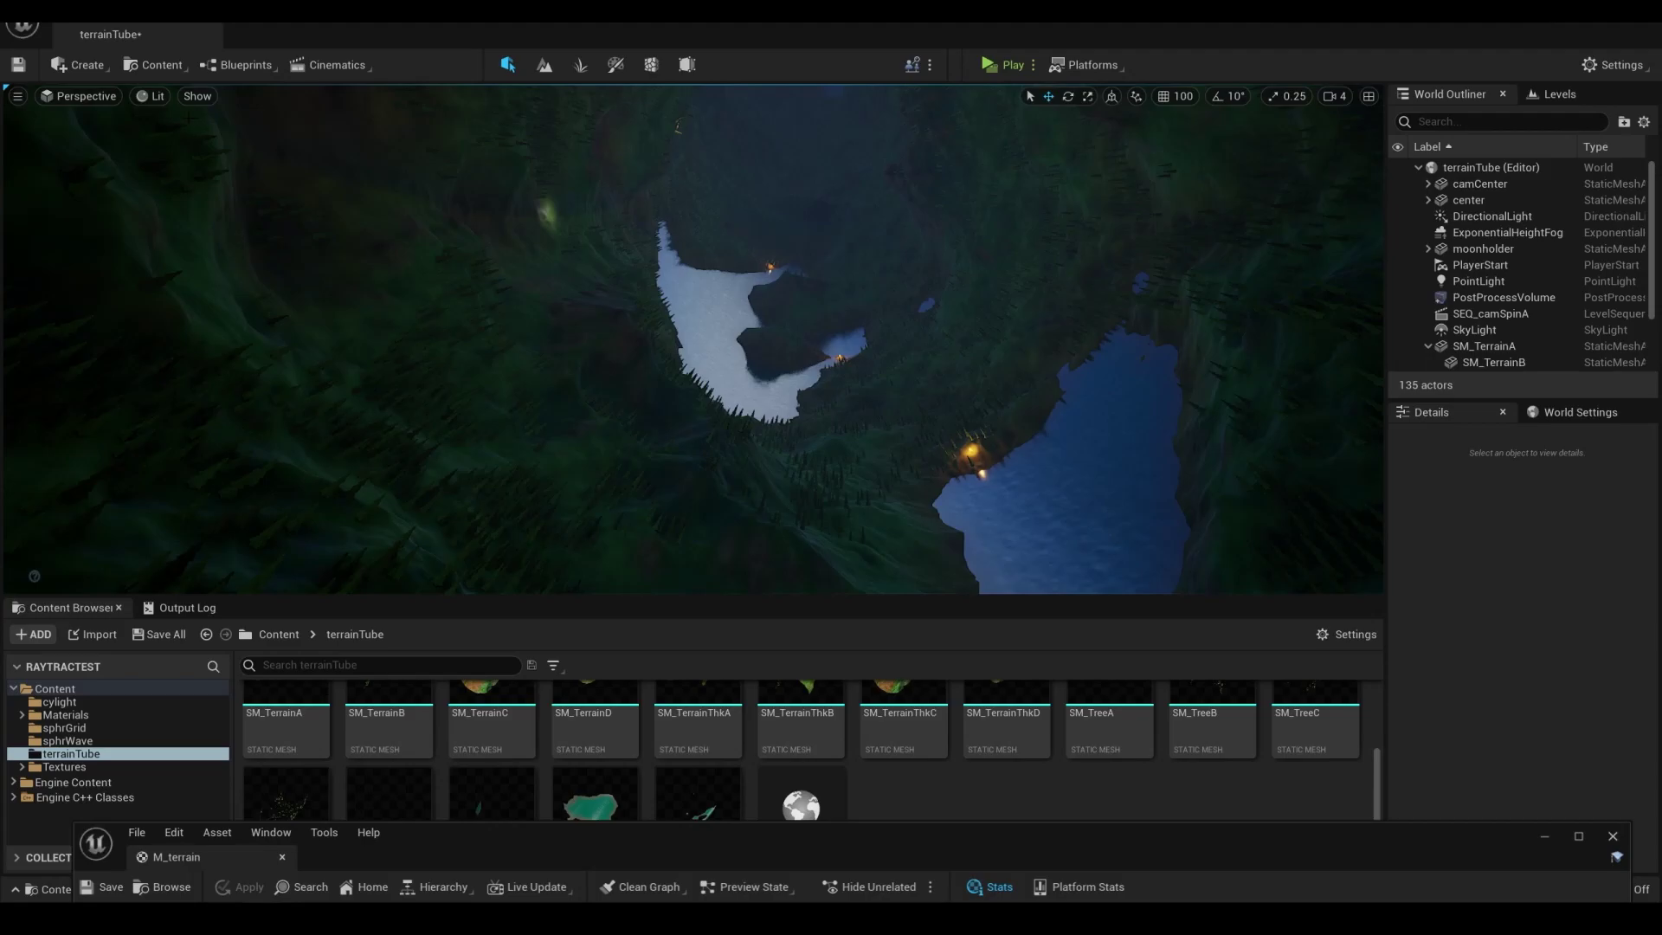
Inspect the terrain tube level in the Nanite Triangles and Unlit view modes, returning the viewport to Lit
click(151, 96)
mouse_move(273, 374)
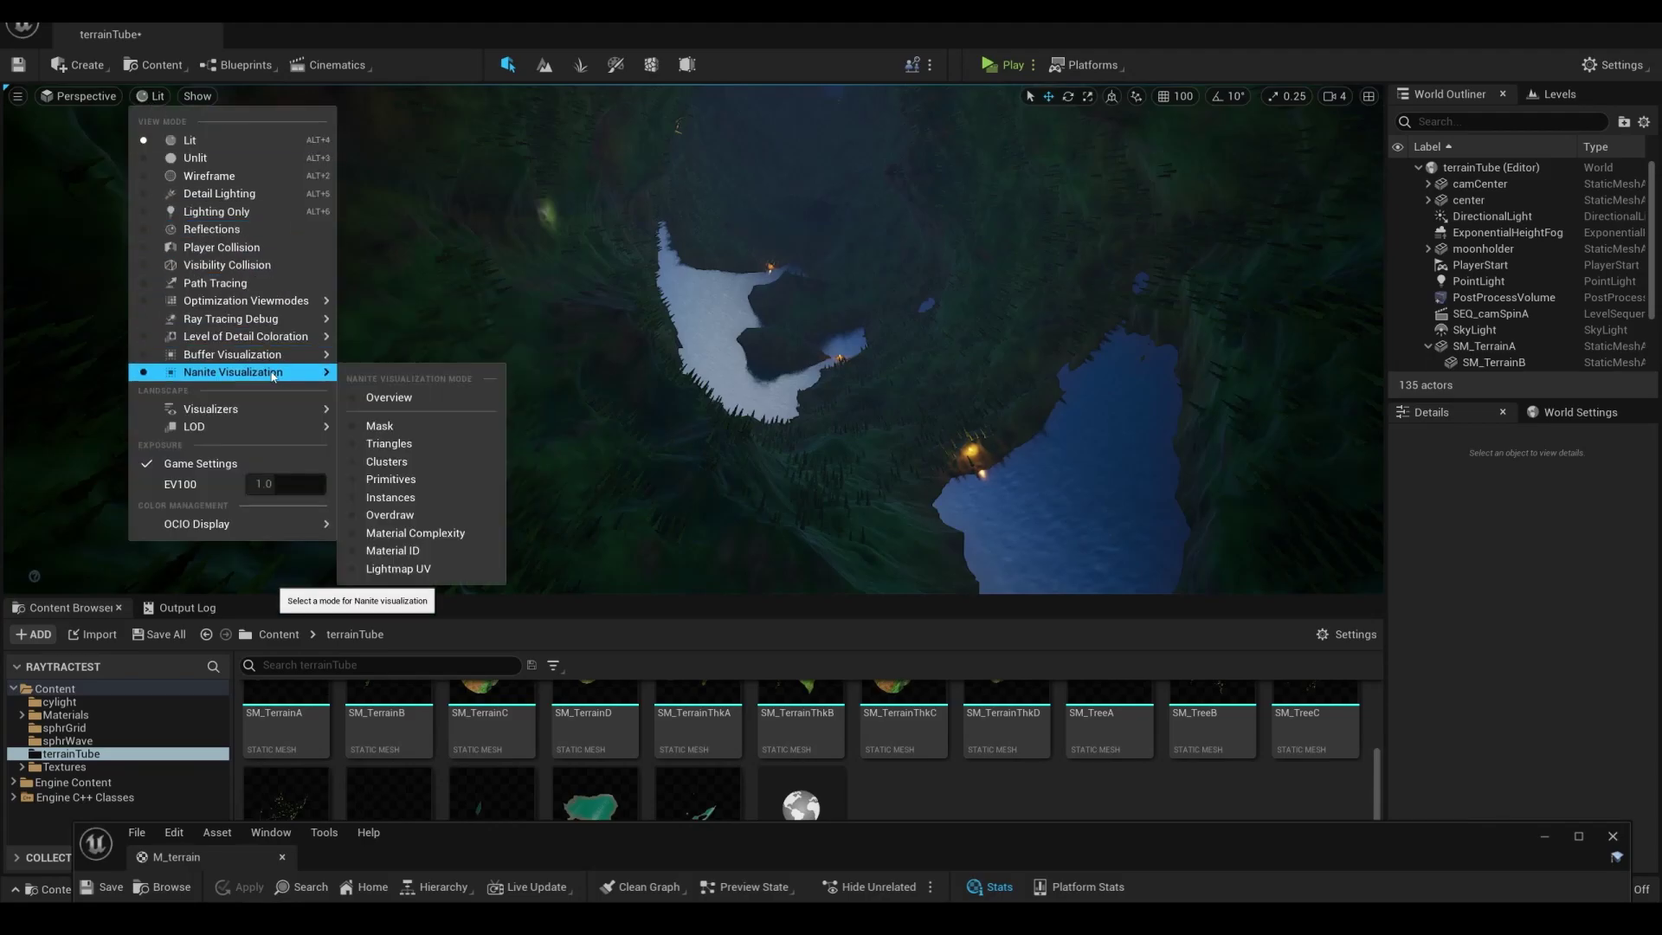
click(405, 443)
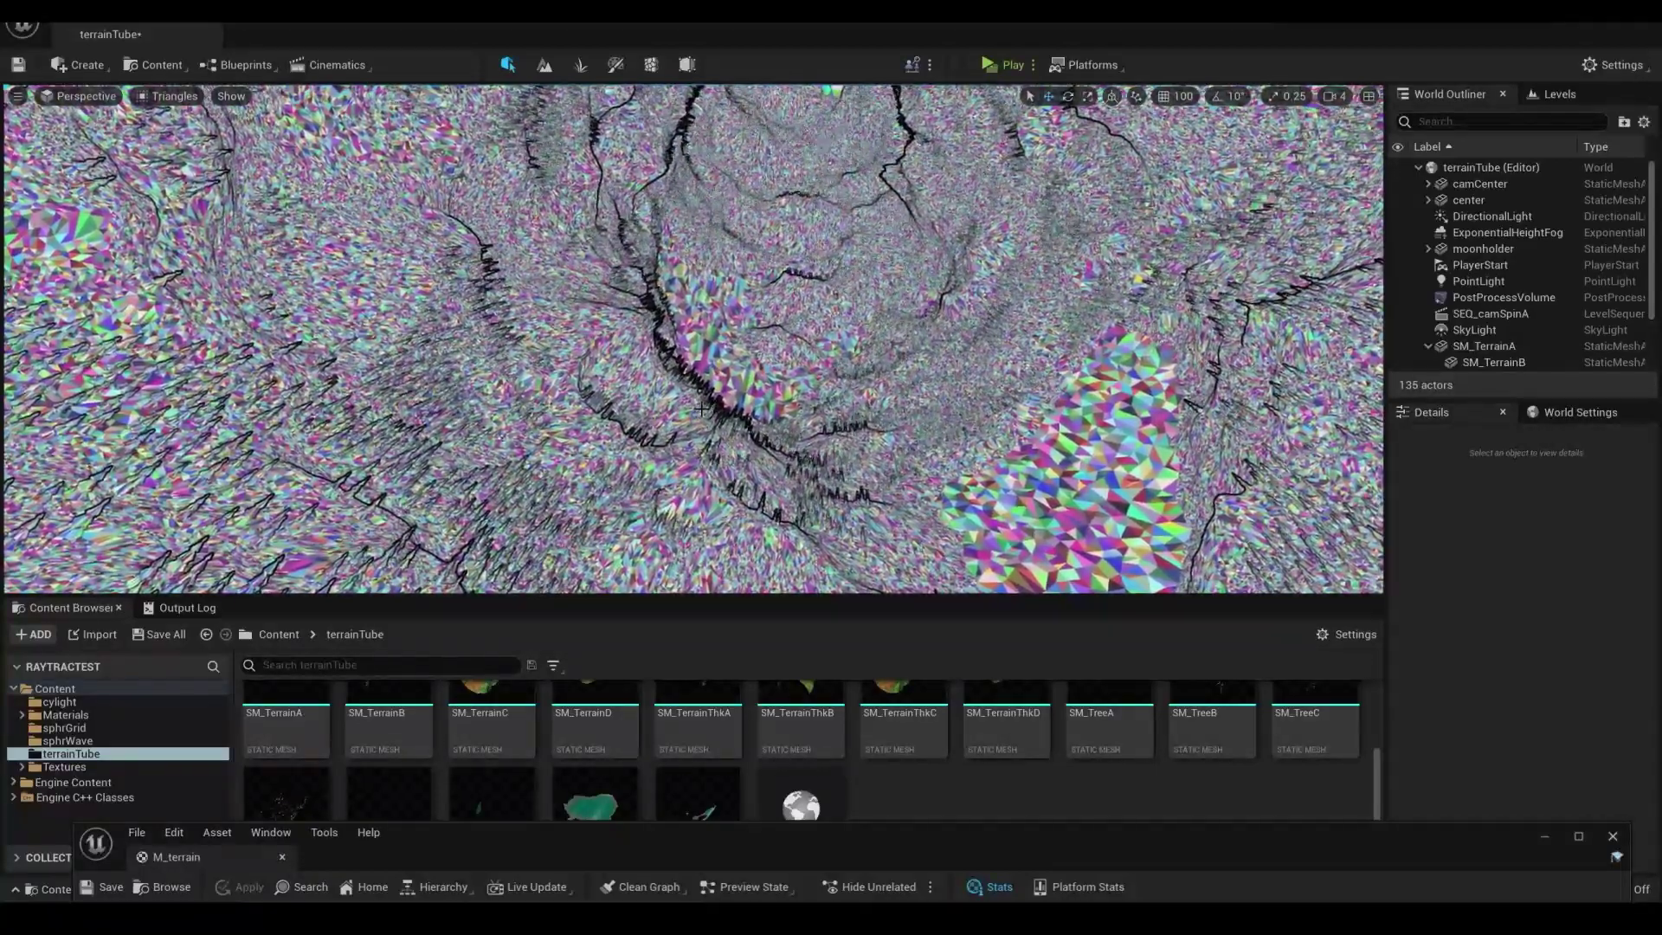
key(alt+4)
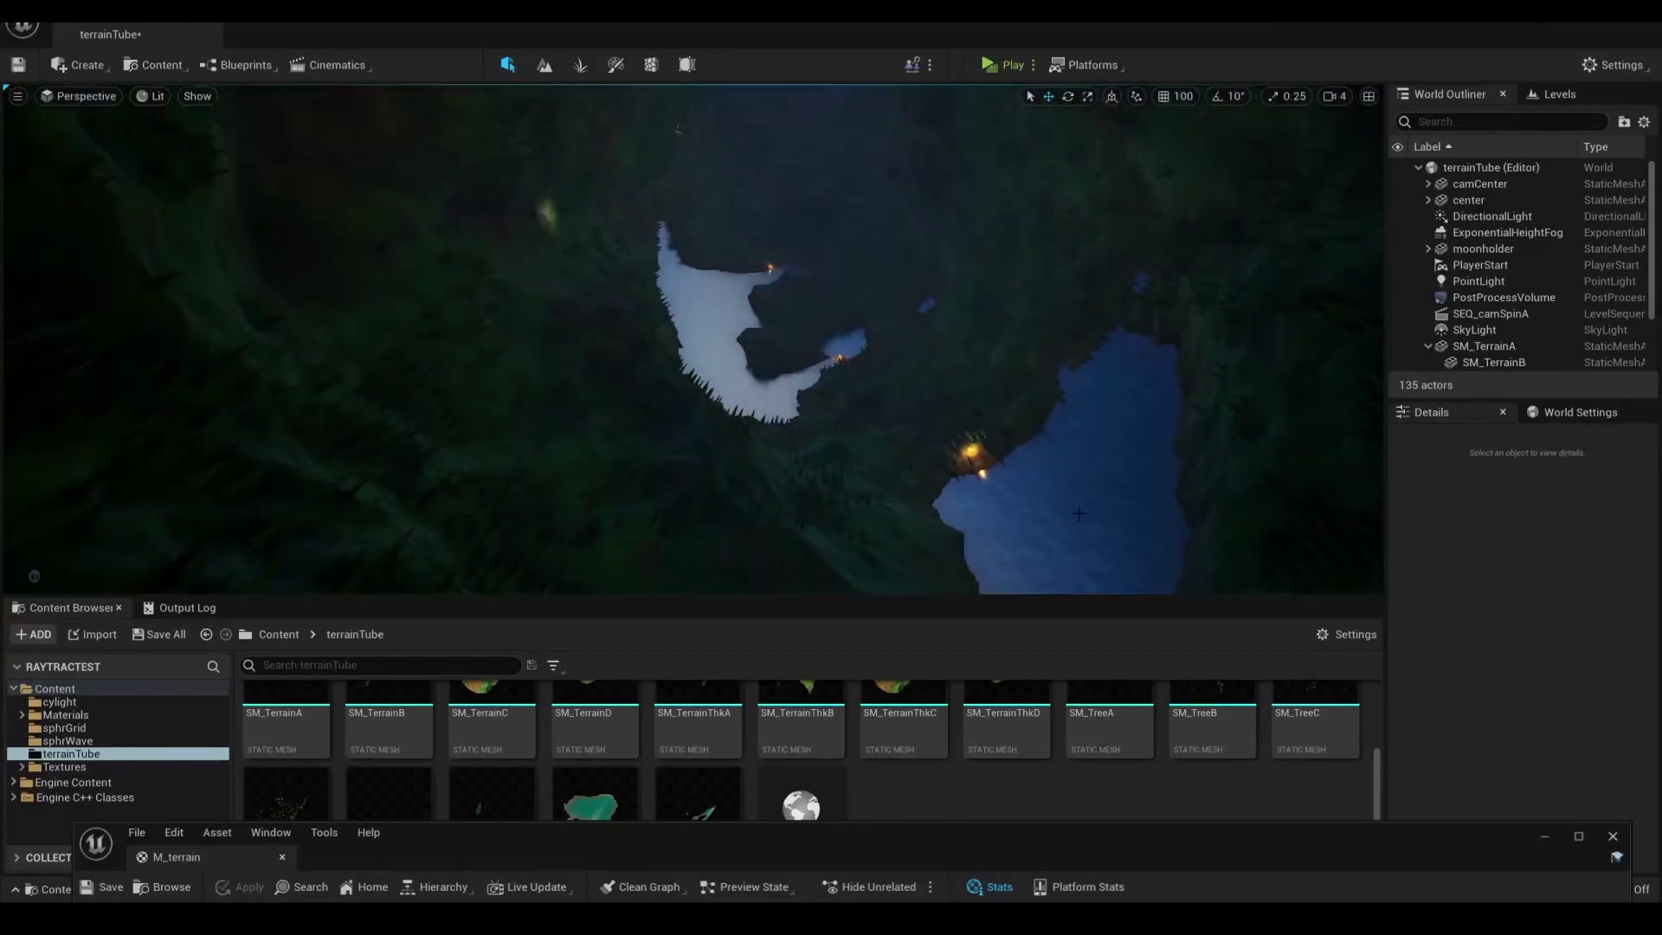
key(alt+3)
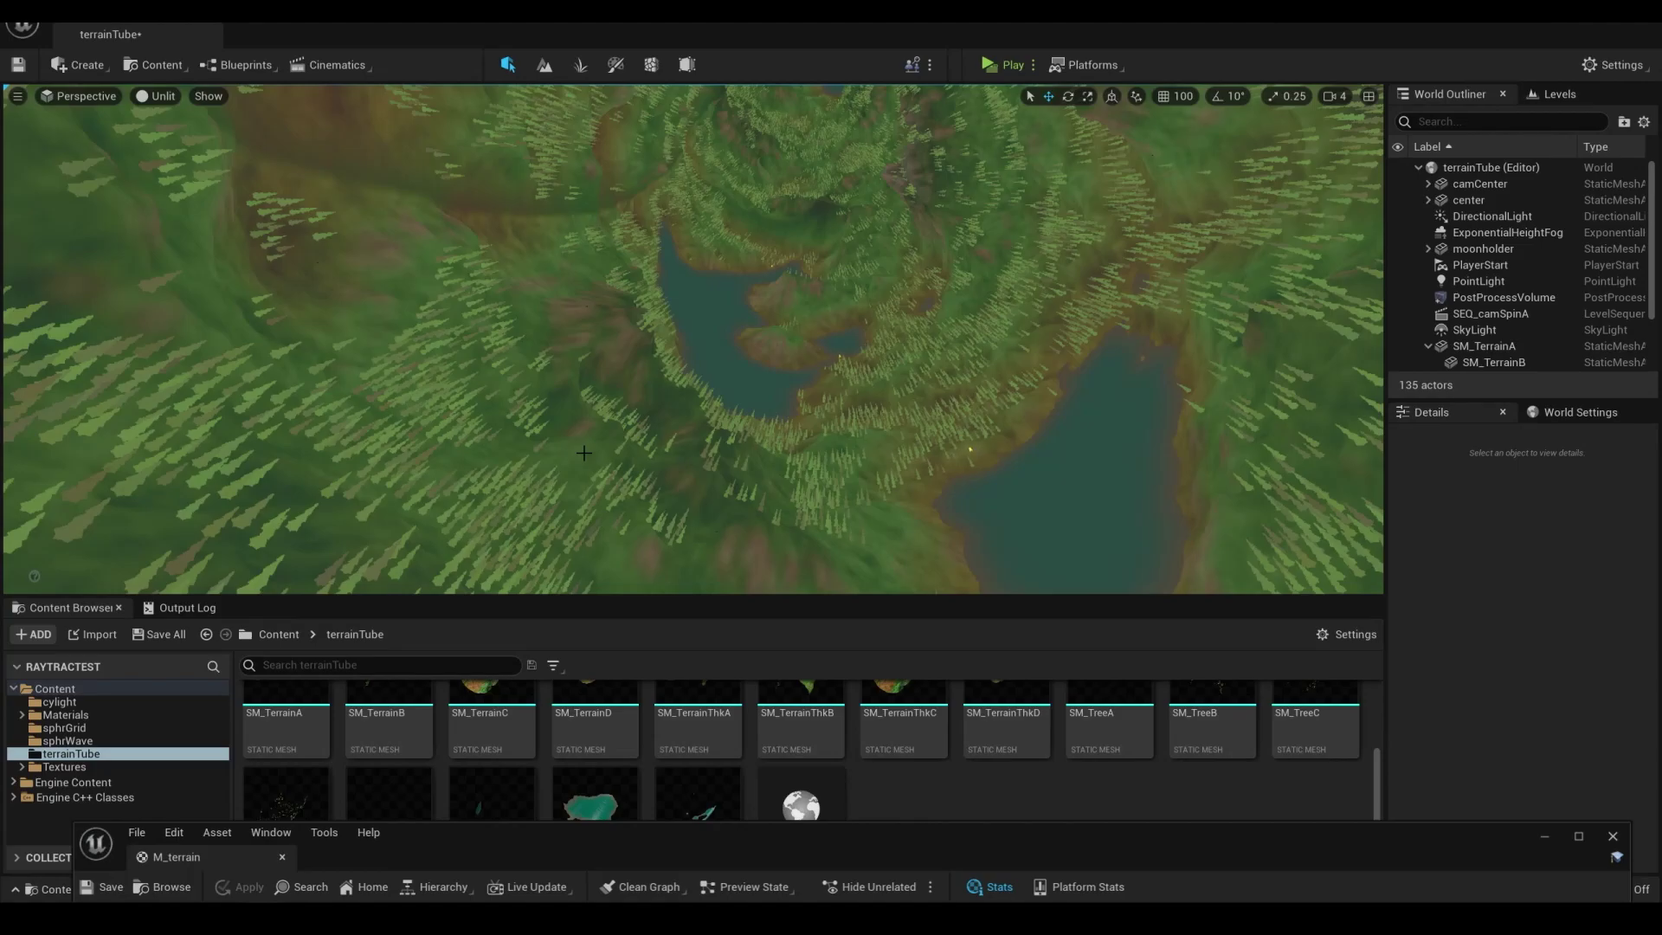
key(alt+4)
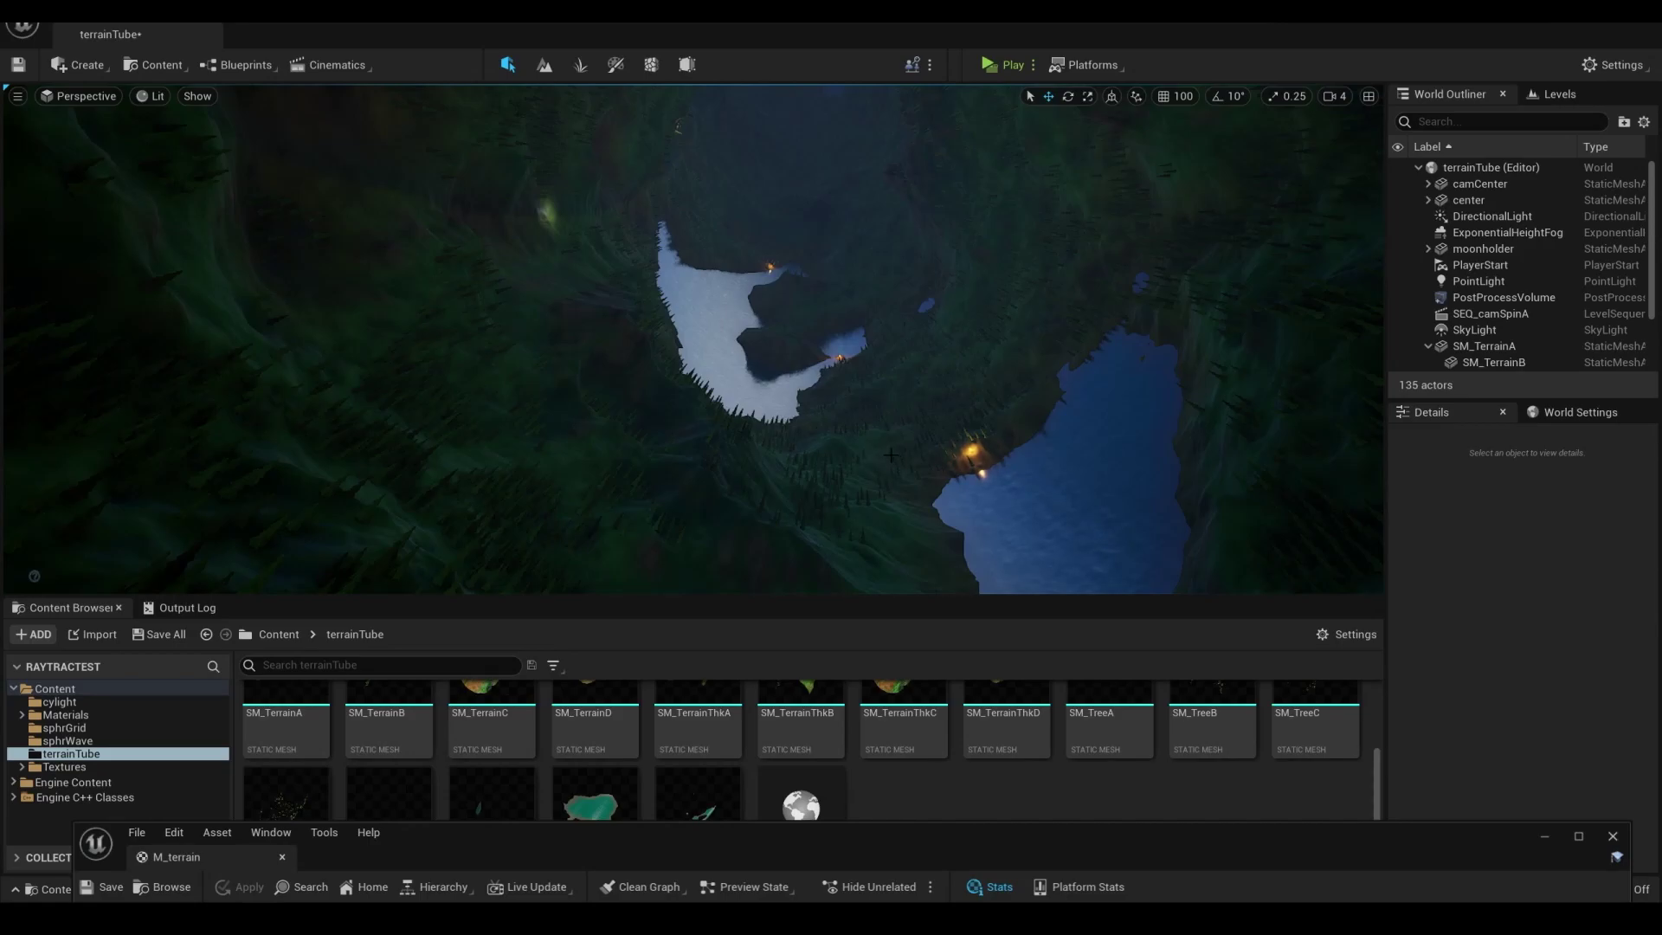
Highlight the SM_TerrainThkD8, SM_TerrainThkC8 and SM_TerrainThkB8 tiles one at a time to show their extents, and clear the selection
click(931, 390)
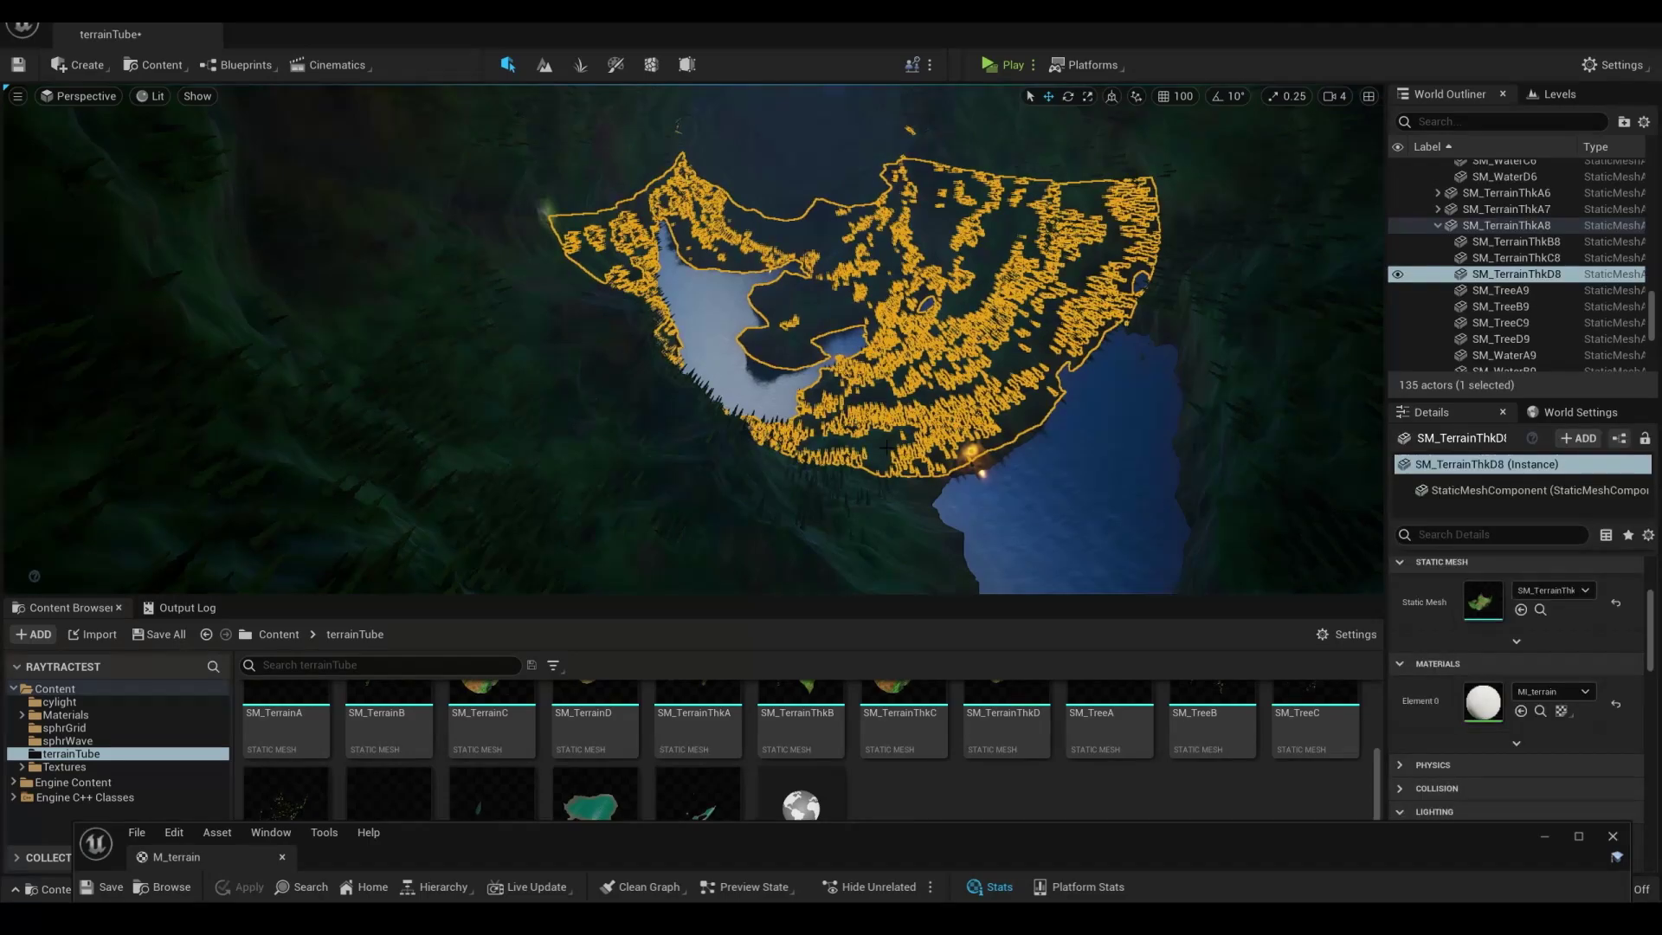
click(900, 530)
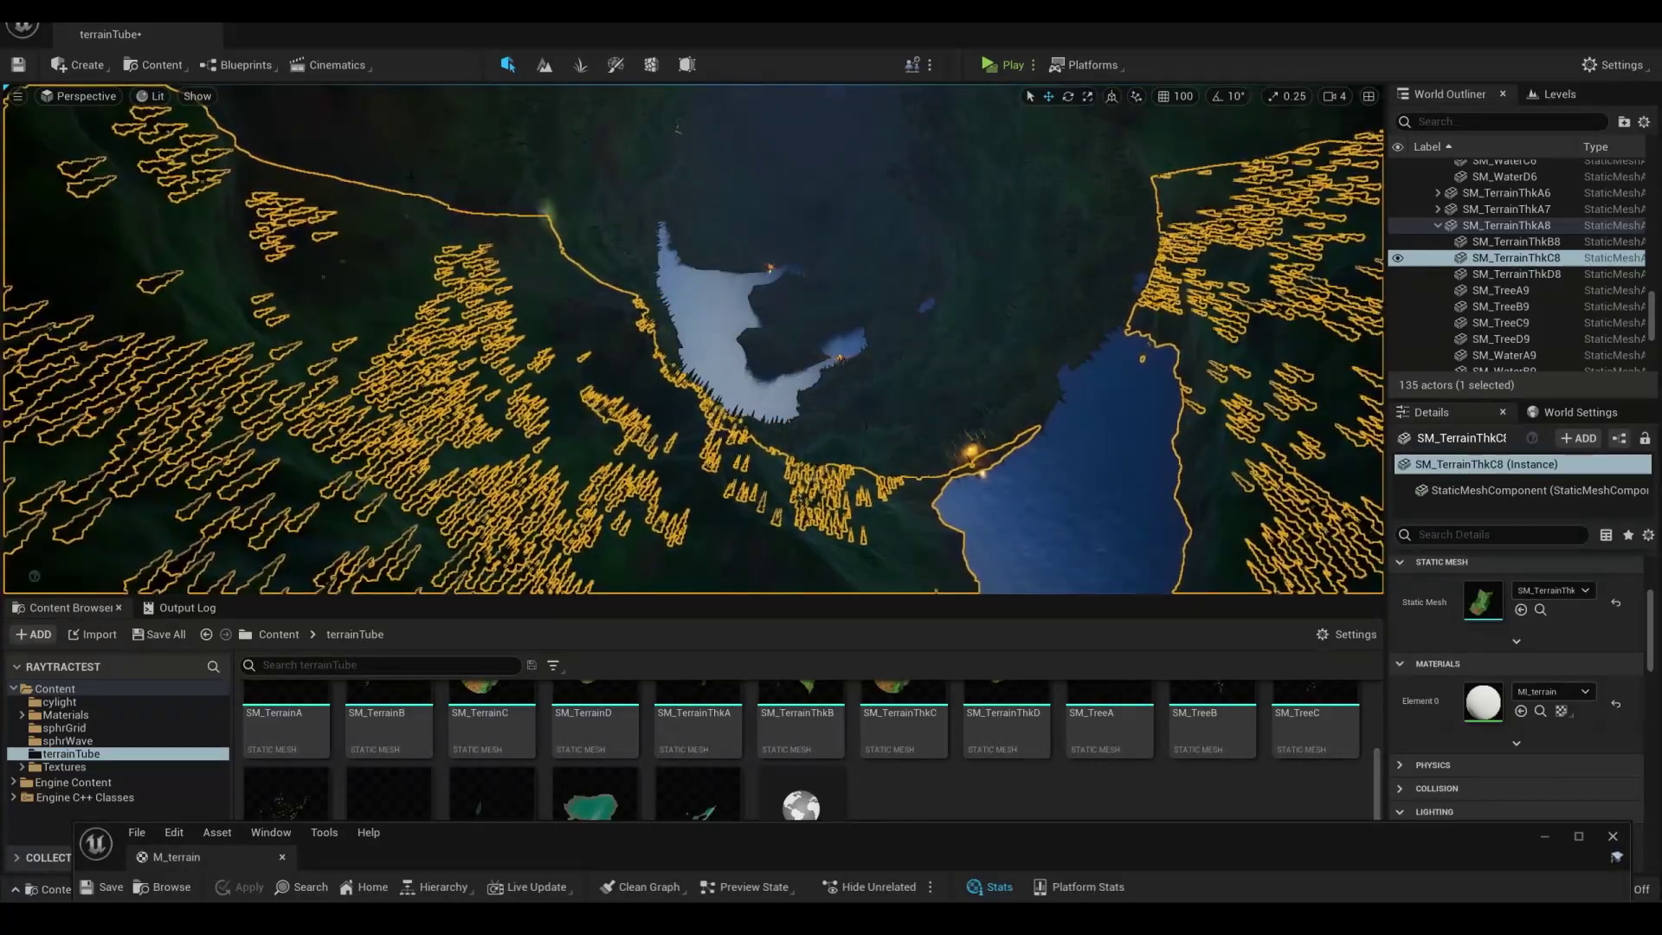
click(413, 174)
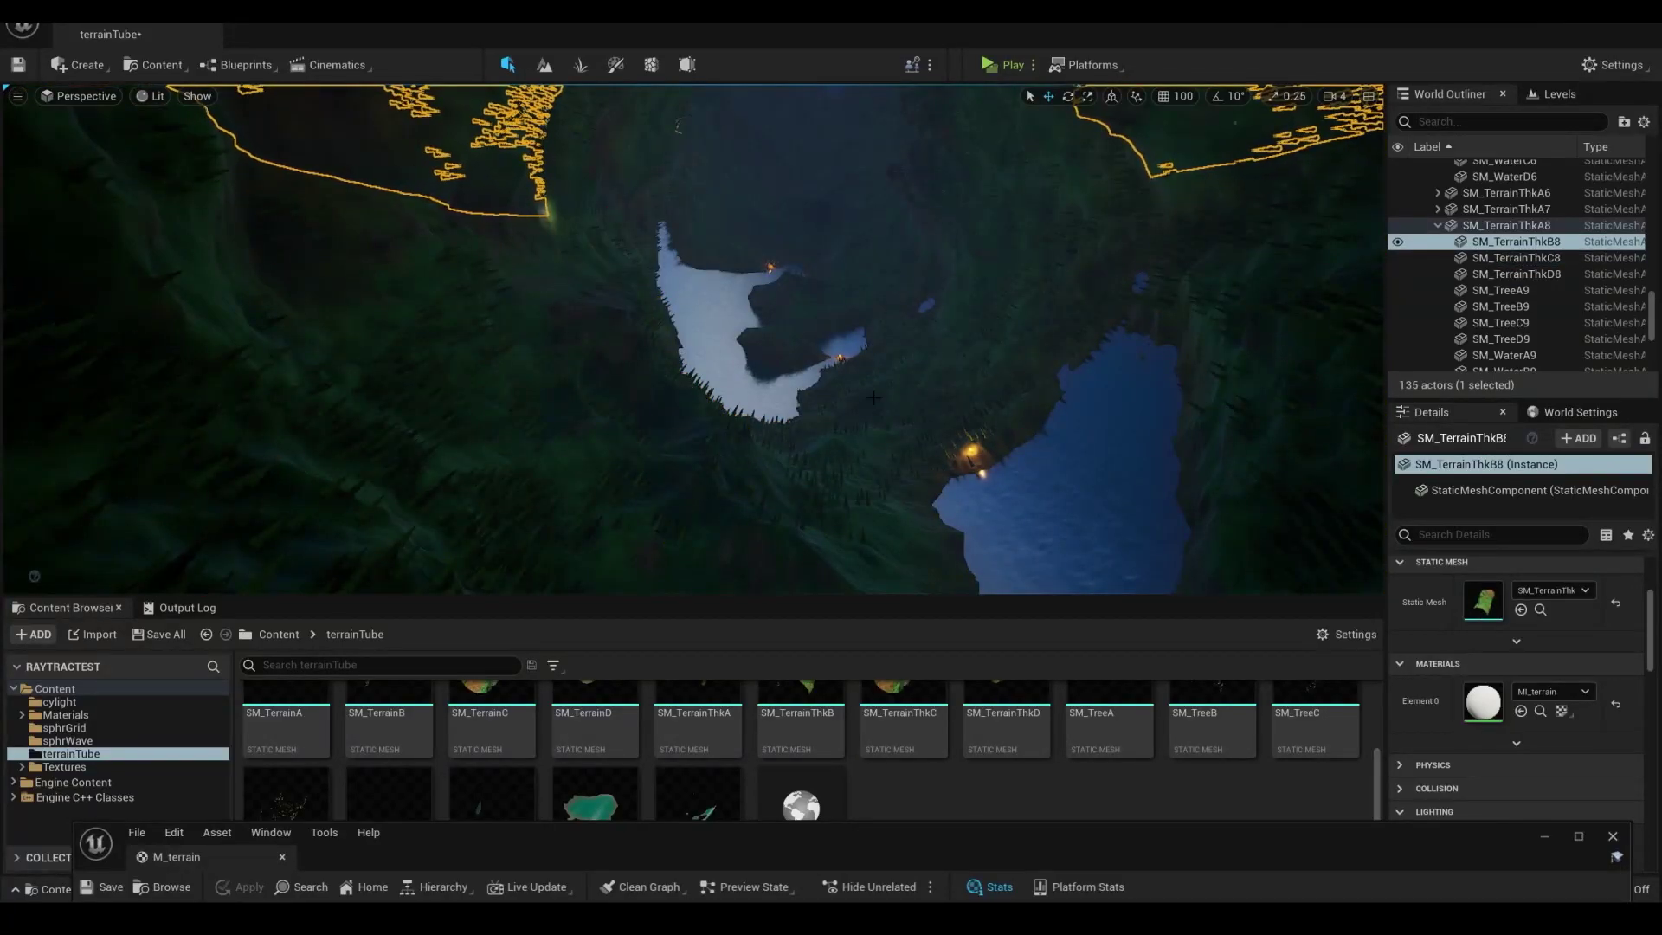
click(910, 529)
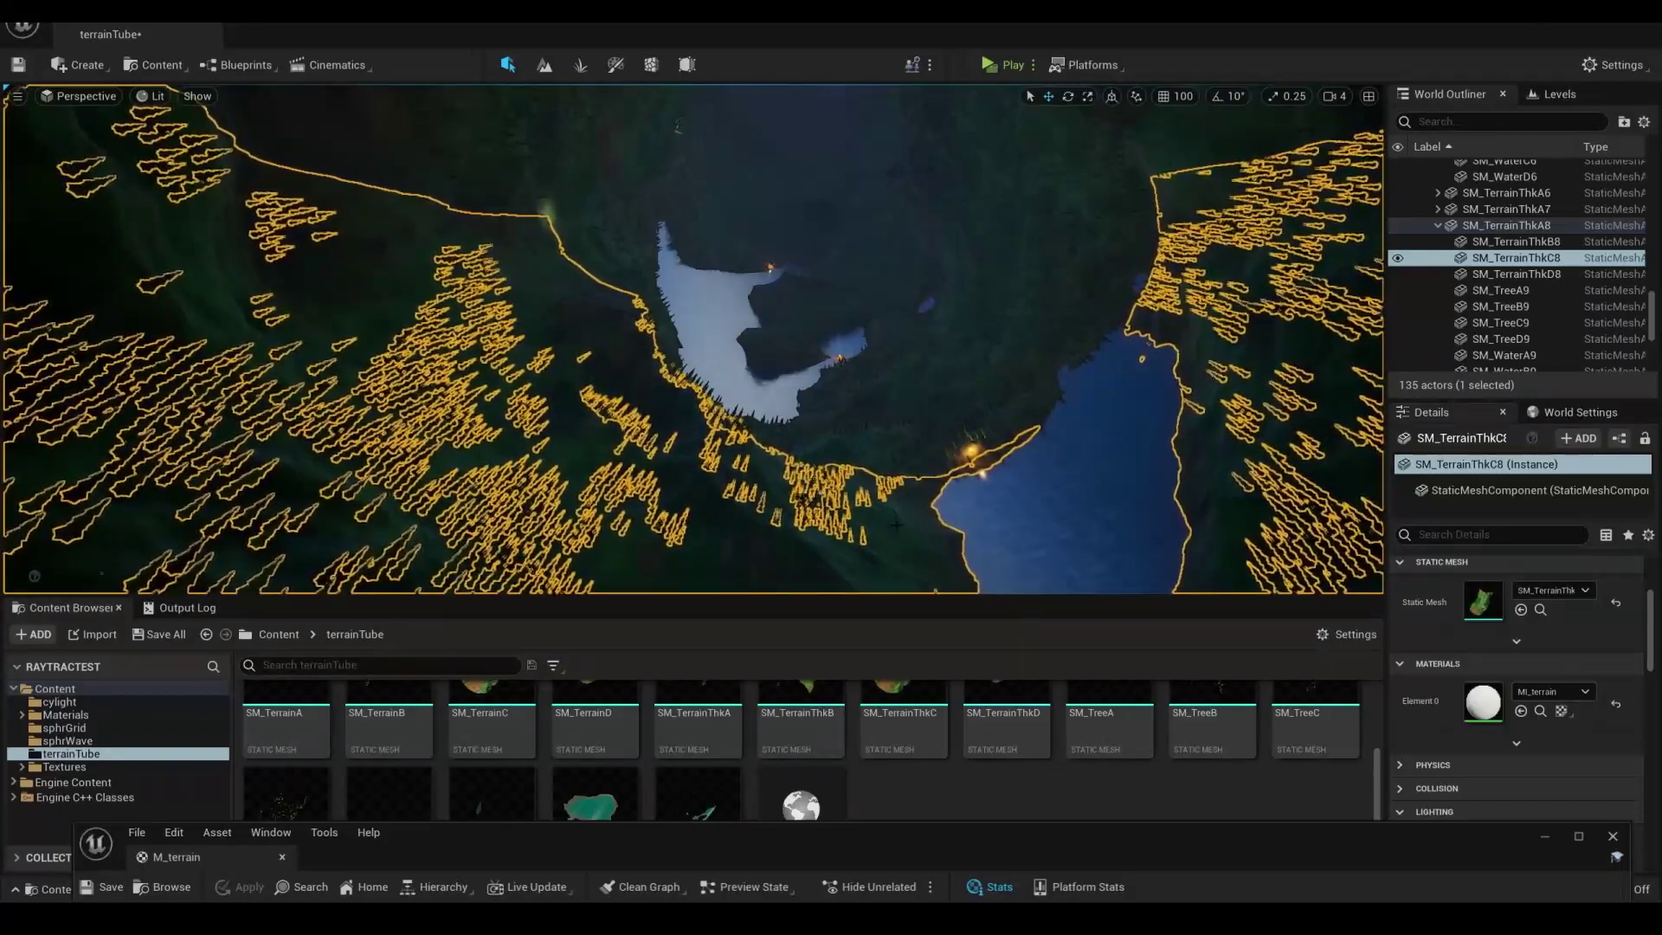
key(Escape)
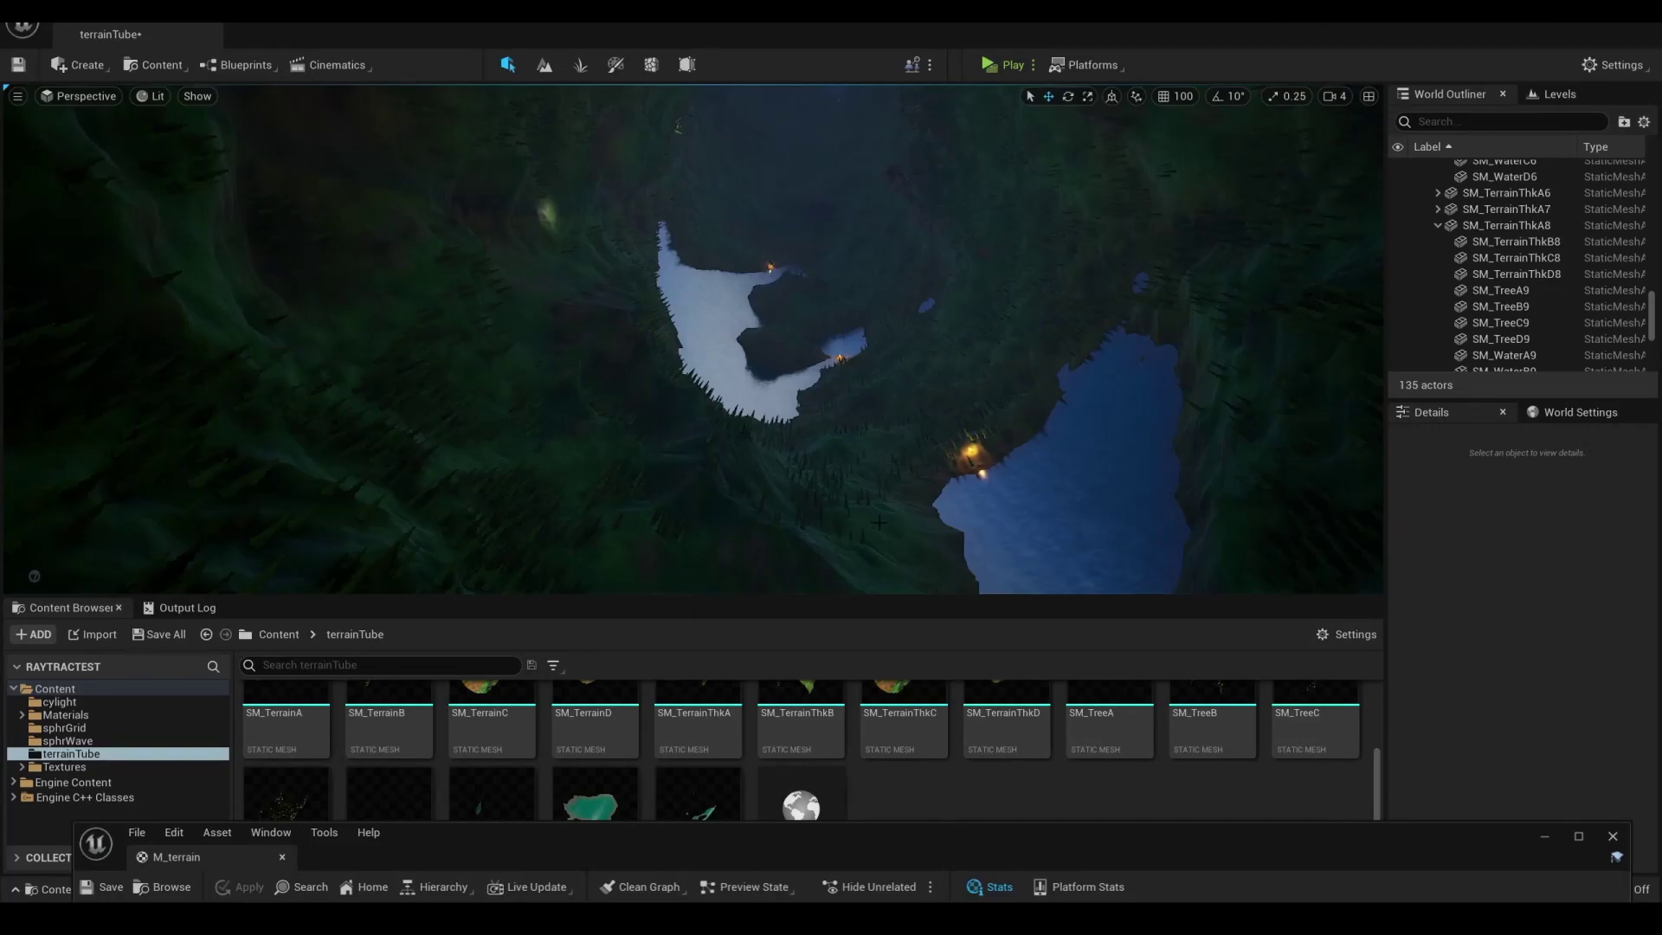
click(886, 521)
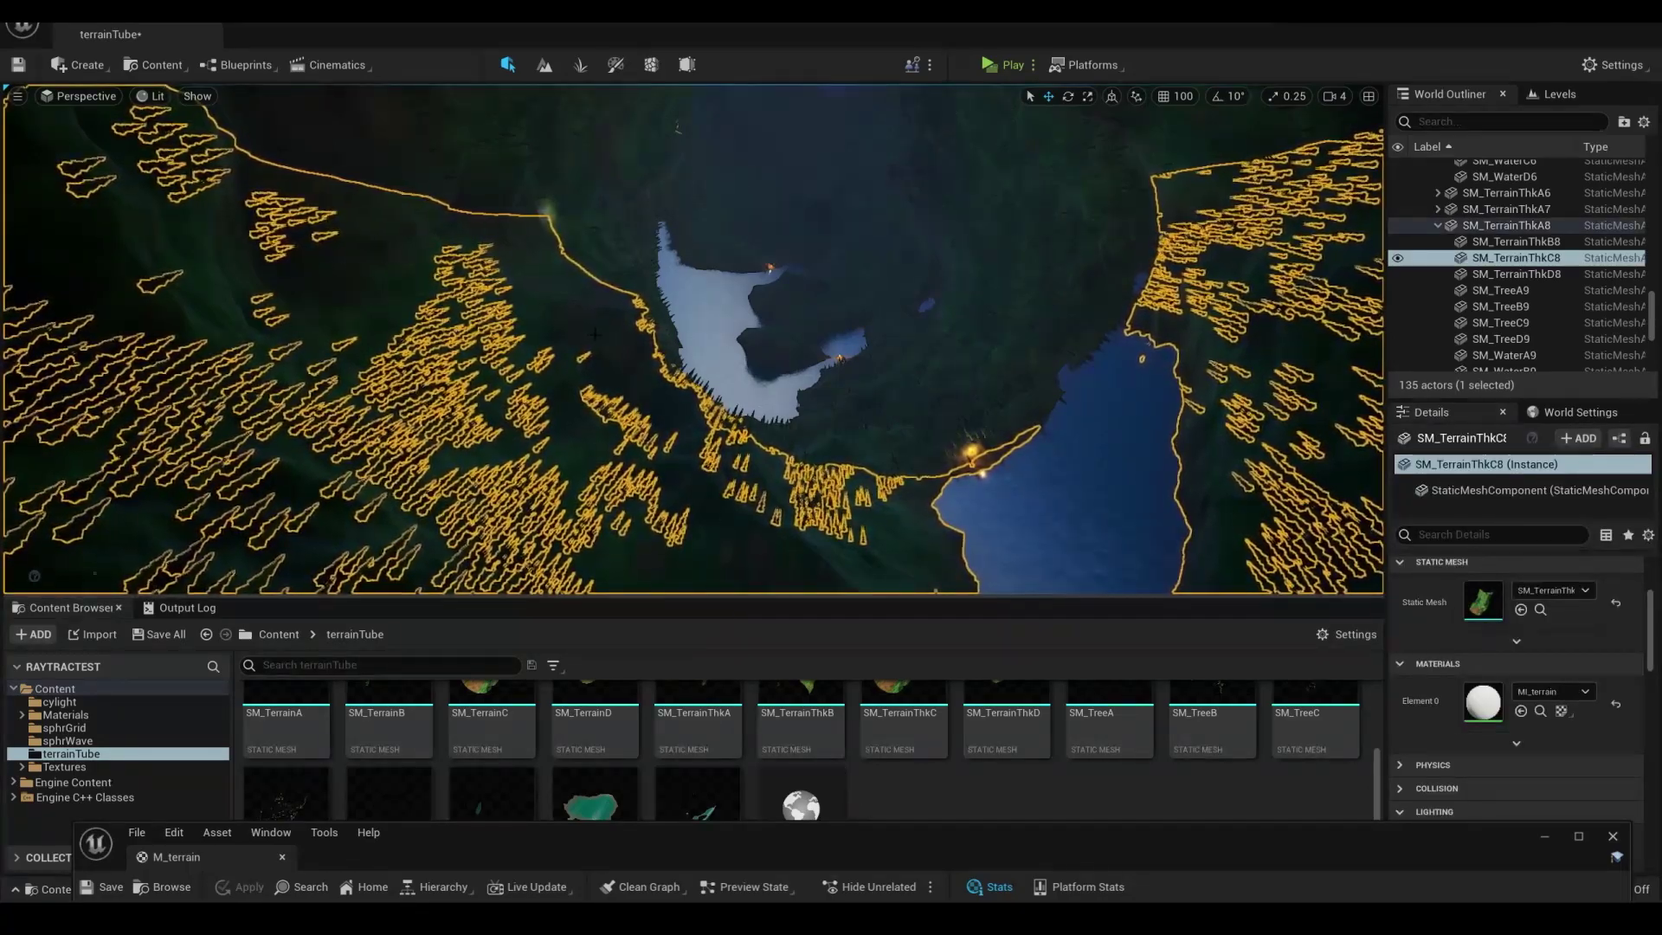
key(Escape)
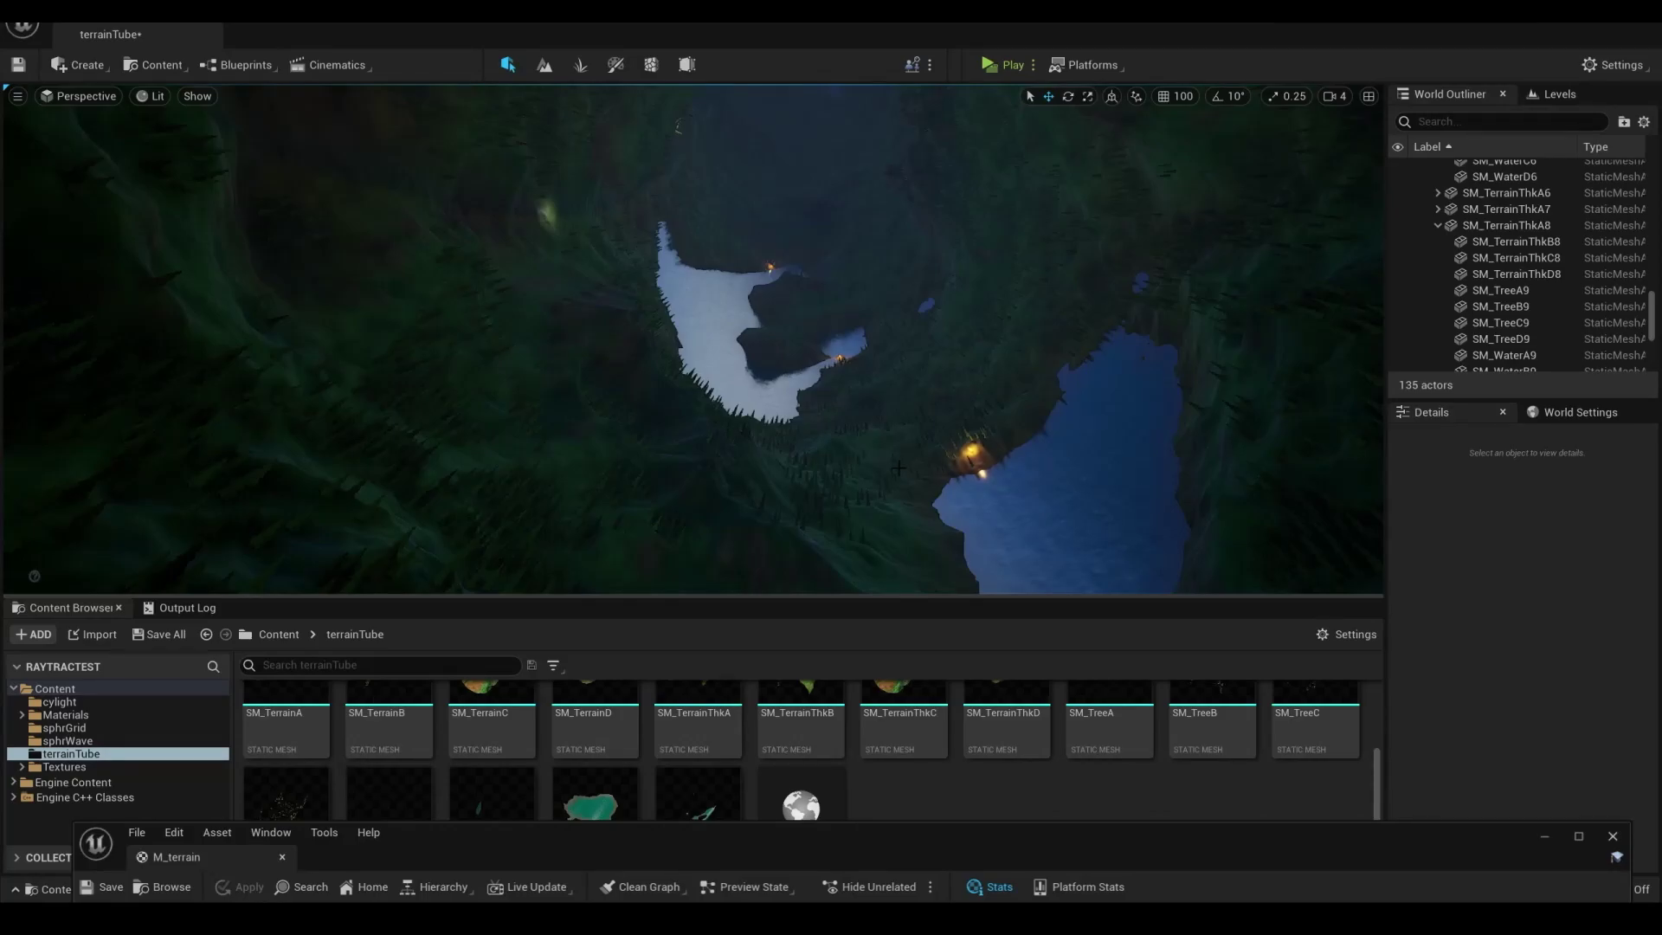
Fly in to the terrain surface and pick meshes there to examine them up close, leaving nothing selected
key(w)
mouse_move(932, 490)
right_down()
mouse_move(898, 452)
mouse_move(883, 461)
mouse_move(932, 491)
right_up()
right_drag(798, 232, 798, 231)
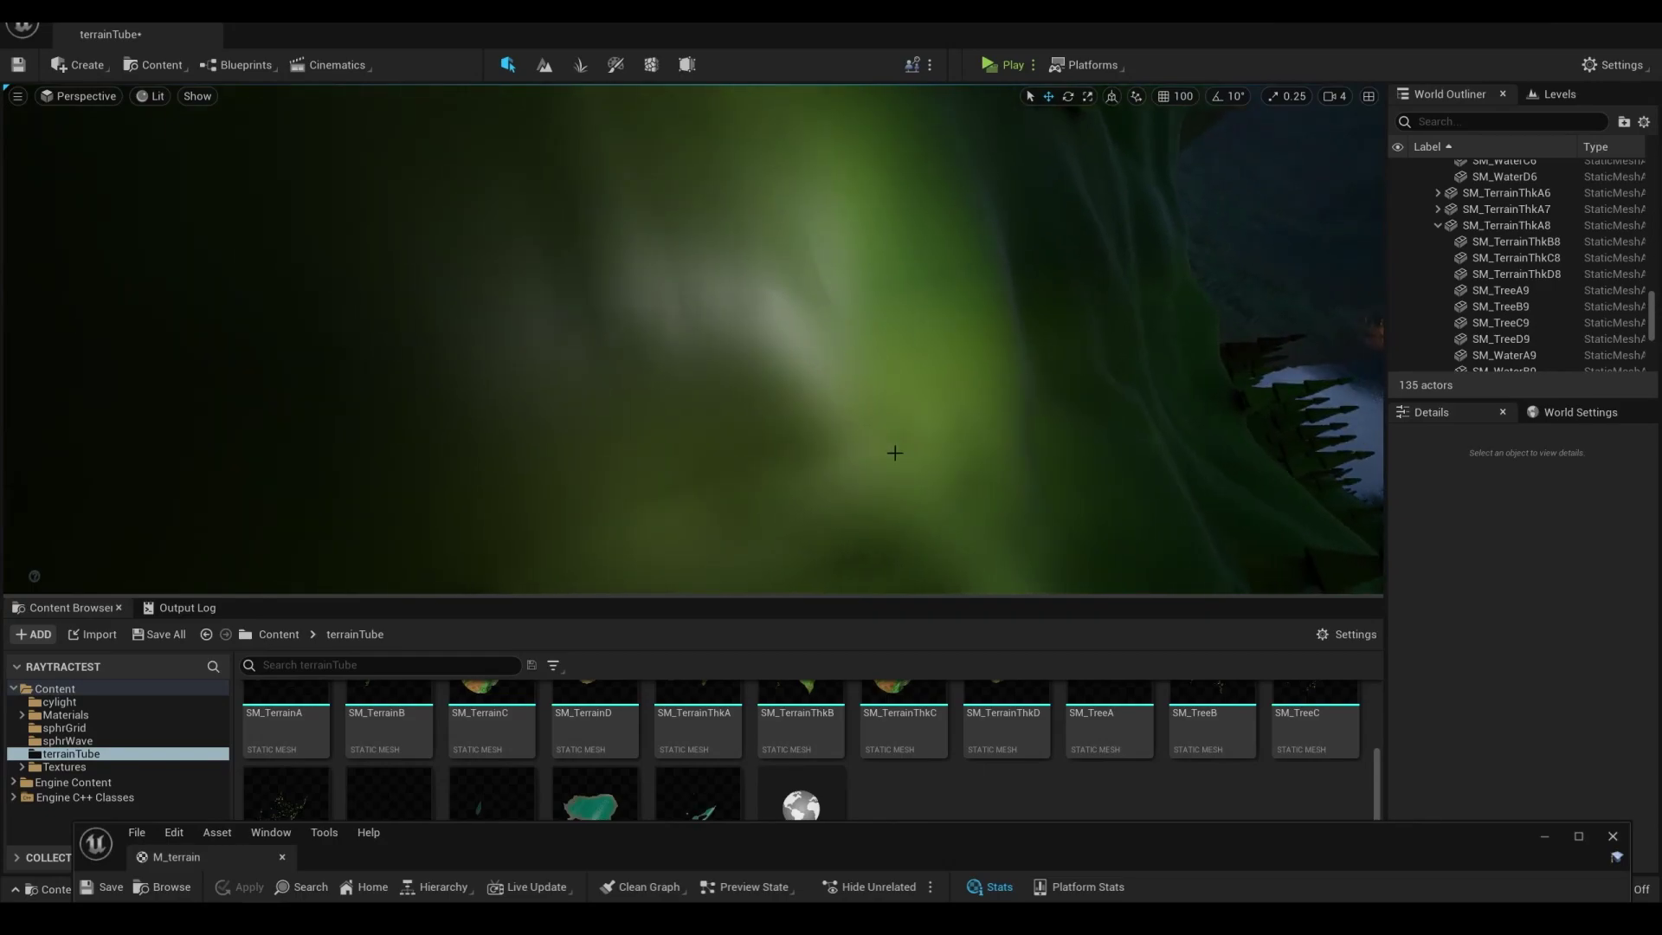
click(869, 443)
click(815, 299)
click(878, 316)
key(Escape)
Examine the terrain's colors from nearby in Unlit view mode, and switch the viewport back to Lit
right_drag(859, 425, 849, 416)
key(alt+3)
right_drag(741, 366, 742, 366)
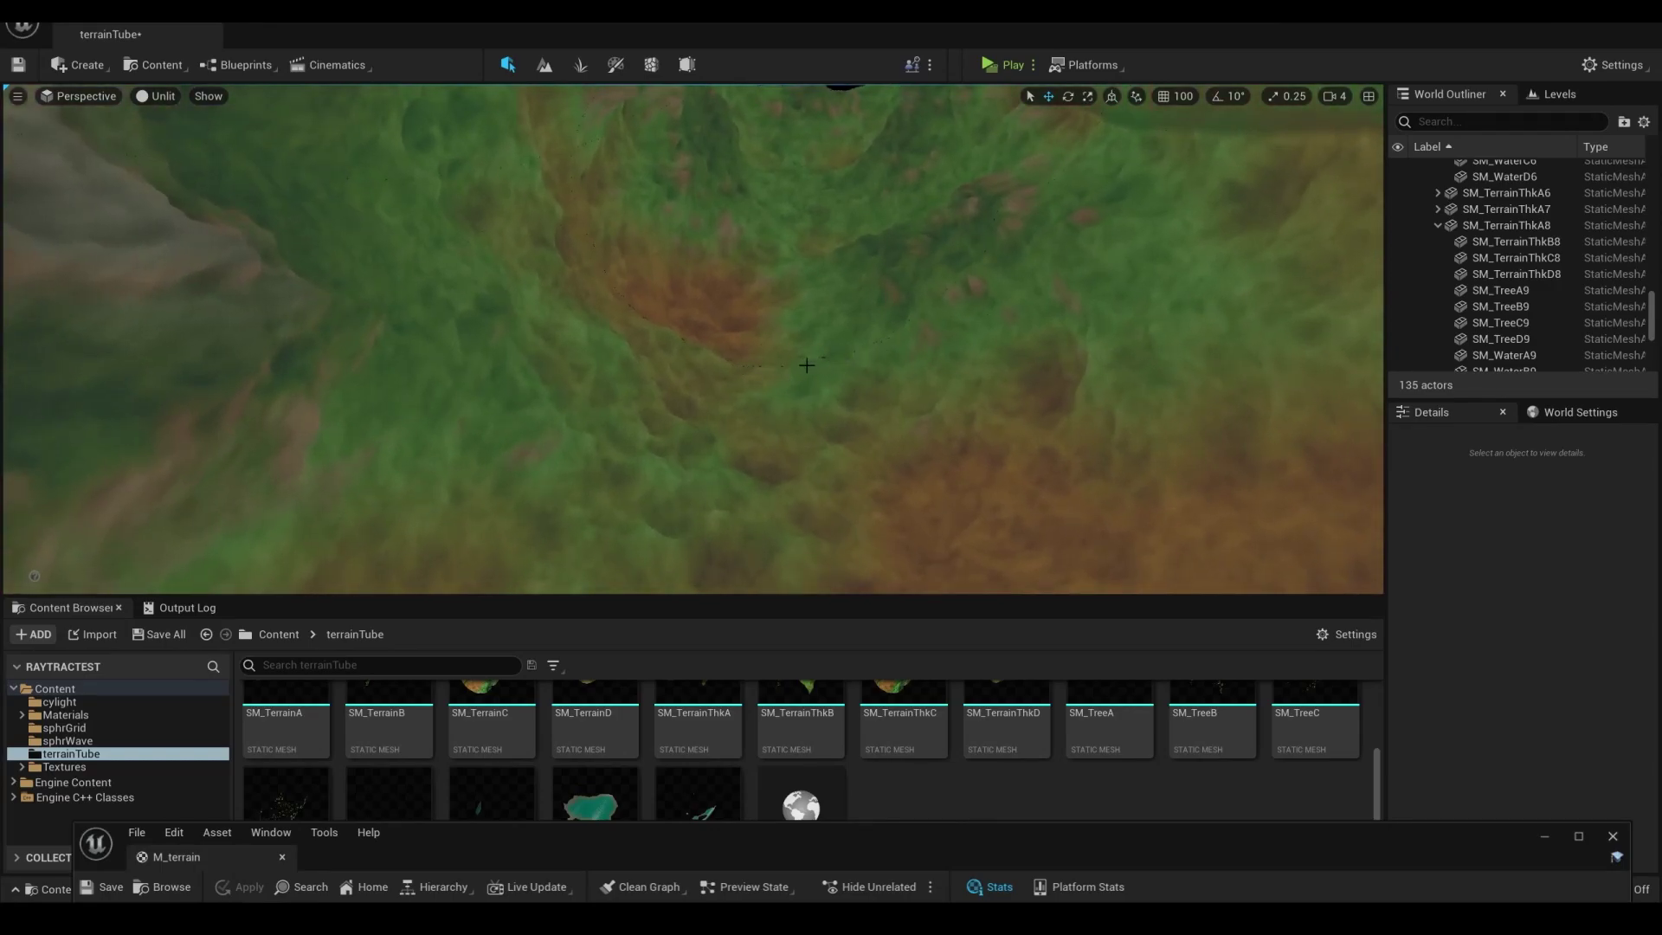
right_drag(800, 366, 801, 366)
key(alt+4)
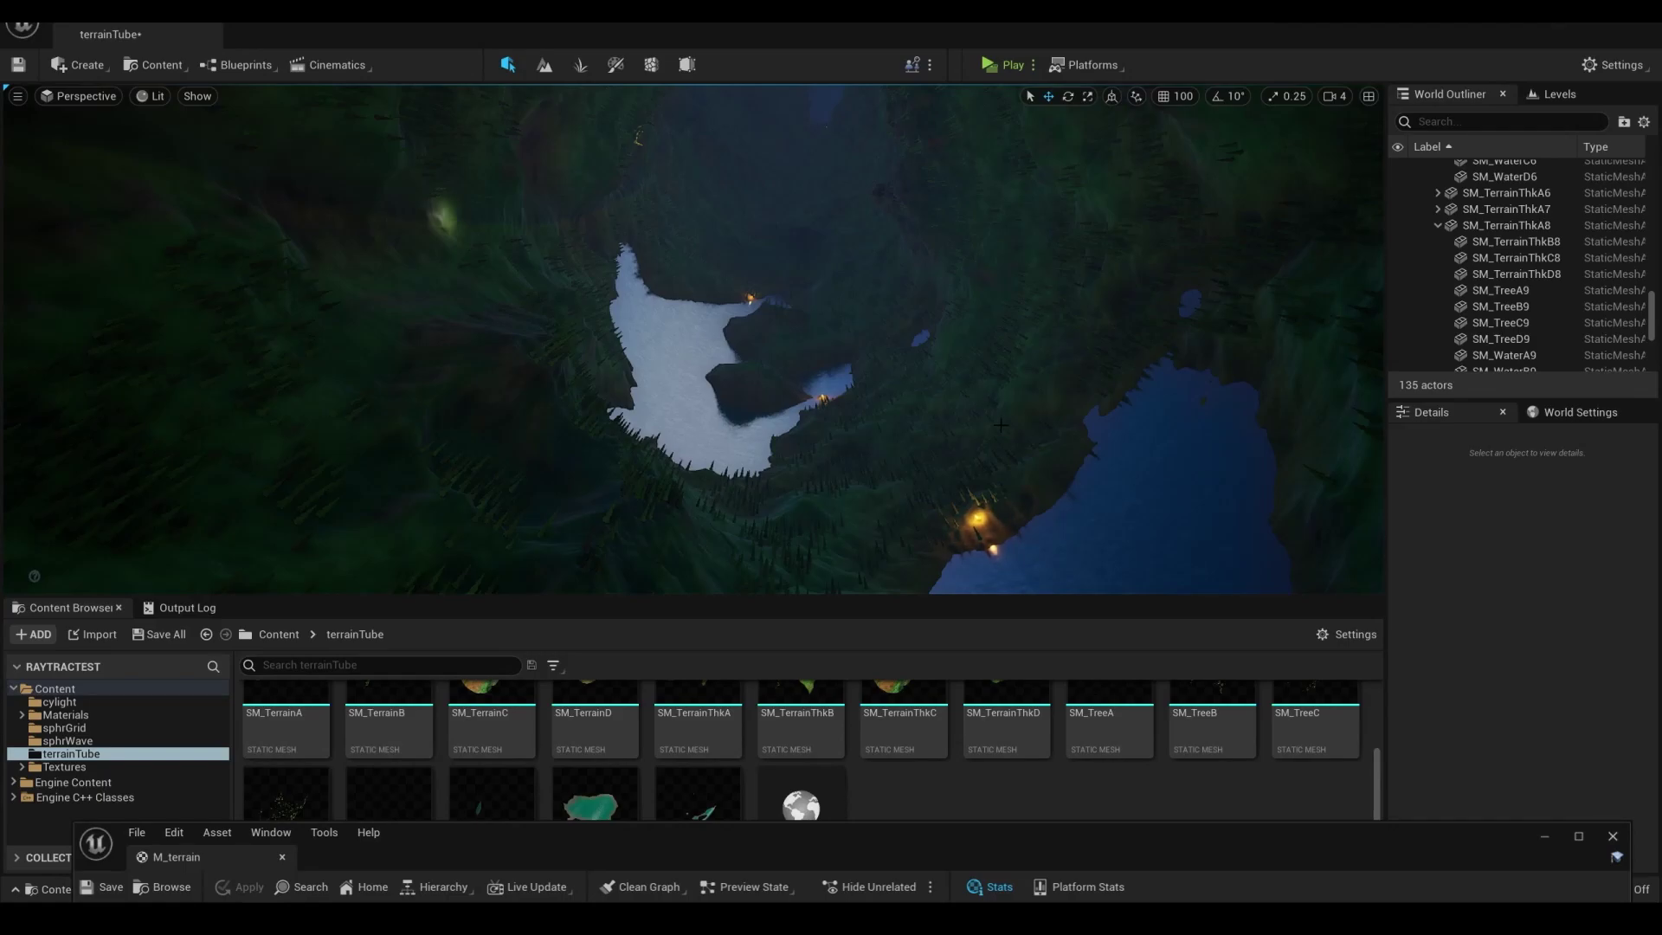
Examine the lake water and its shoreline up close, comparing the Lit and Unlit view modes
right_drag(955, 419, 1021, 541)
key(w)
right_drag(959, 462, 961, 476)
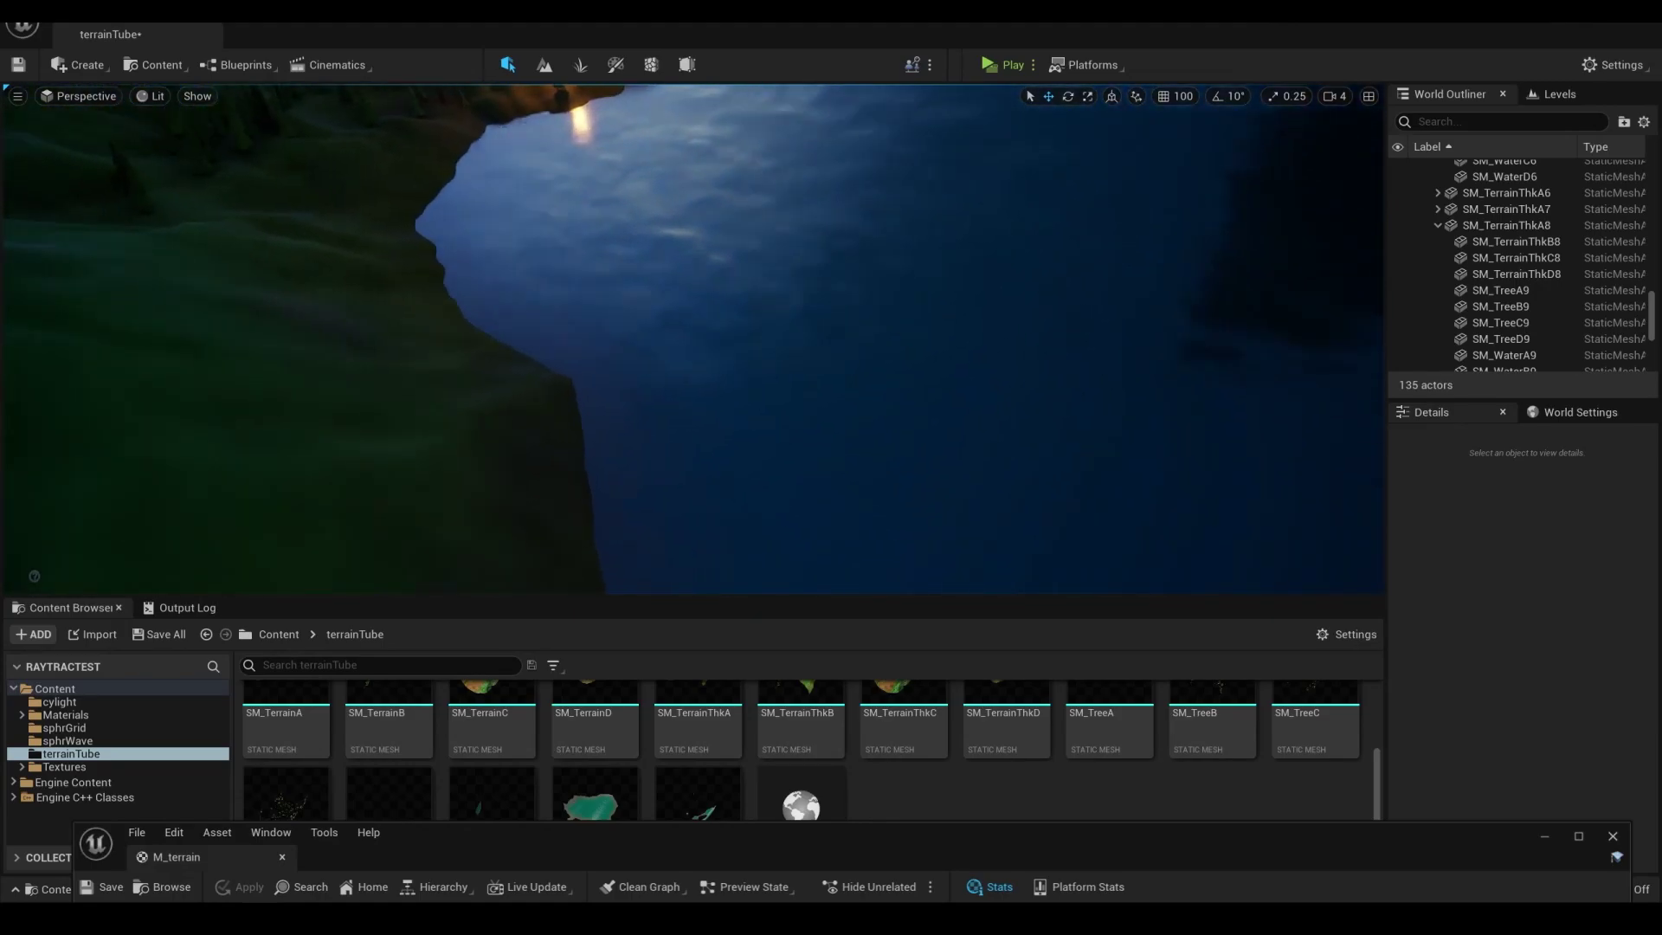
right_drag(950, 415, 940, 400)
key(alt+3)
key(alt+4)
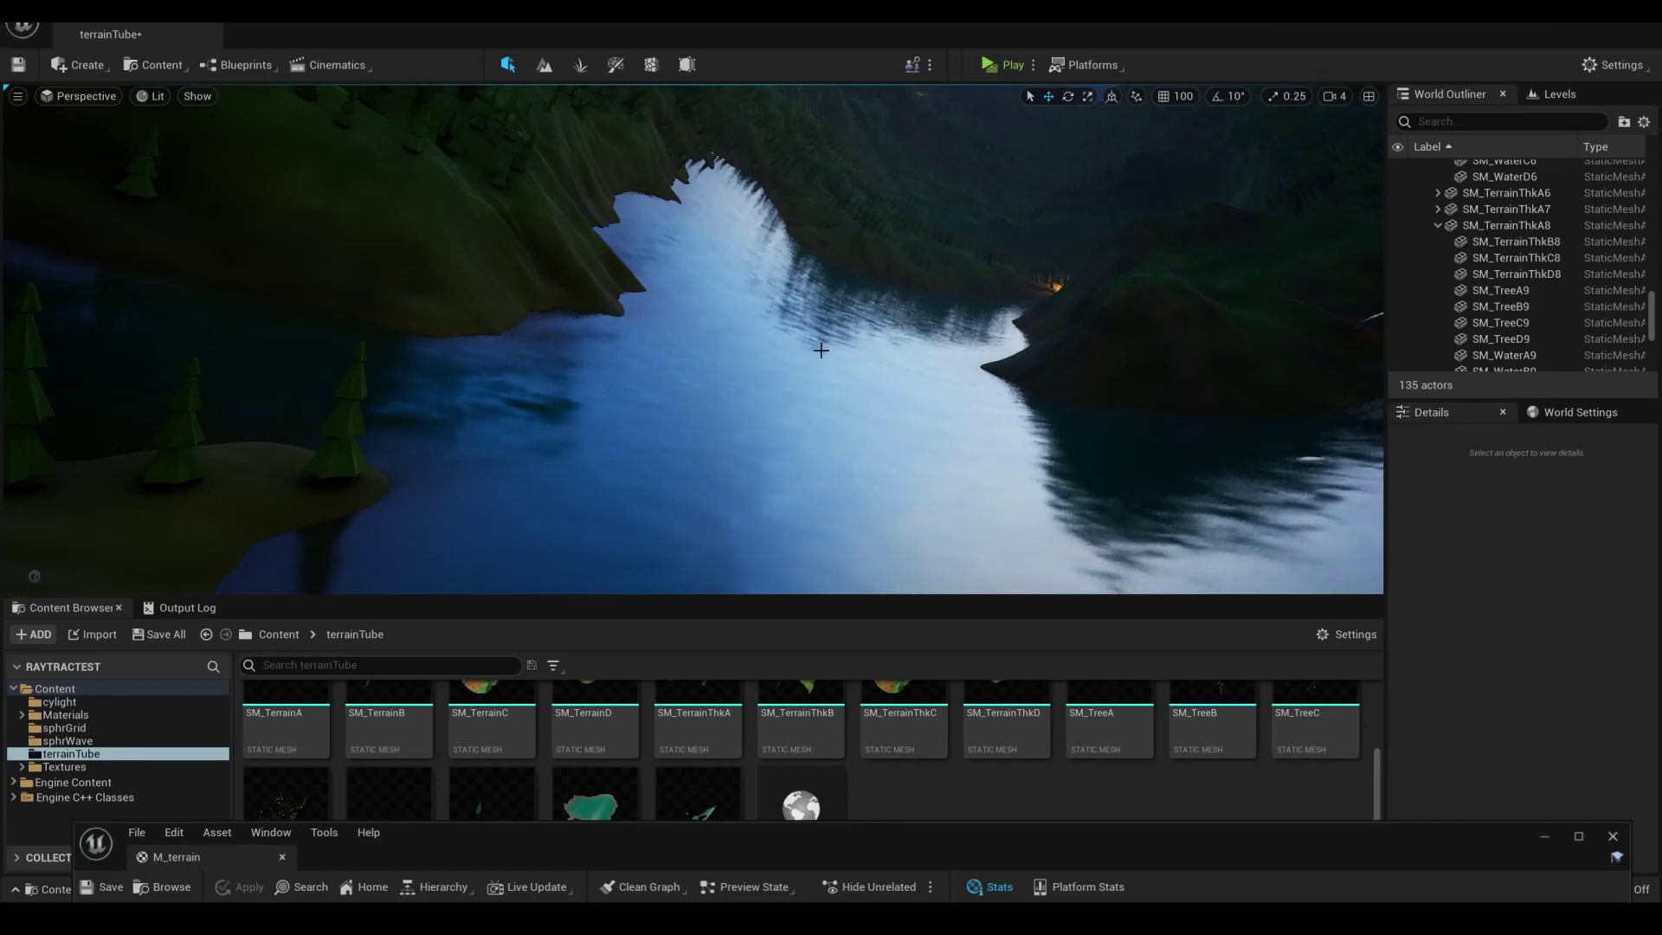
key(alt+3)
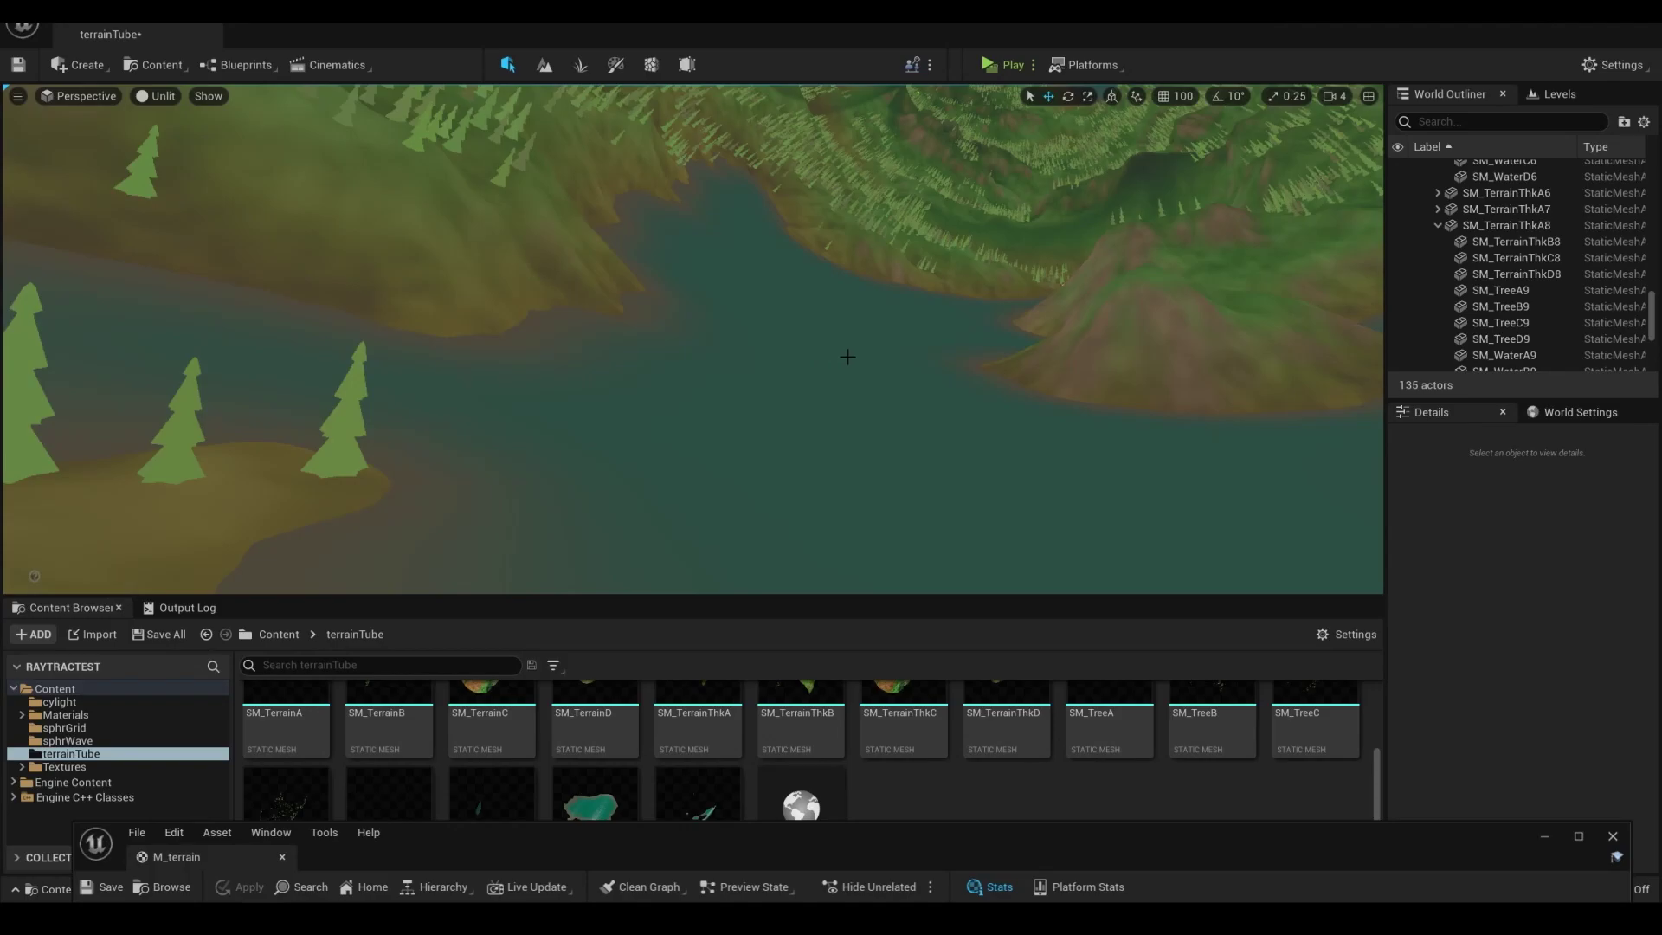
mouse_move(932, 317)
right_down()
mouse_move(920, 335)
mouse_move(931, 318)
right_up()
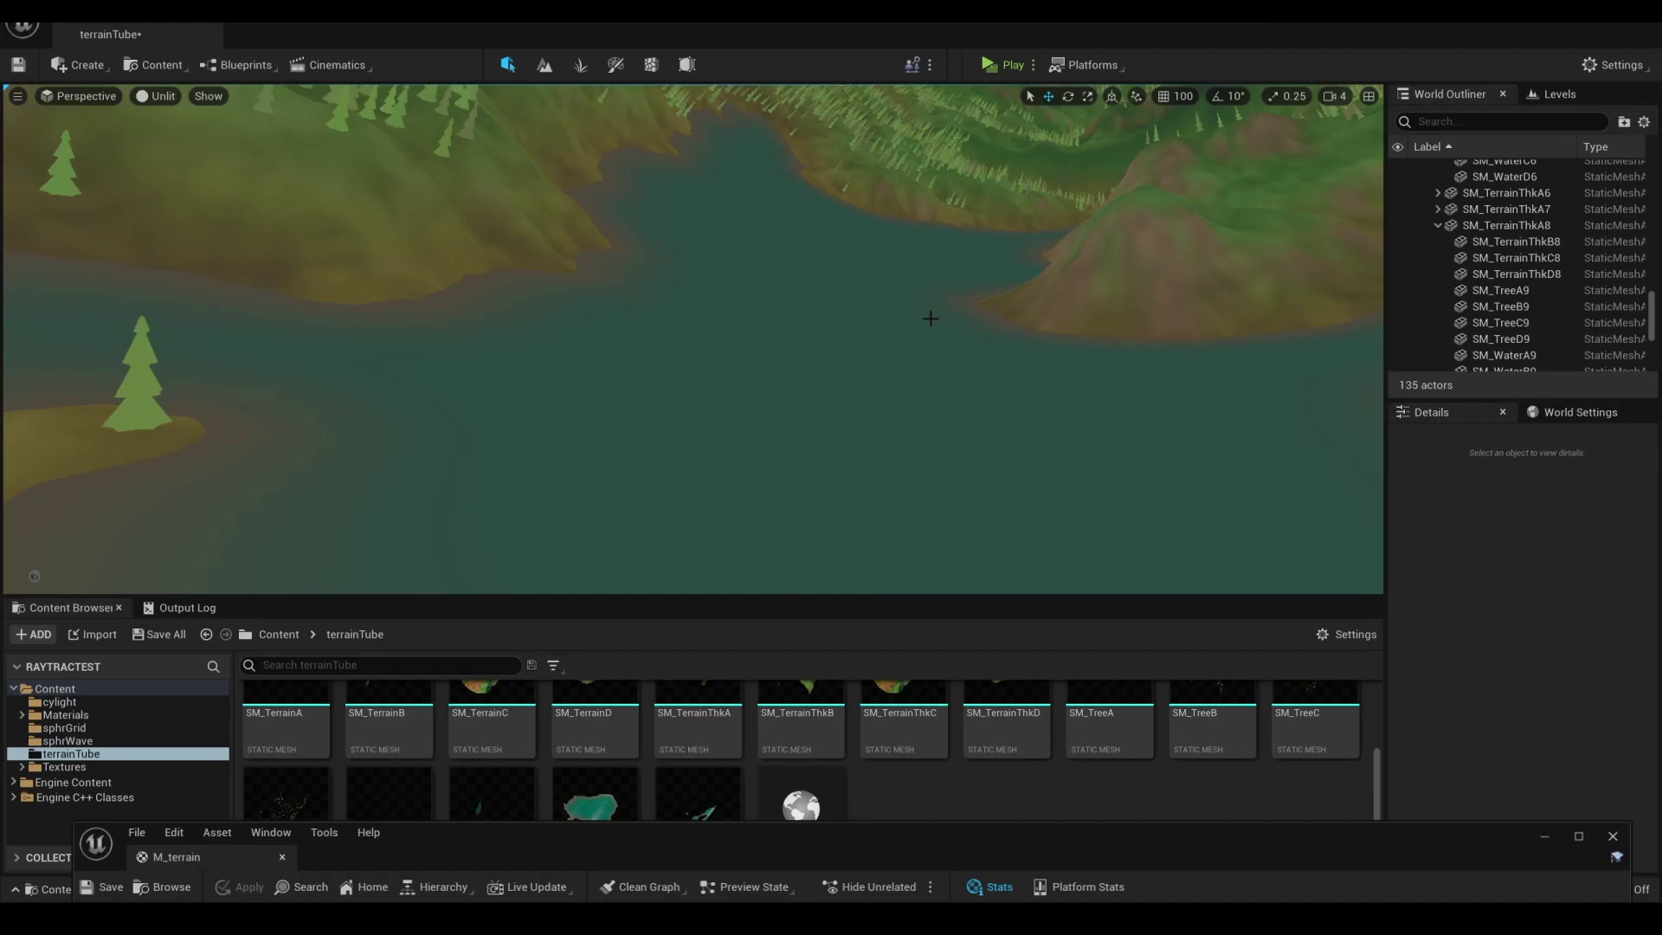
right_drag(914, 285, 912, 537)
Switch to Houdini and display the base heightfield, terrace, erode and cliffs_mask nodes in turn to review the terrain build
drag(933, 848, 942, 48)
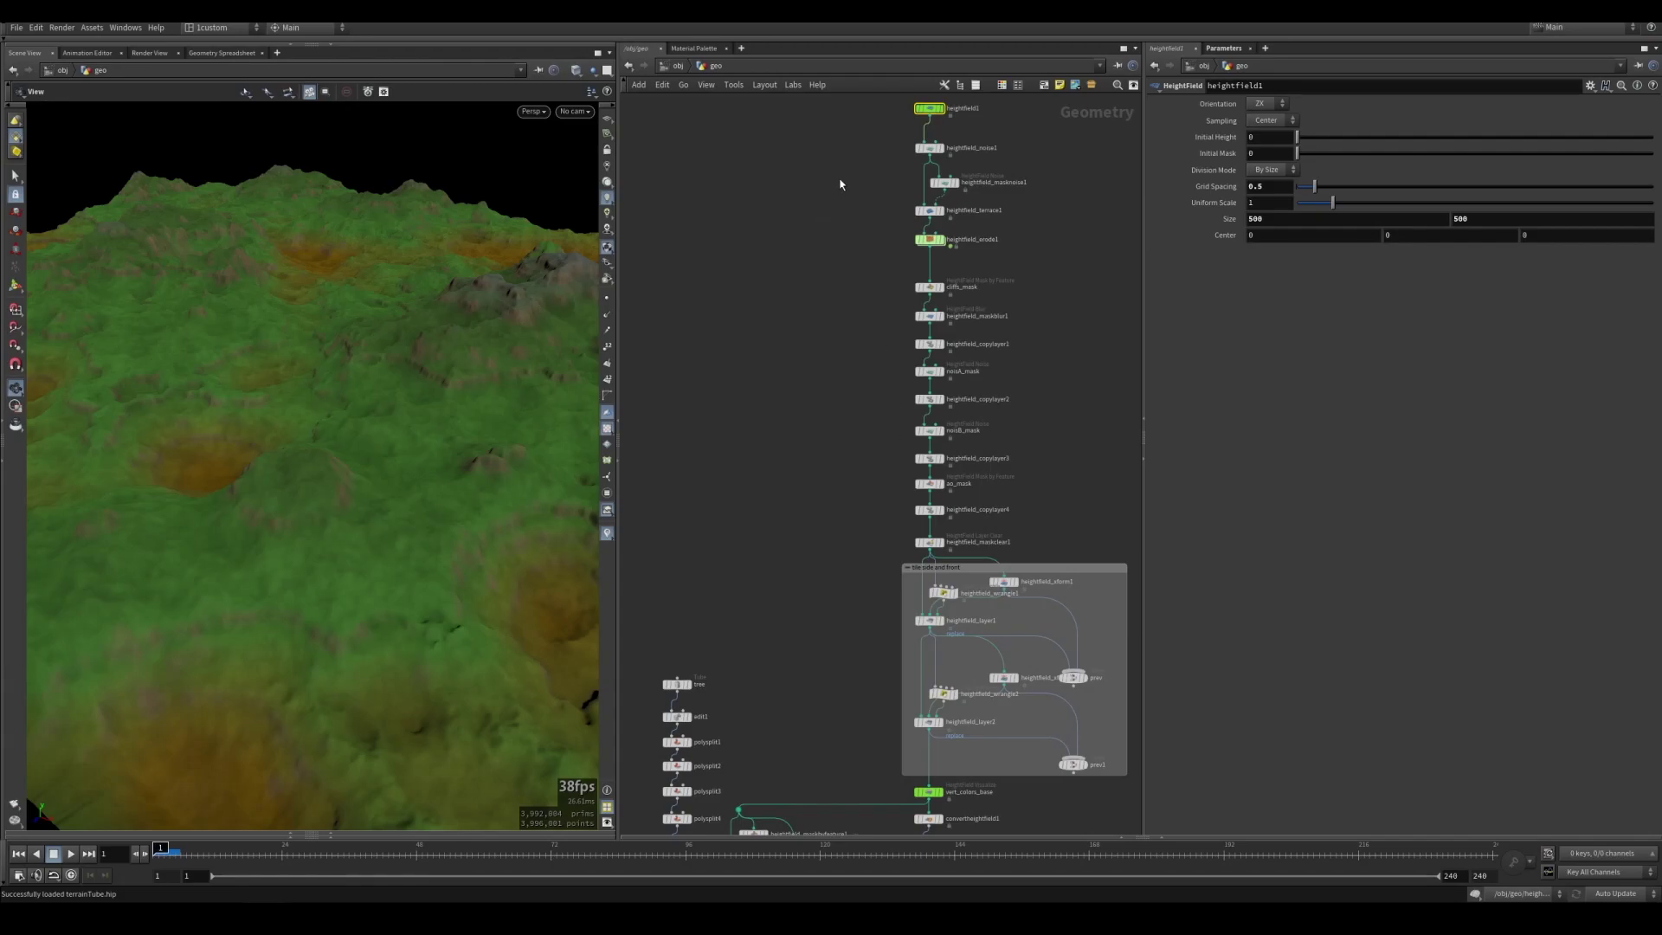
click(946, 111)
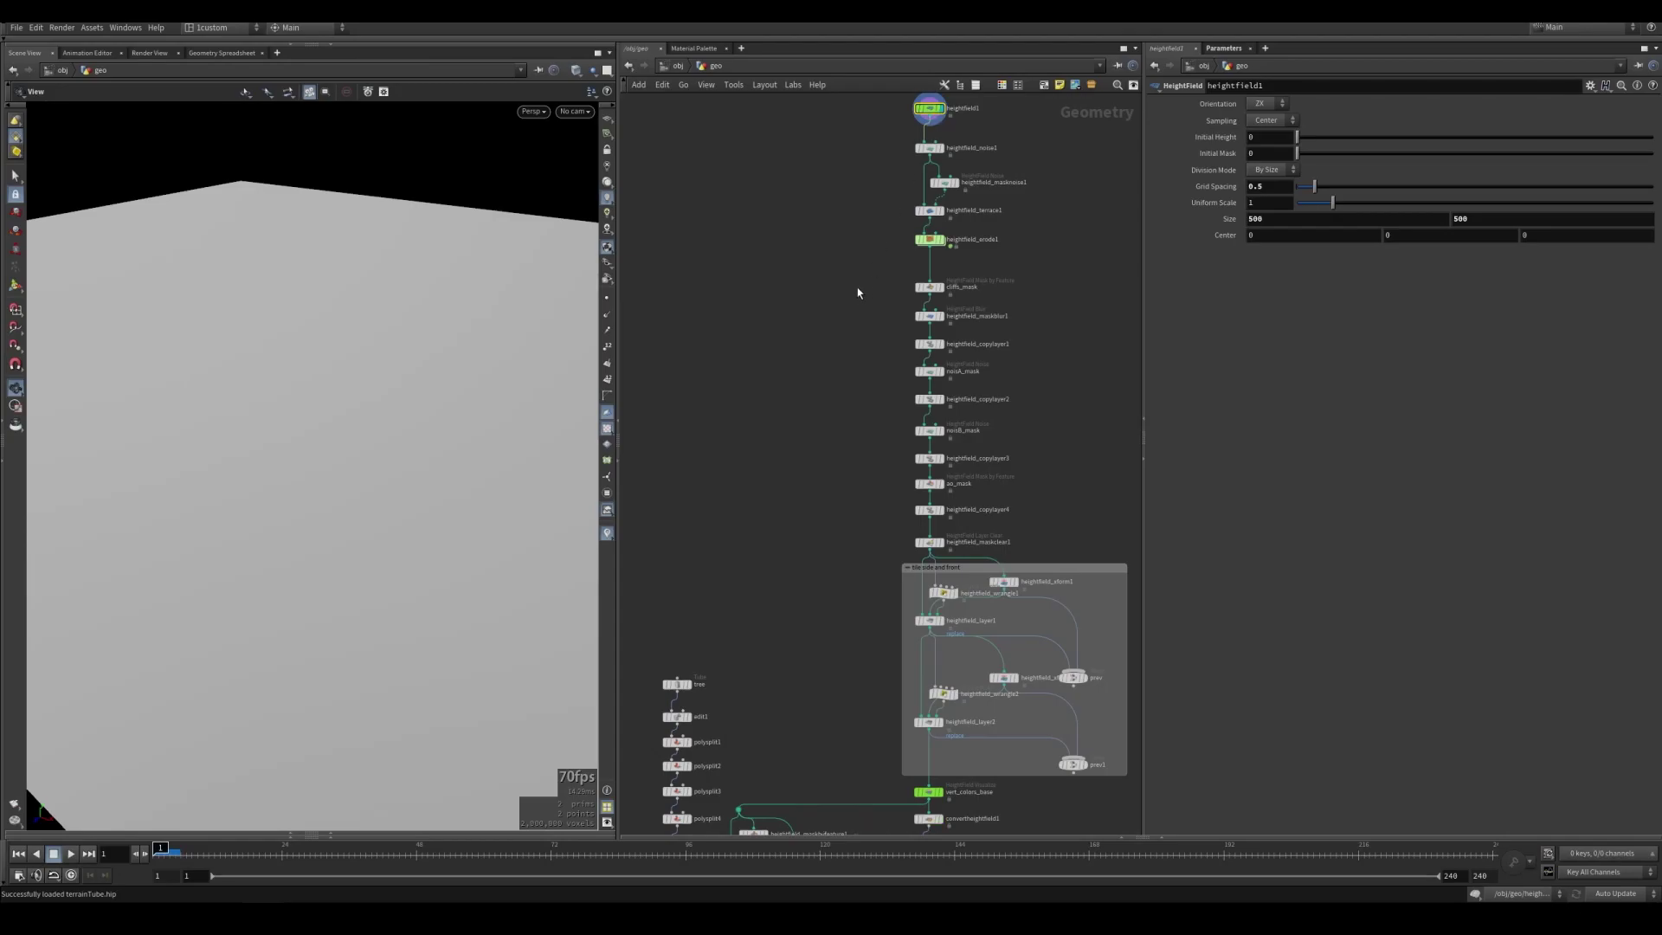
click(940, 210)
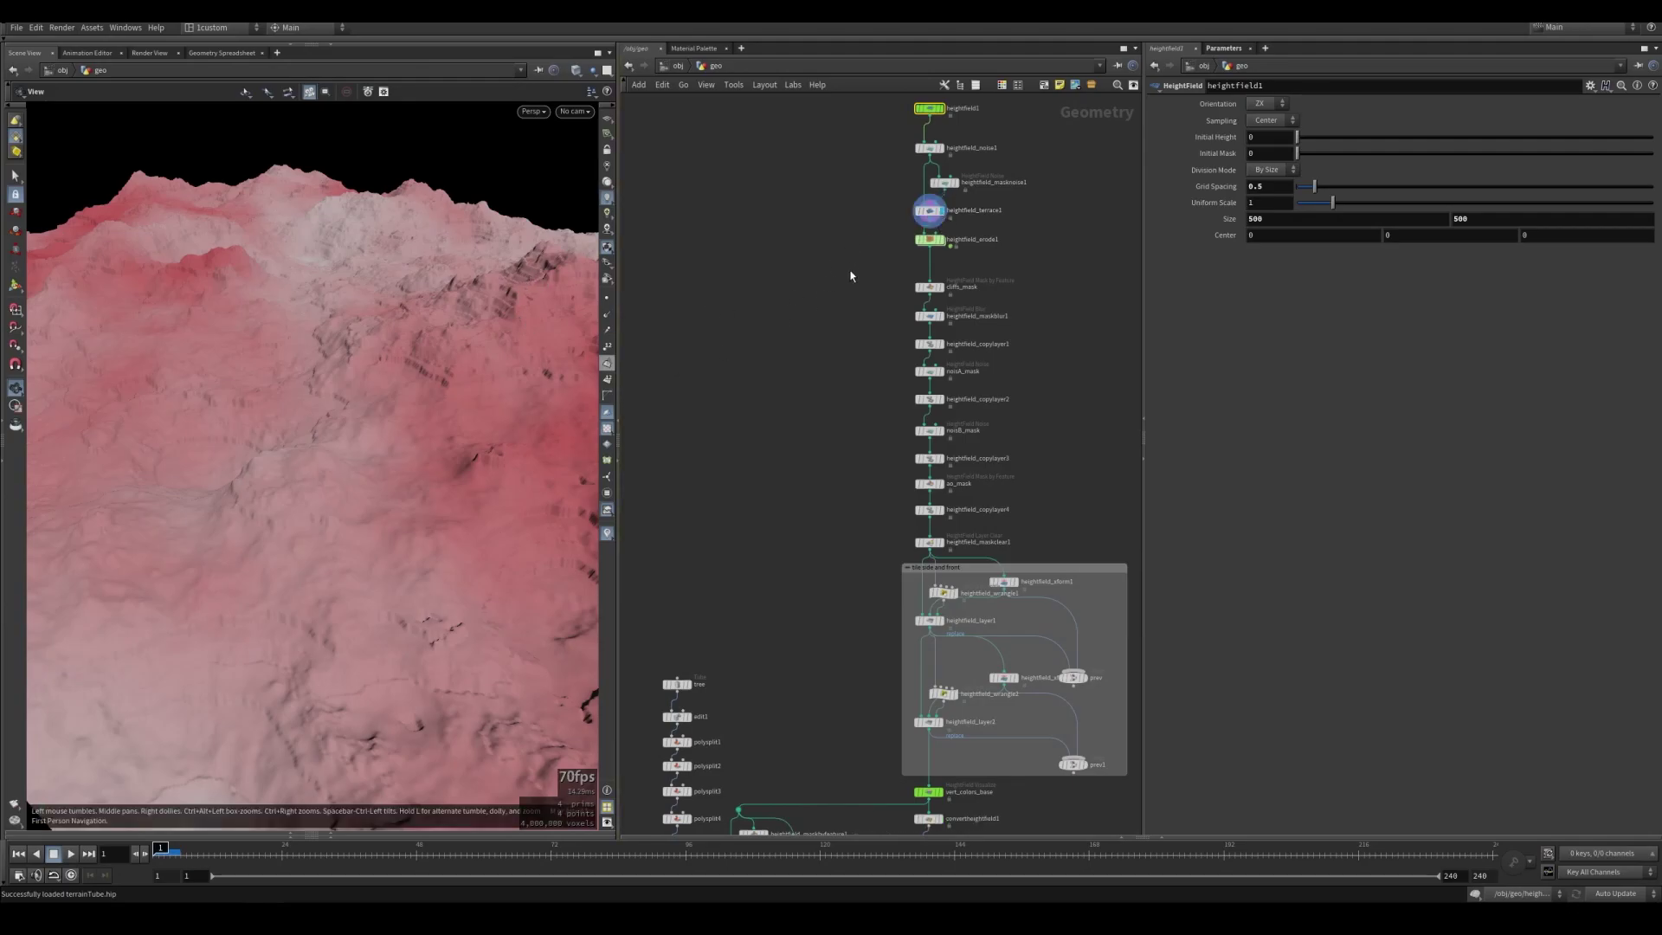
click(922, 243)
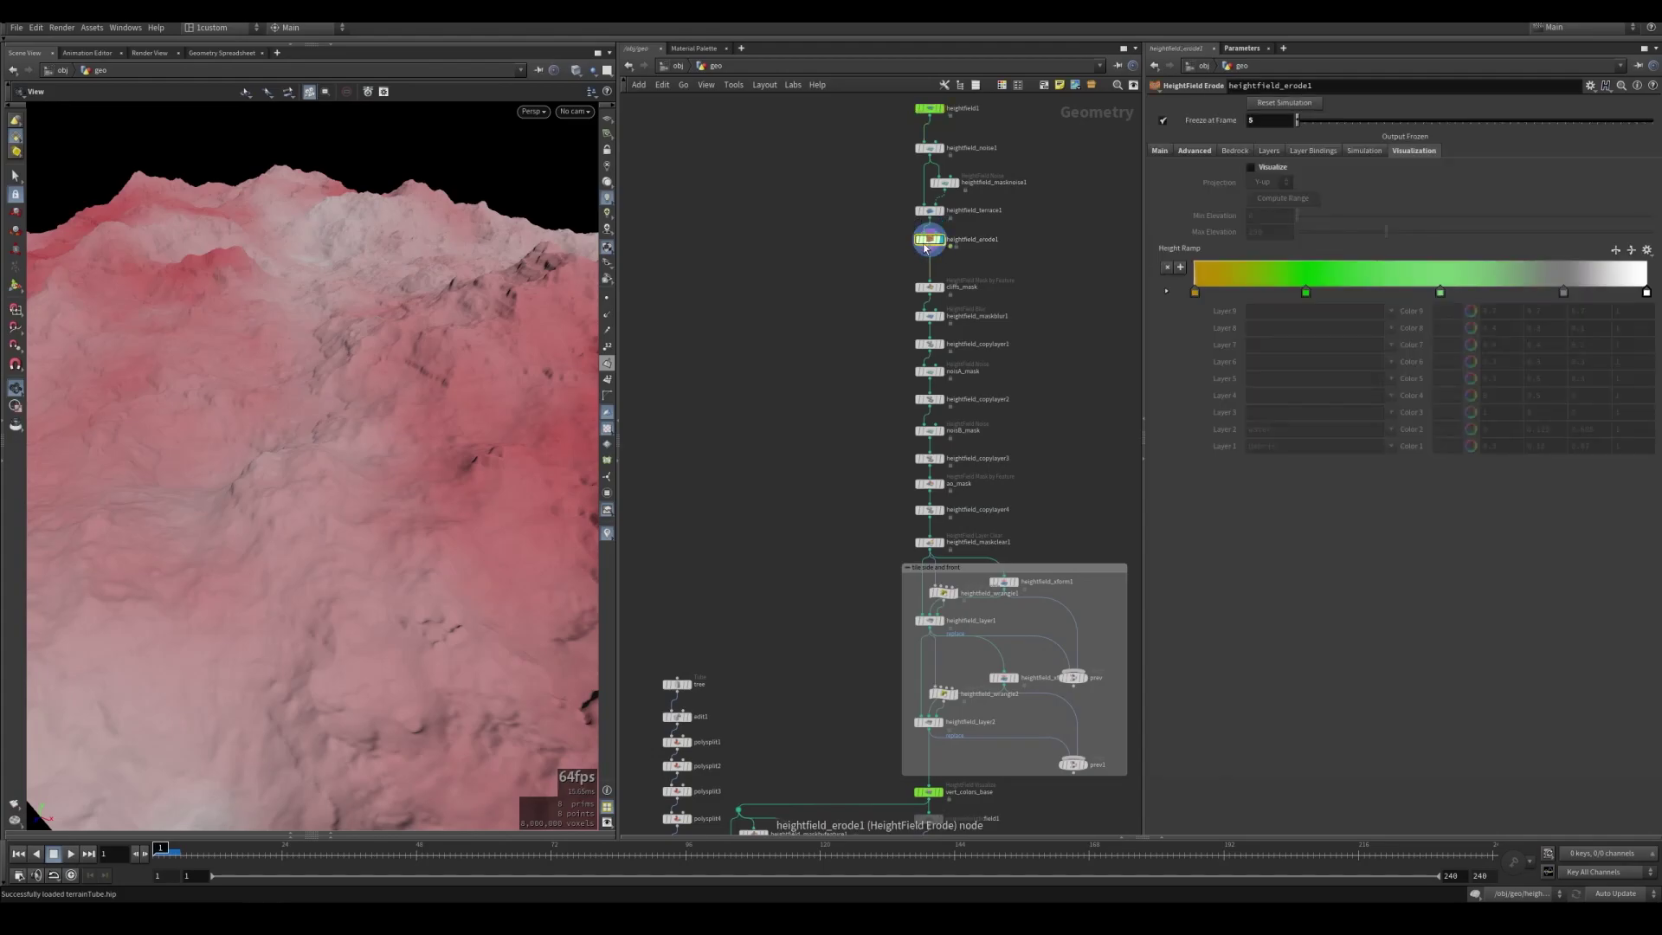
click(944, 292)
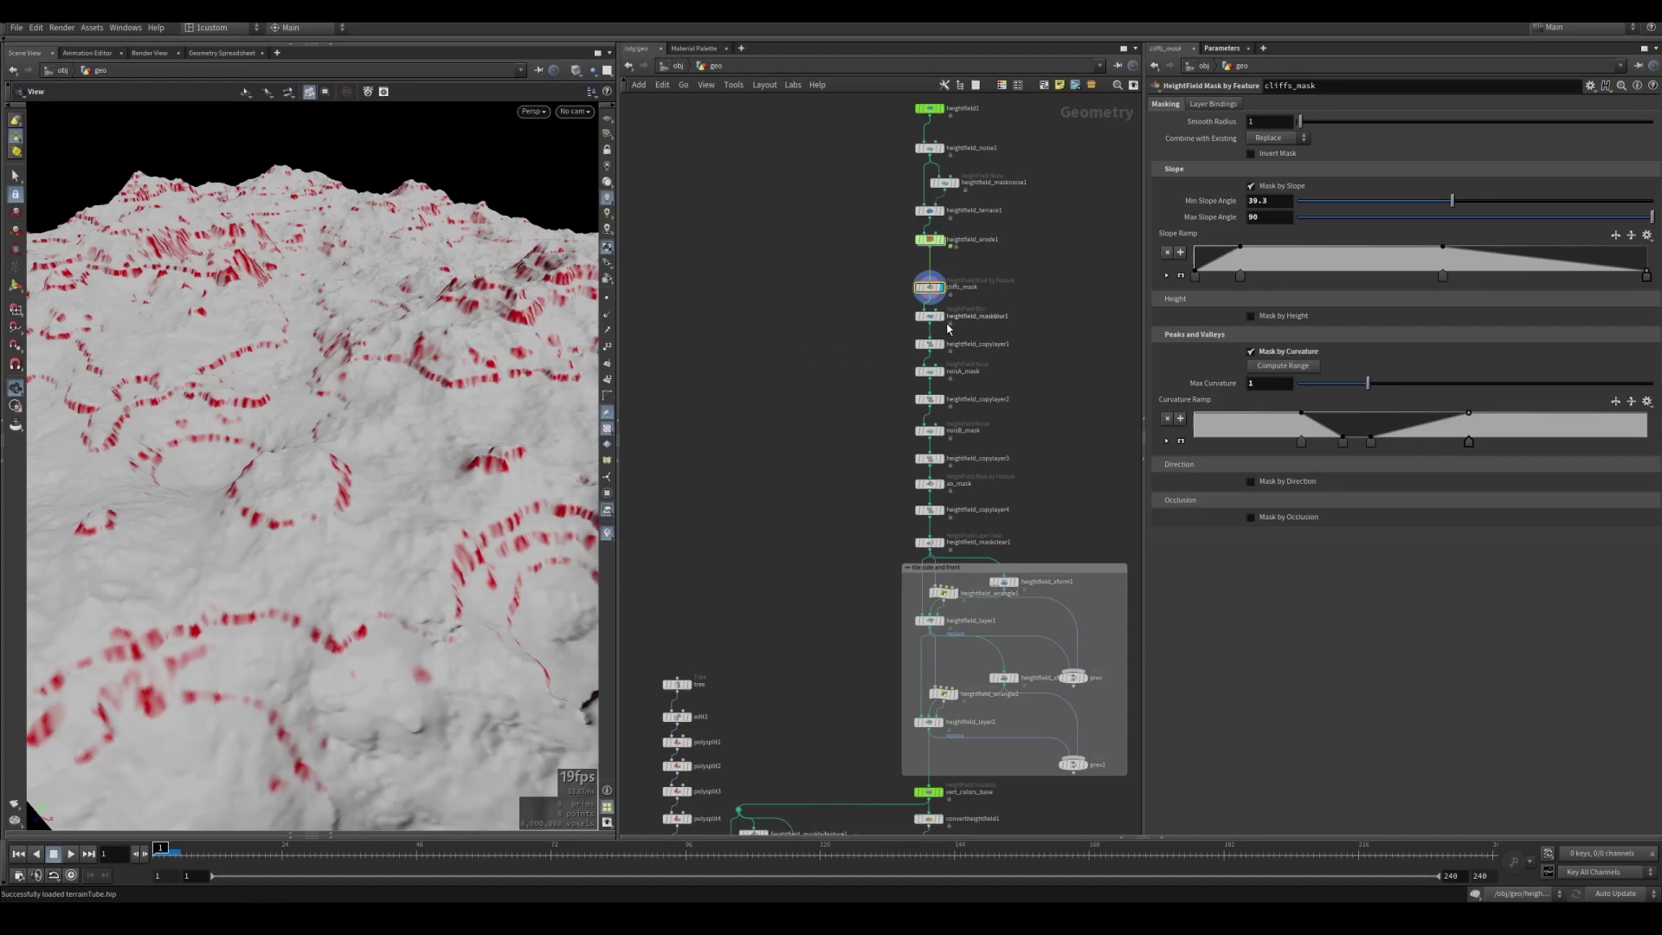
Display the two noise mask nodes and ao_mask in turn, and show the ao_mask occlusion parameters
click(943, 378)
click(929, 372)
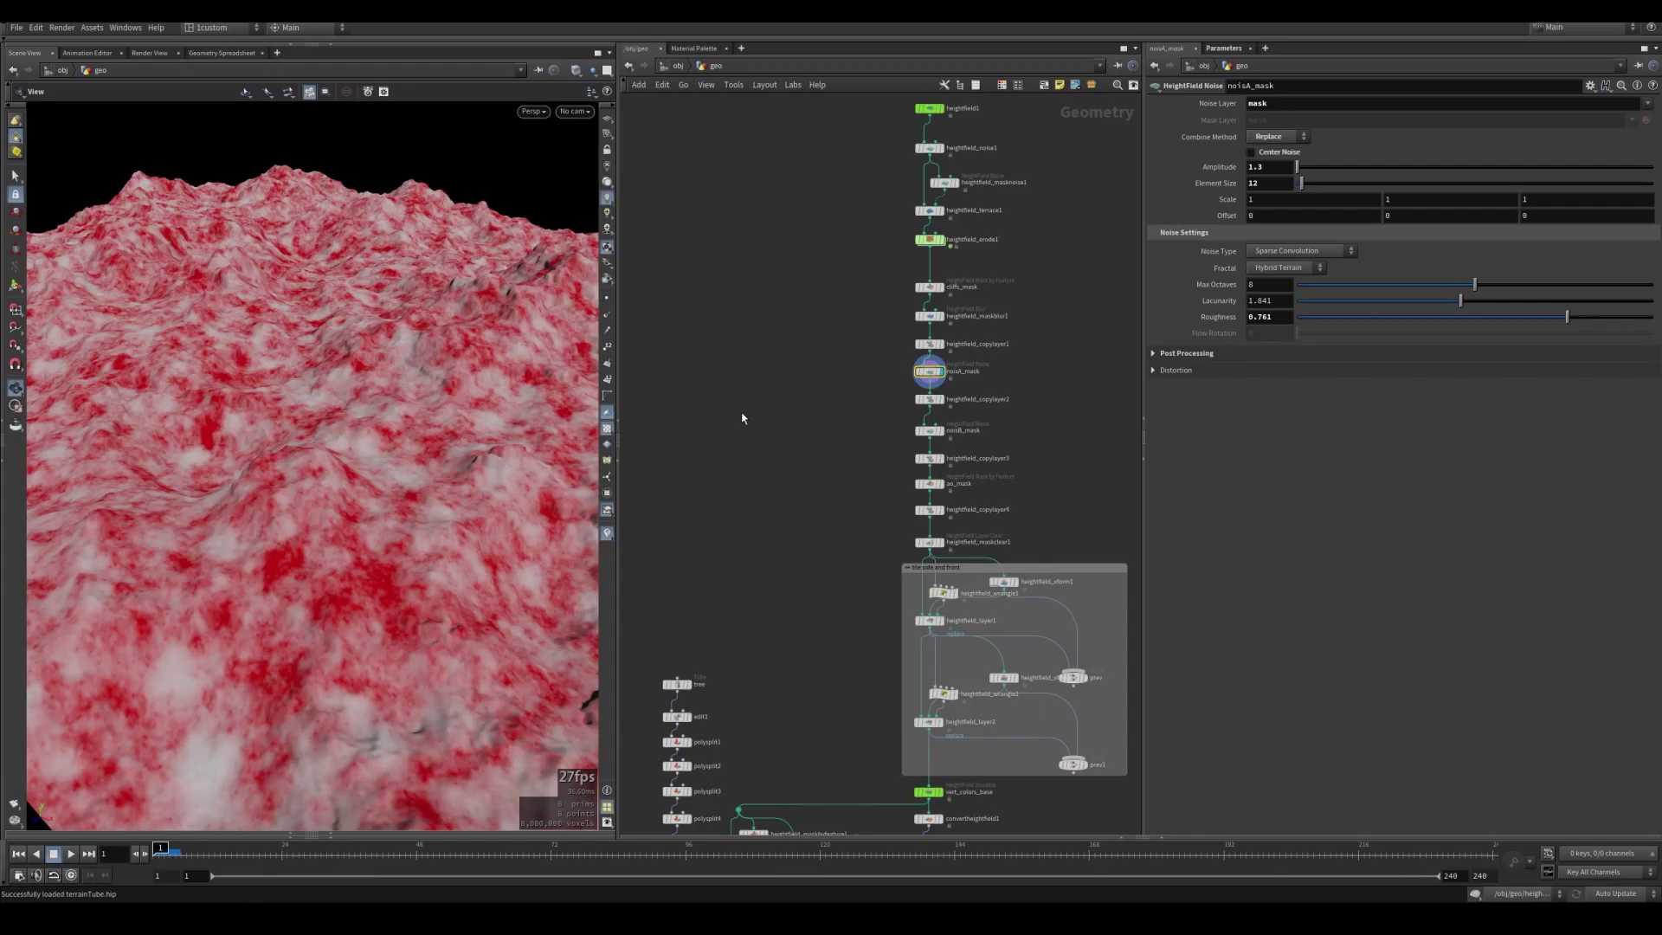
click(942, 430)
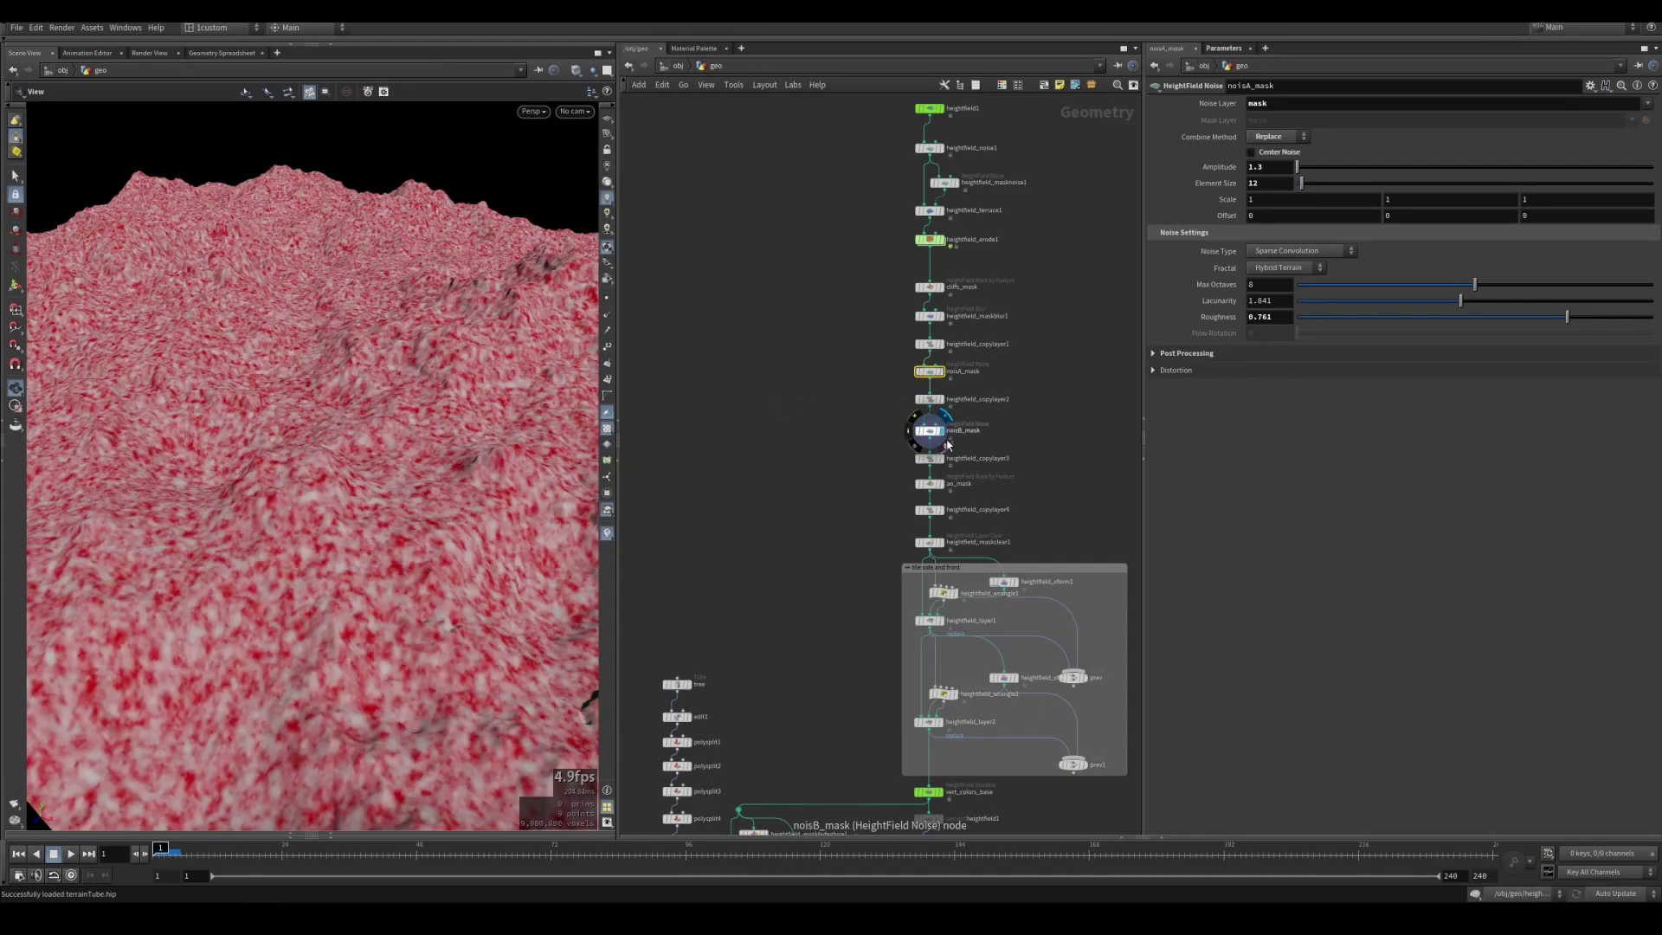
click(932, 489)
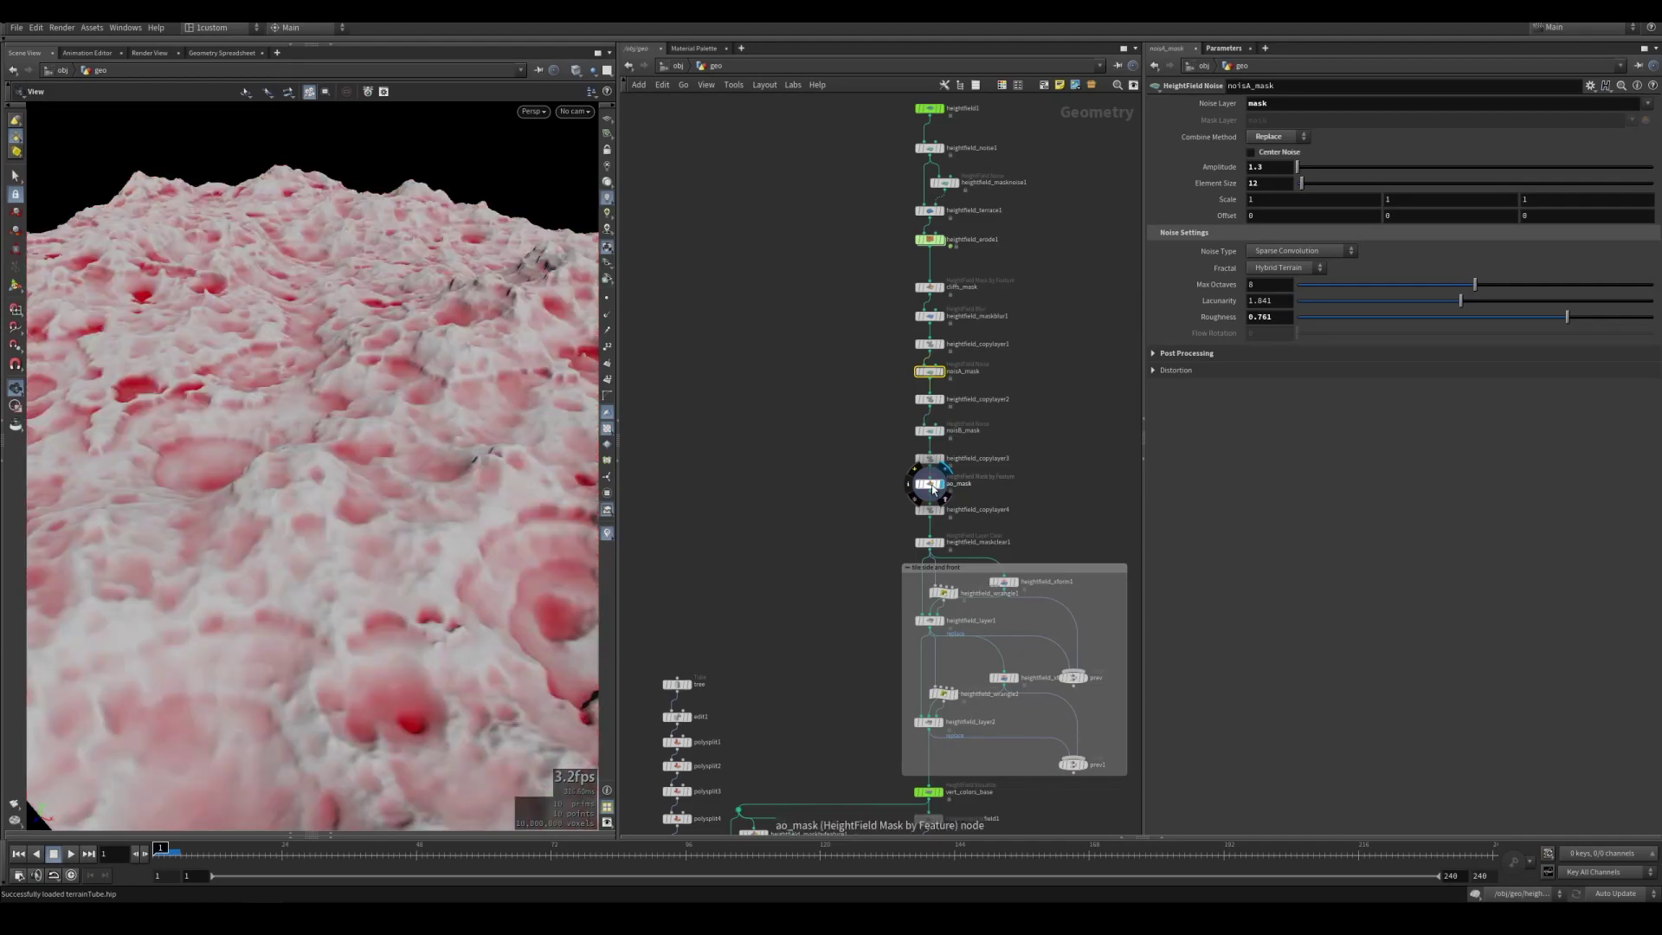
click(931, 487)
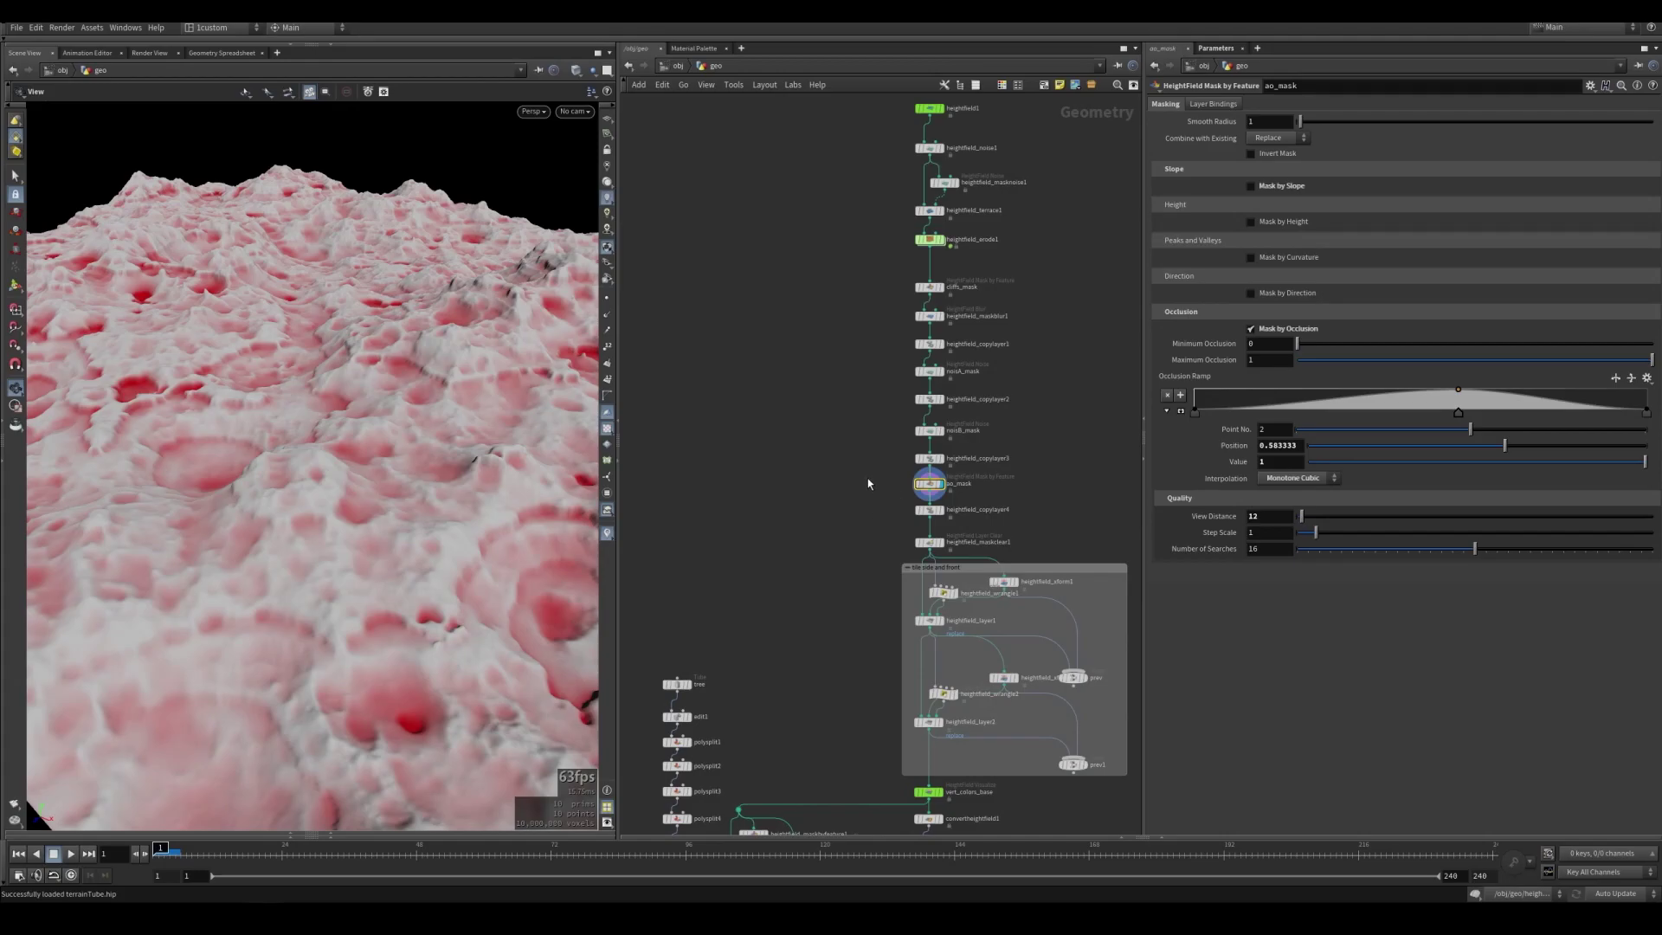
Display the last heightfield layer node inside the grouped network box and inspect the resulting terrain
middle_drag(873, 579, 804, 453)
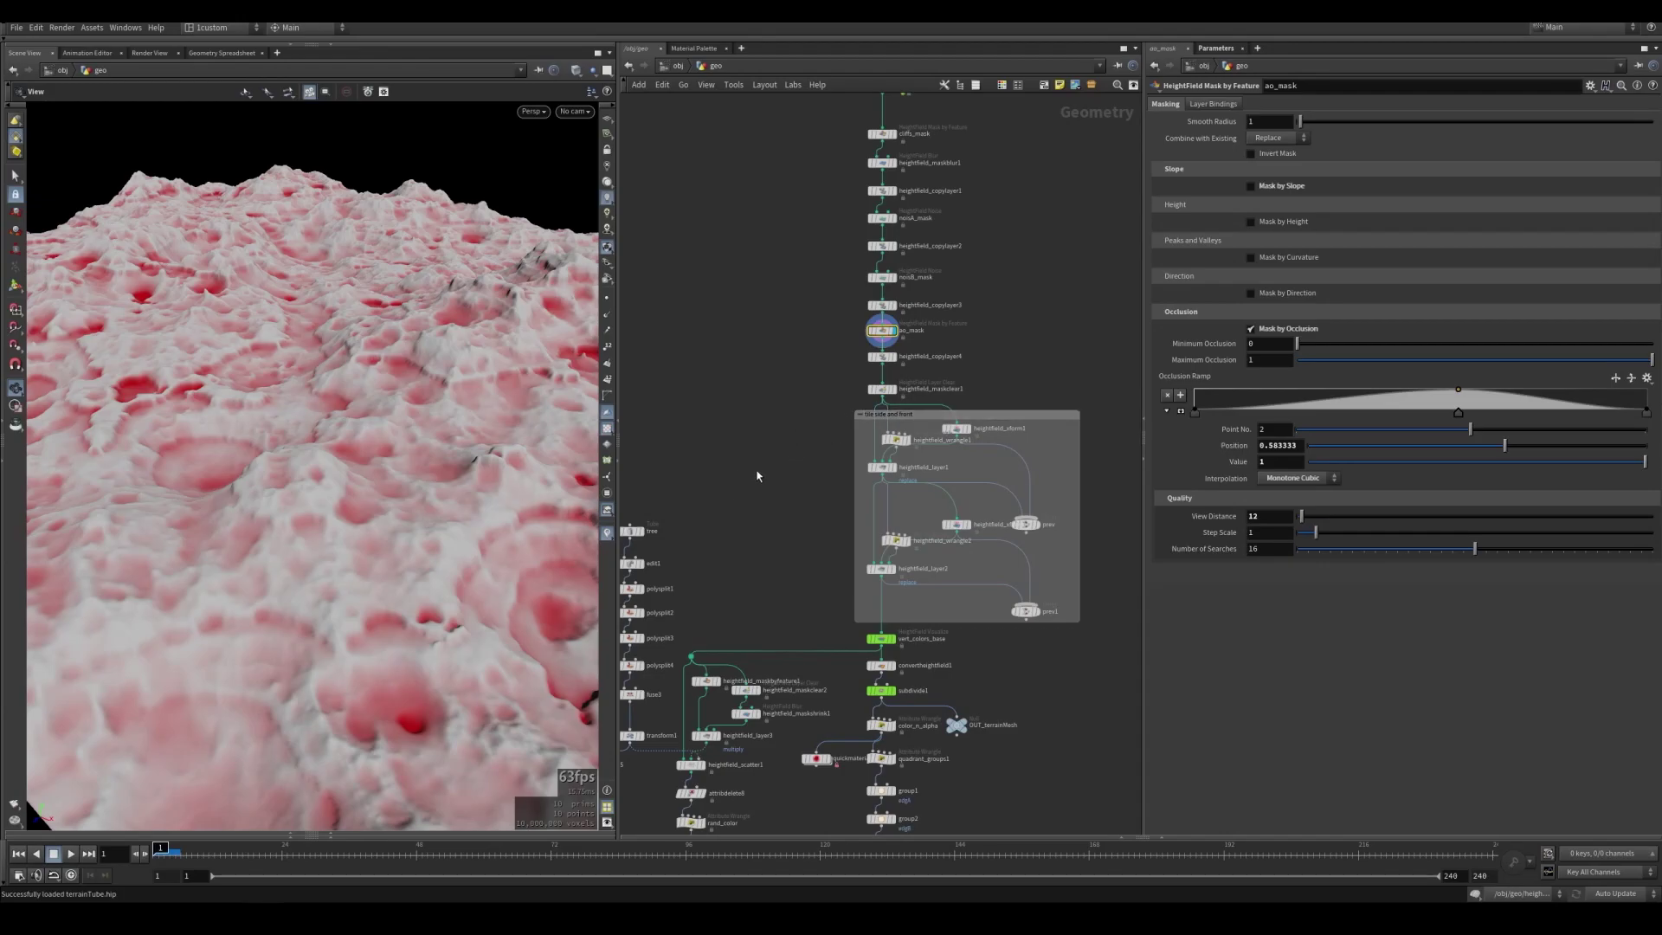
click(892, 568)
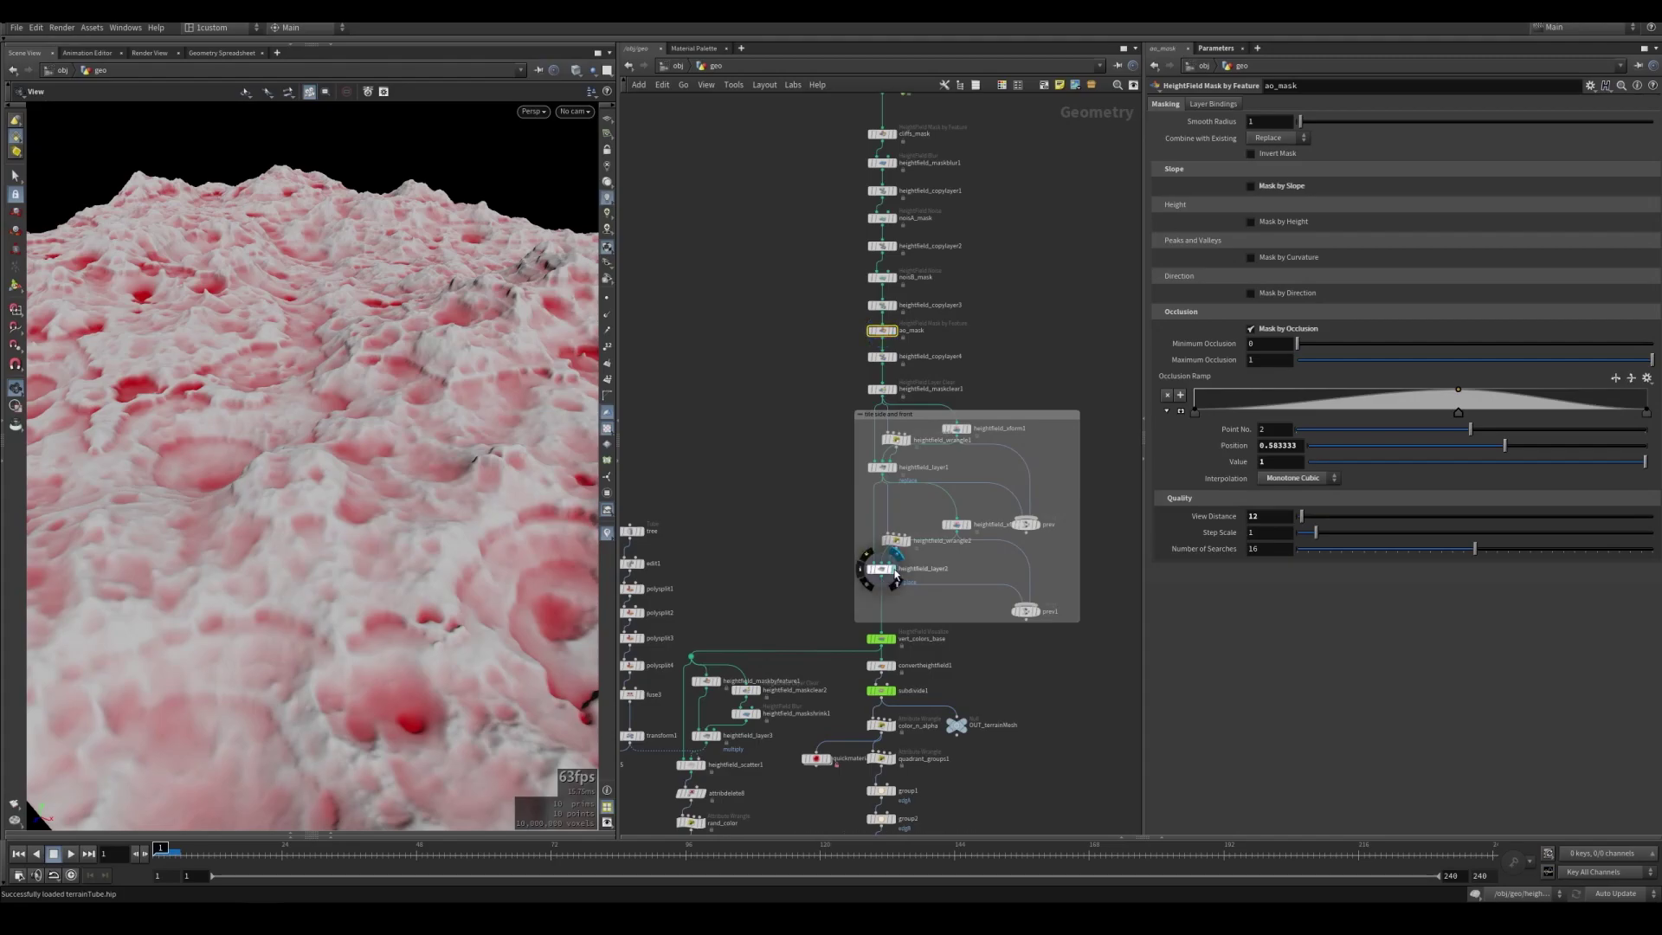
drag(257, 586, 418, 593)
drag(447, 354, 542, 302)
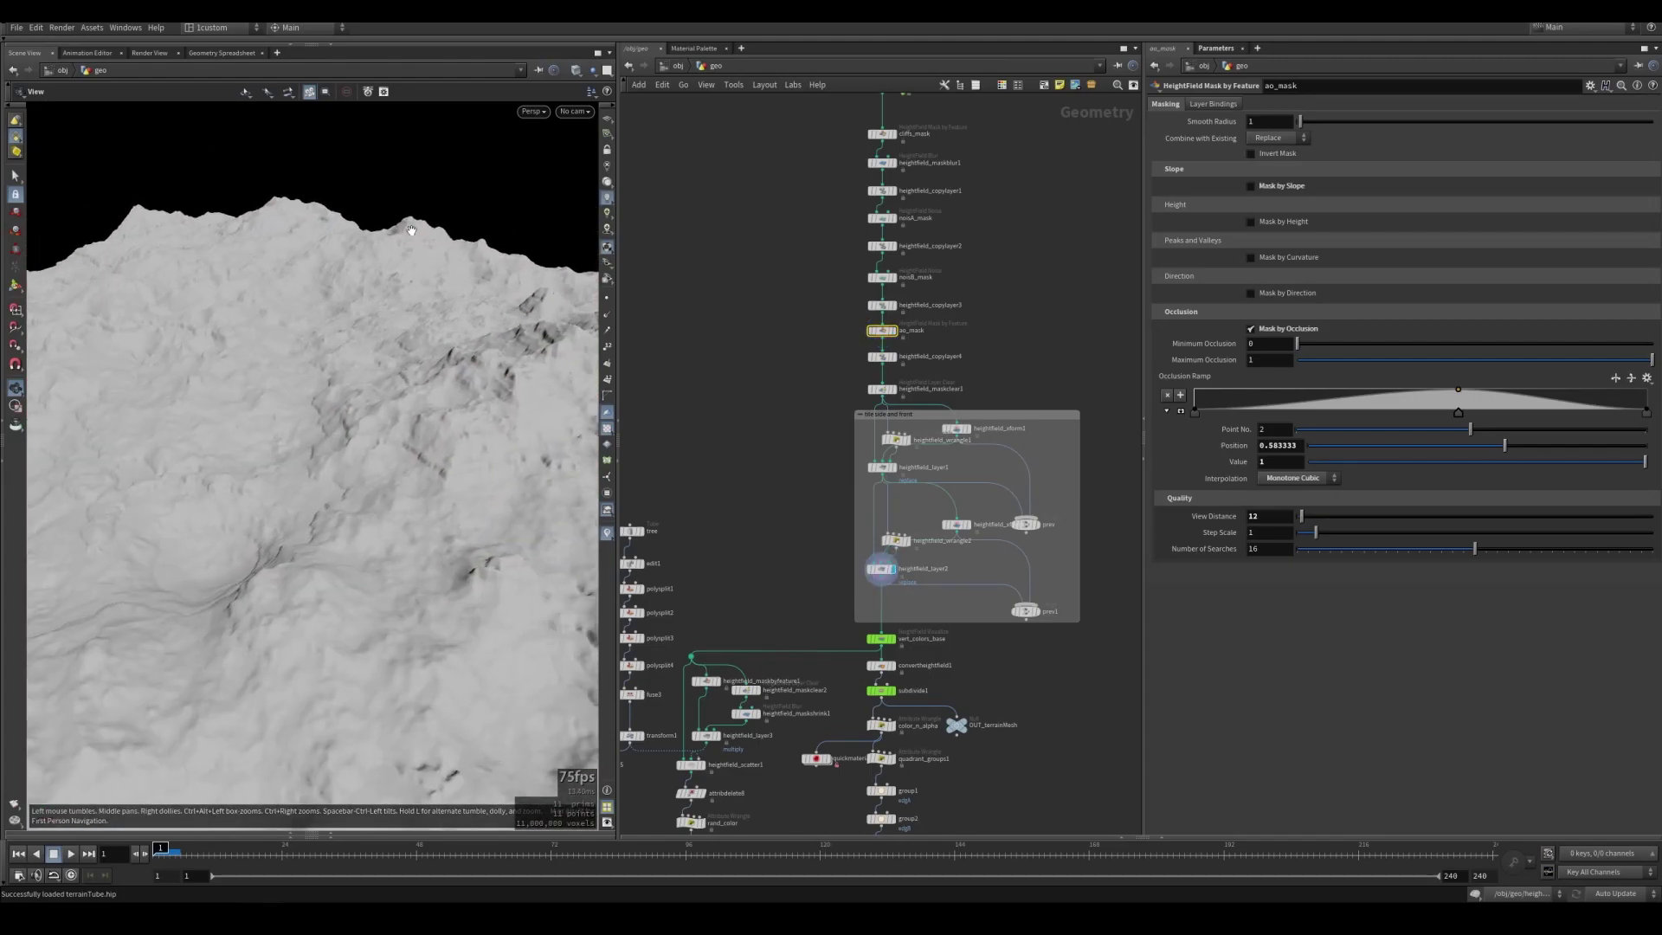
Display the vert_colors_base HeightField Visualize node and review its height ramp and cliffs layer color settings
middle_drag(812, 518, 783, 369)
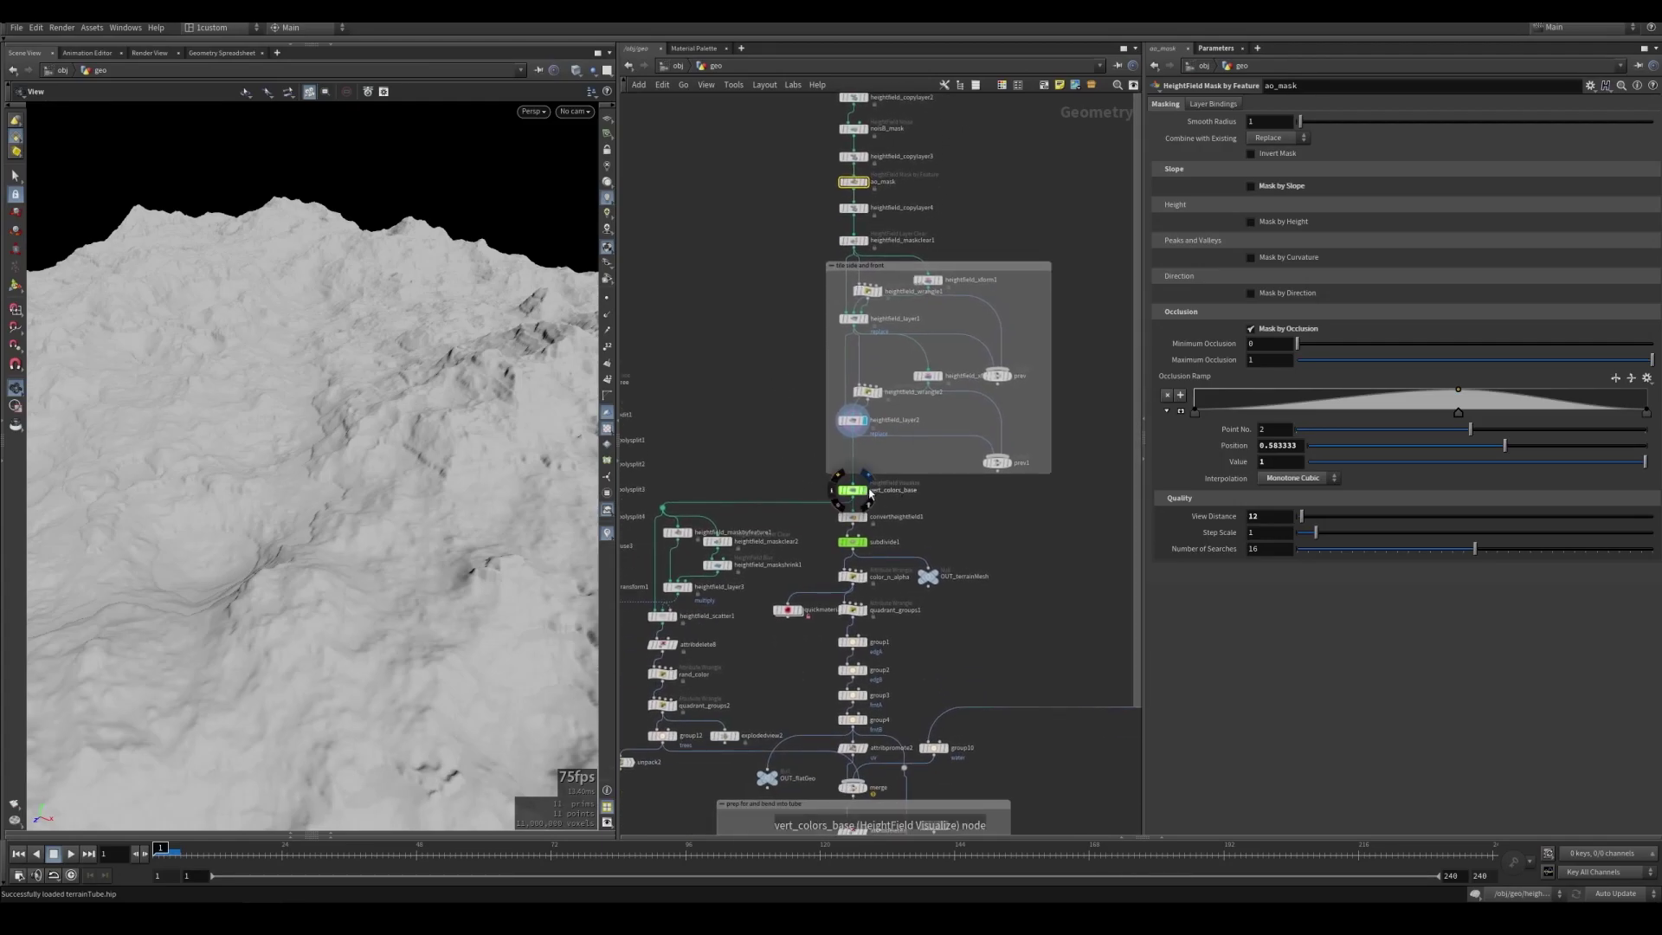
click(863, 490)
click(851, 490)
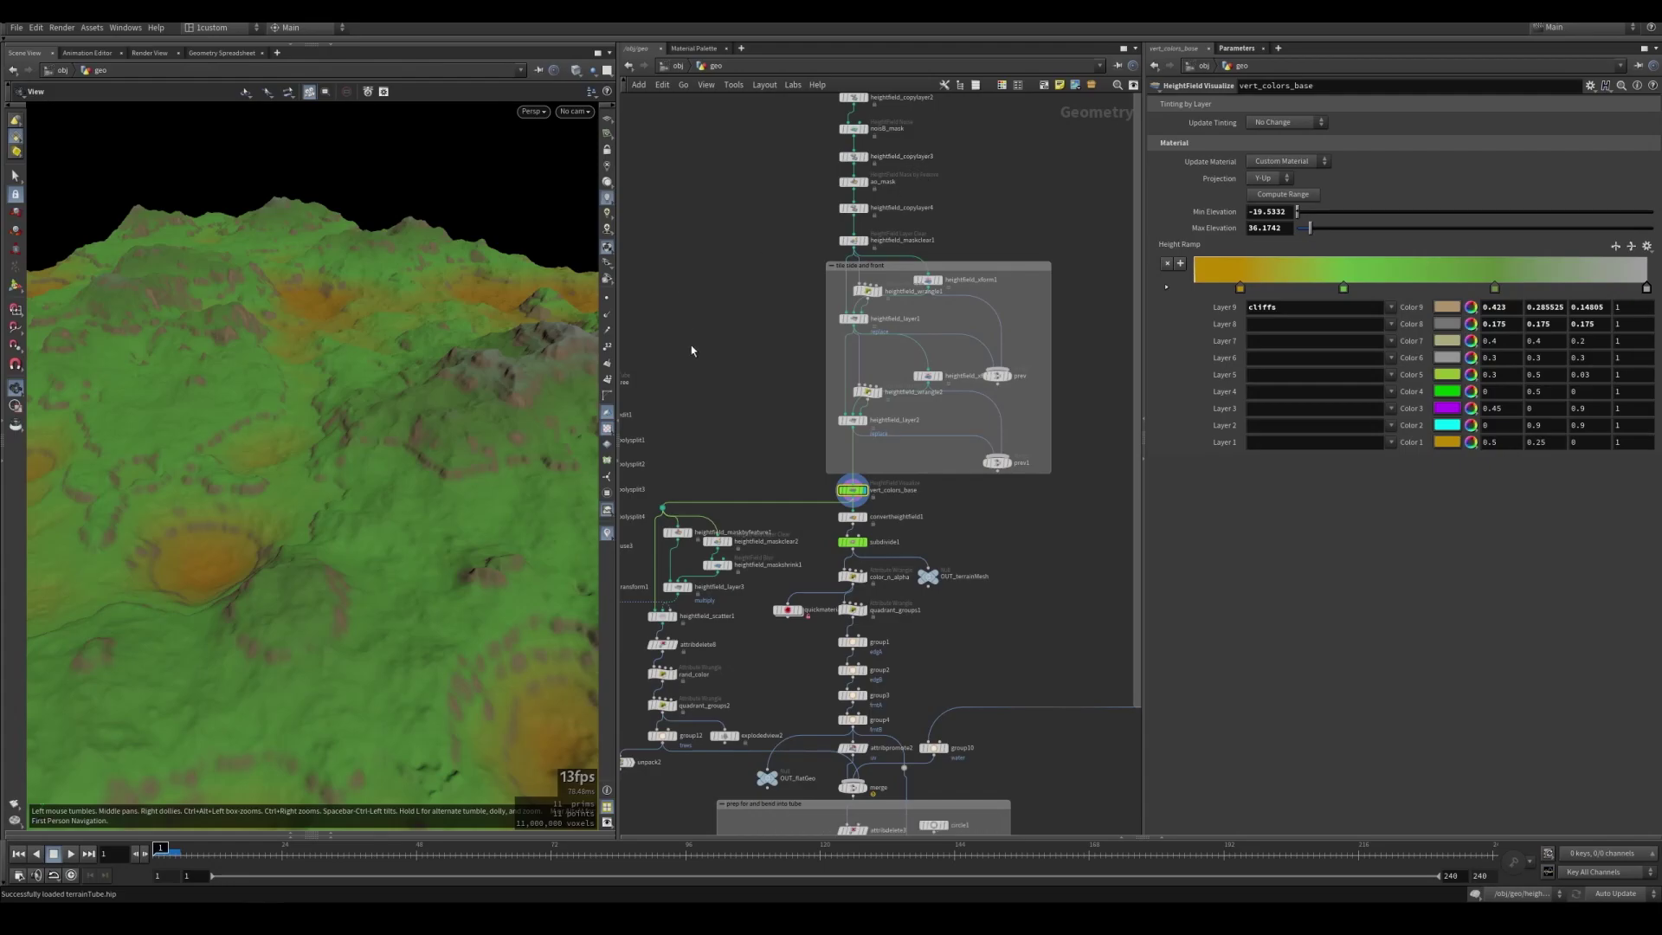
scroll(719, 372, down, 3)
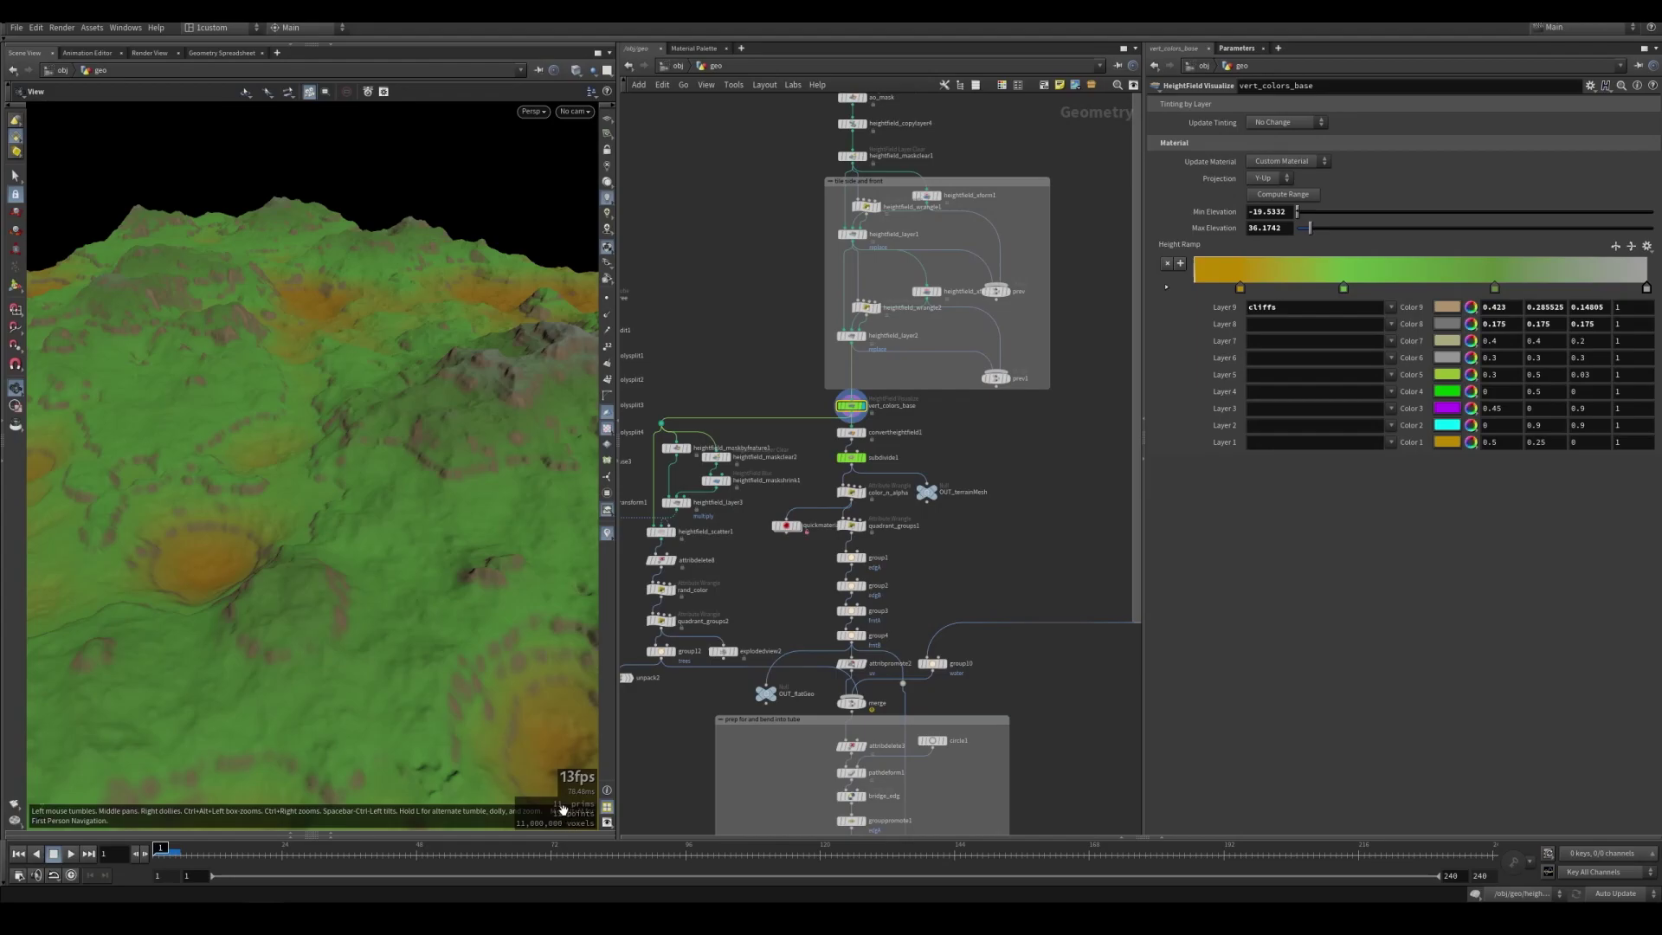
scroll(761, 225, up, 8)
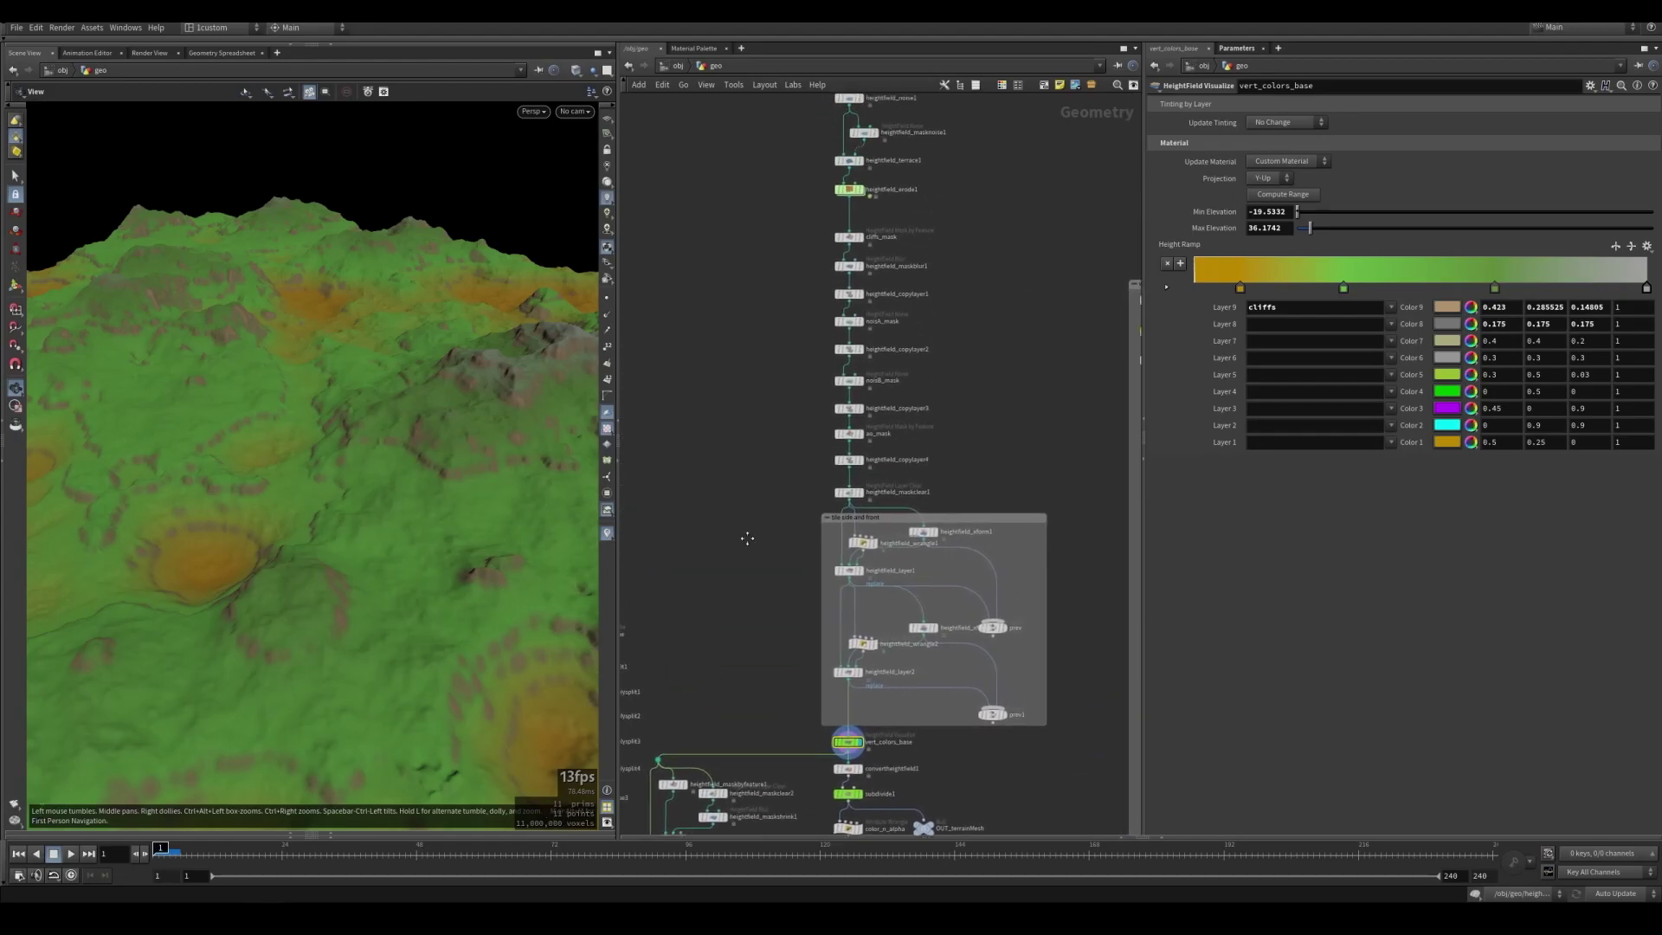
Show the grid settings of the base heightfield, and display convertheightfield1 with its conversion parameters
click(849, 205)
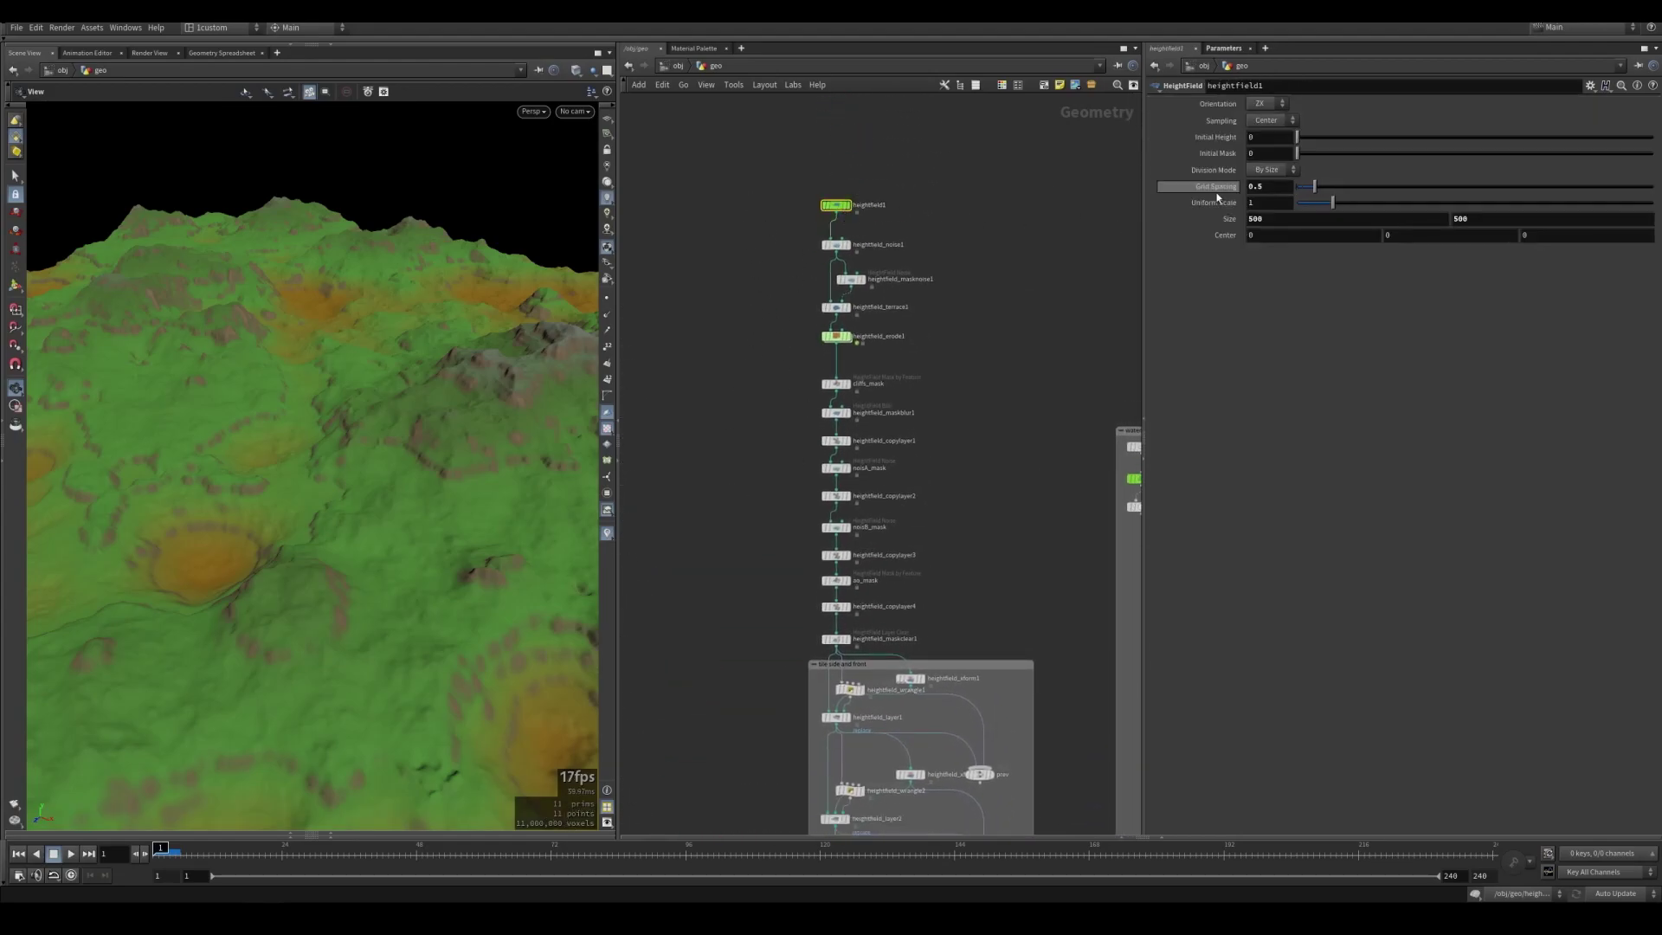
middle_drag(762, 692, 770, 208)
scroll(770, 208, up, 3)
click(886, 512)
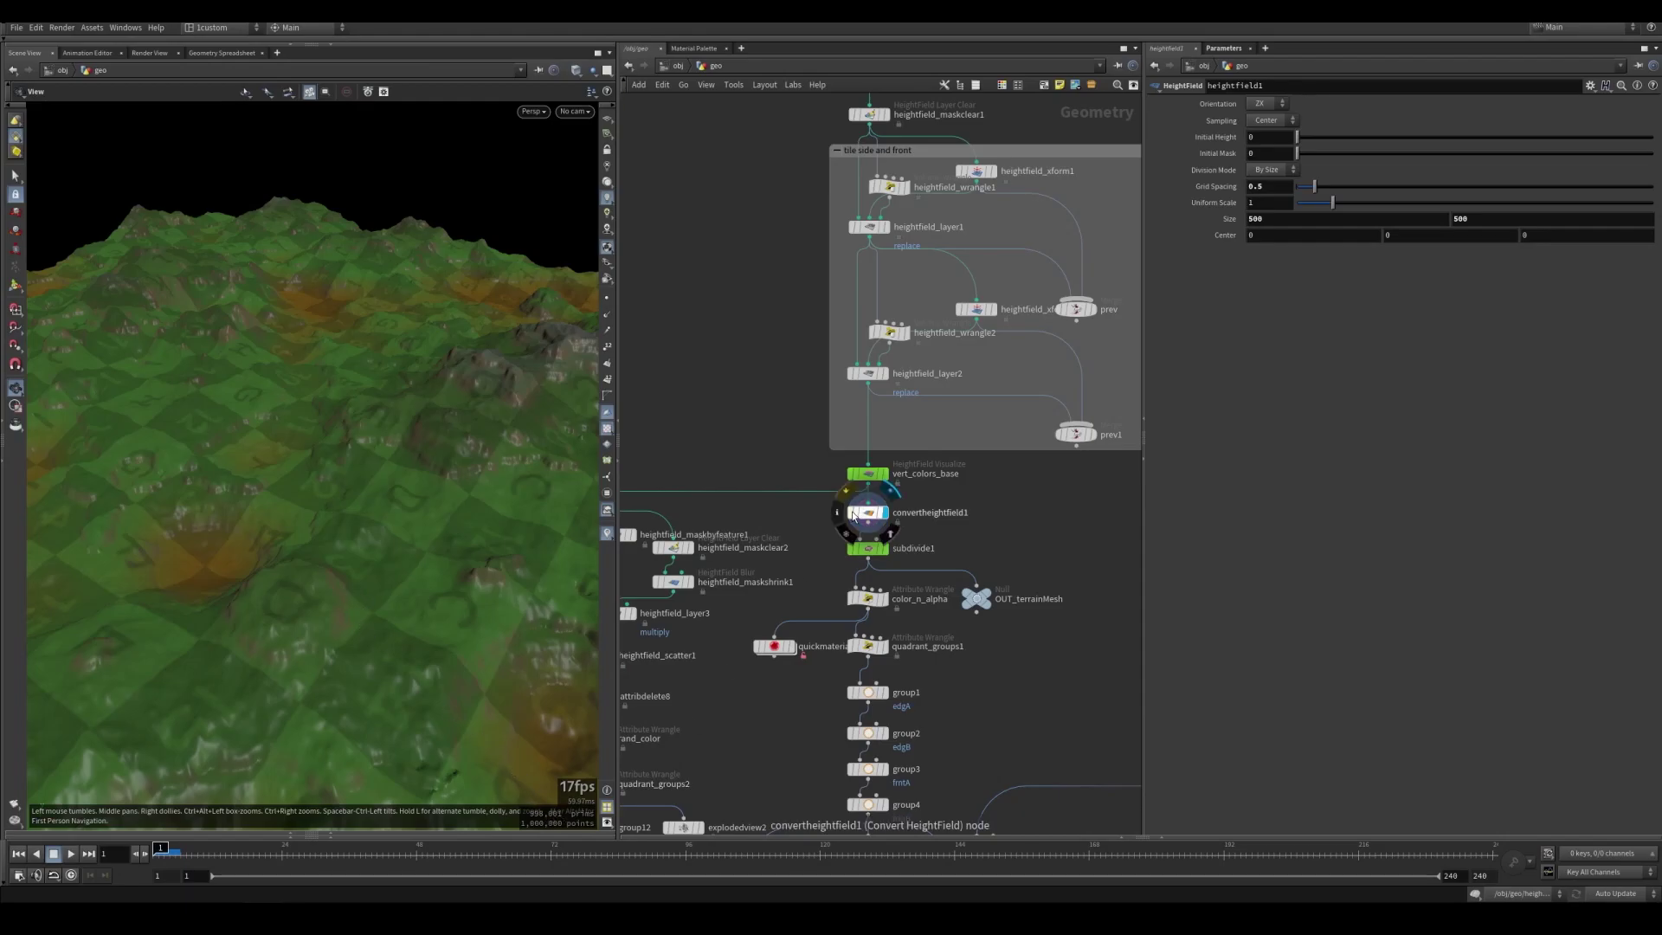
click(868, 515)
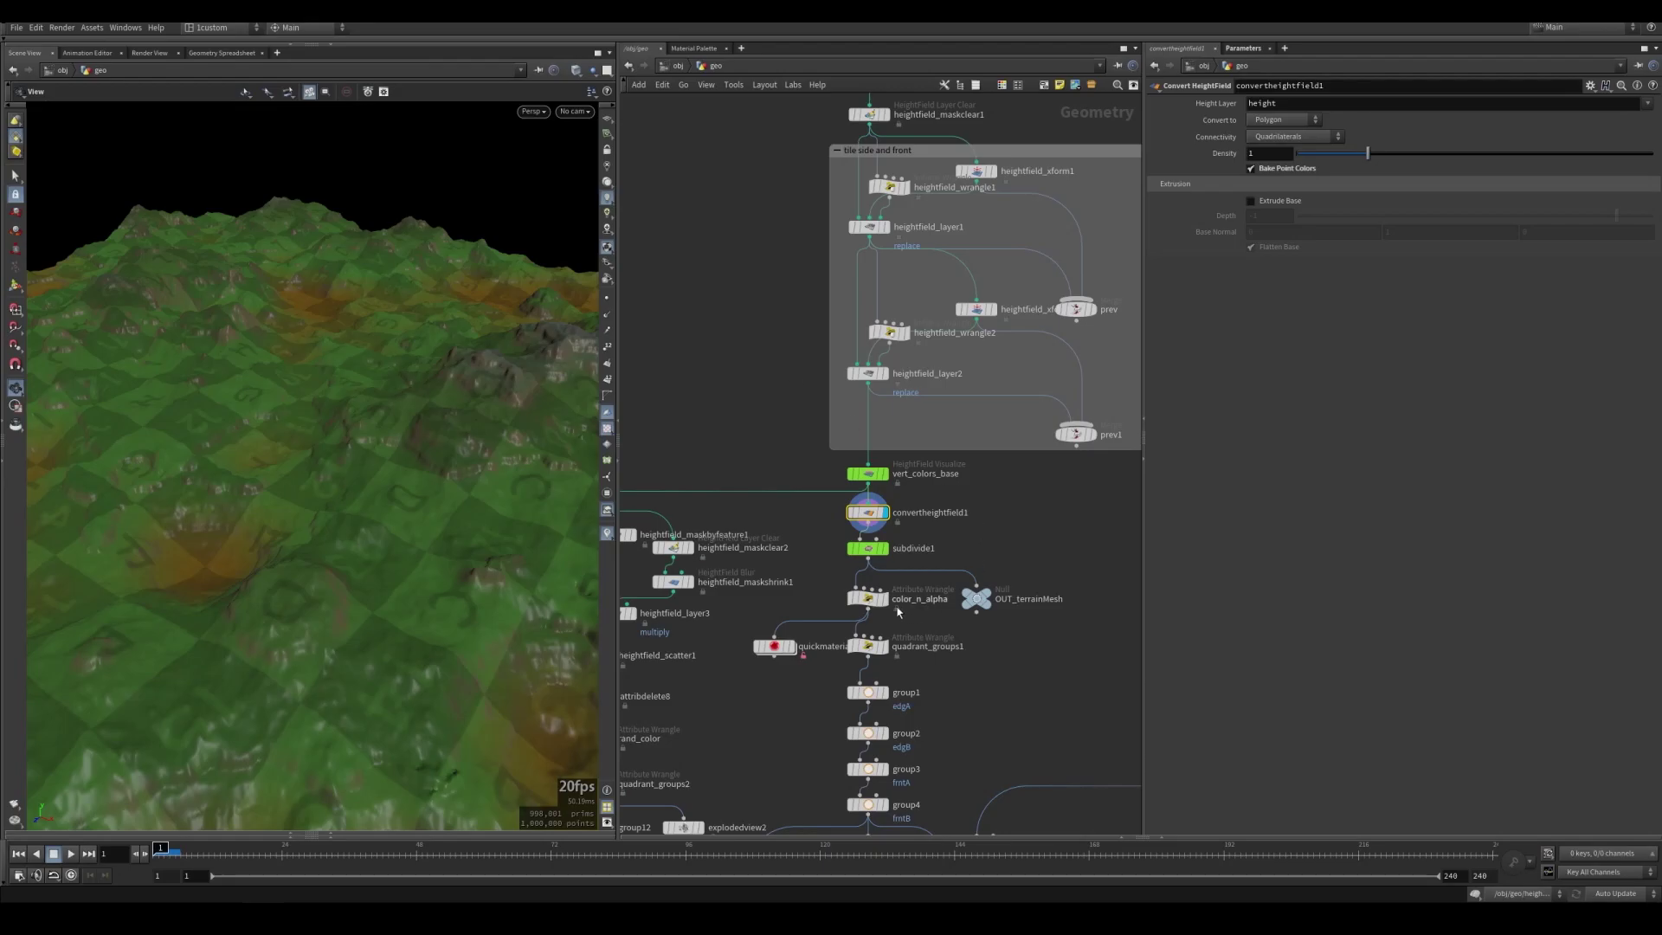
click(866, 597)
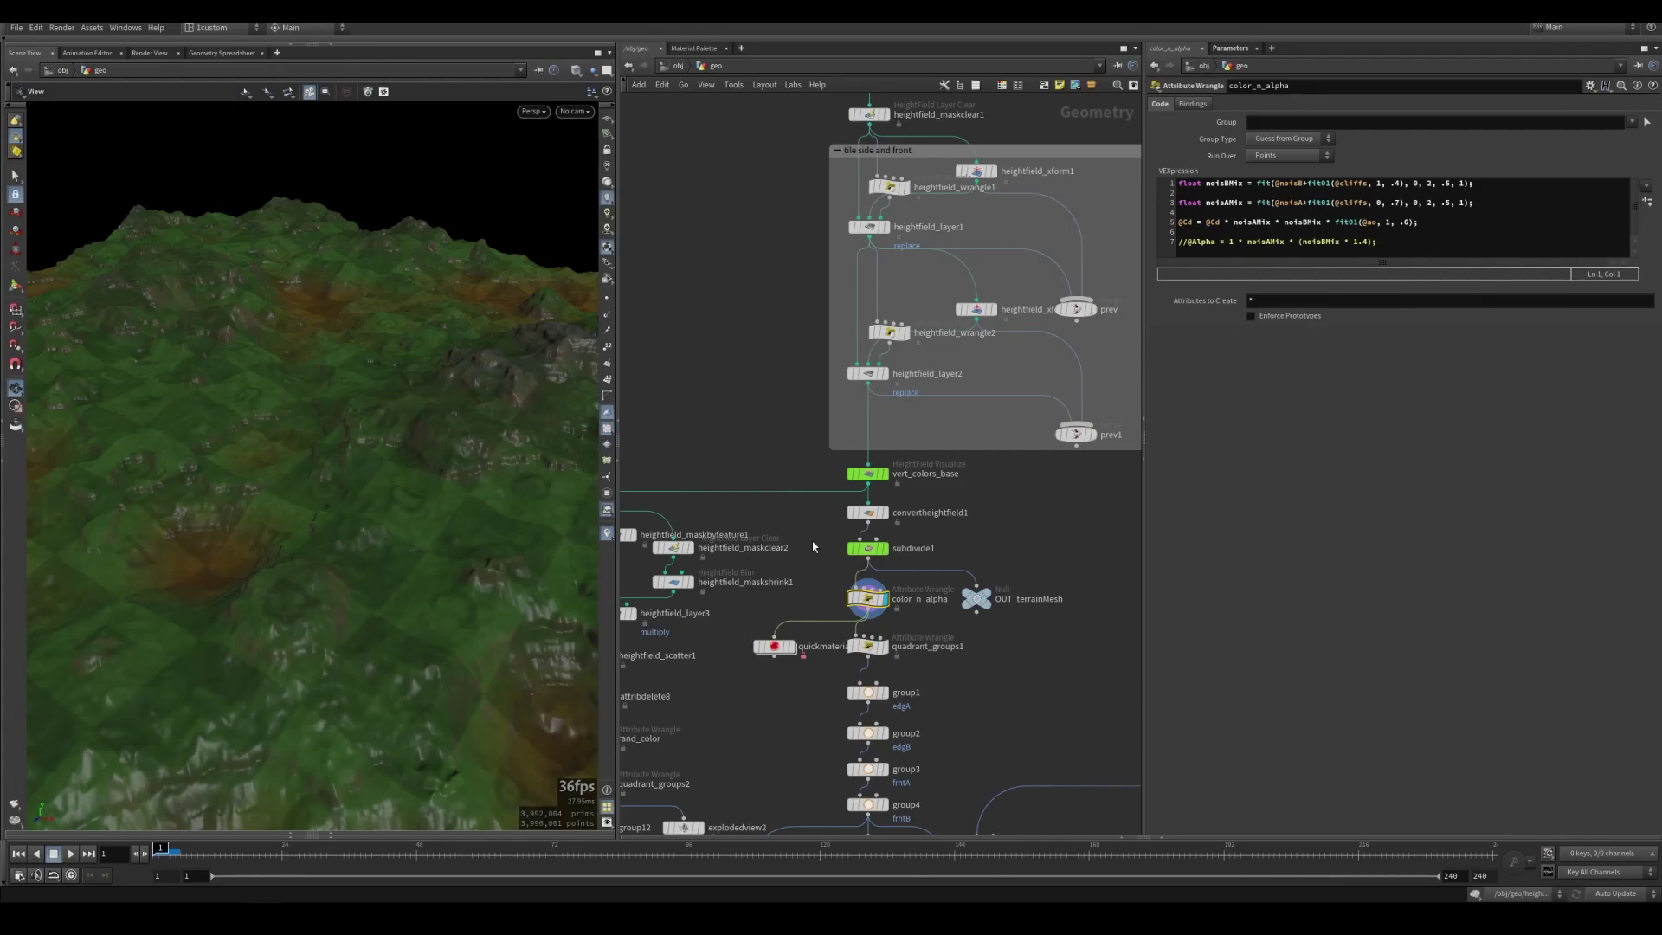
middle_drag(828, 139, 841, 324)
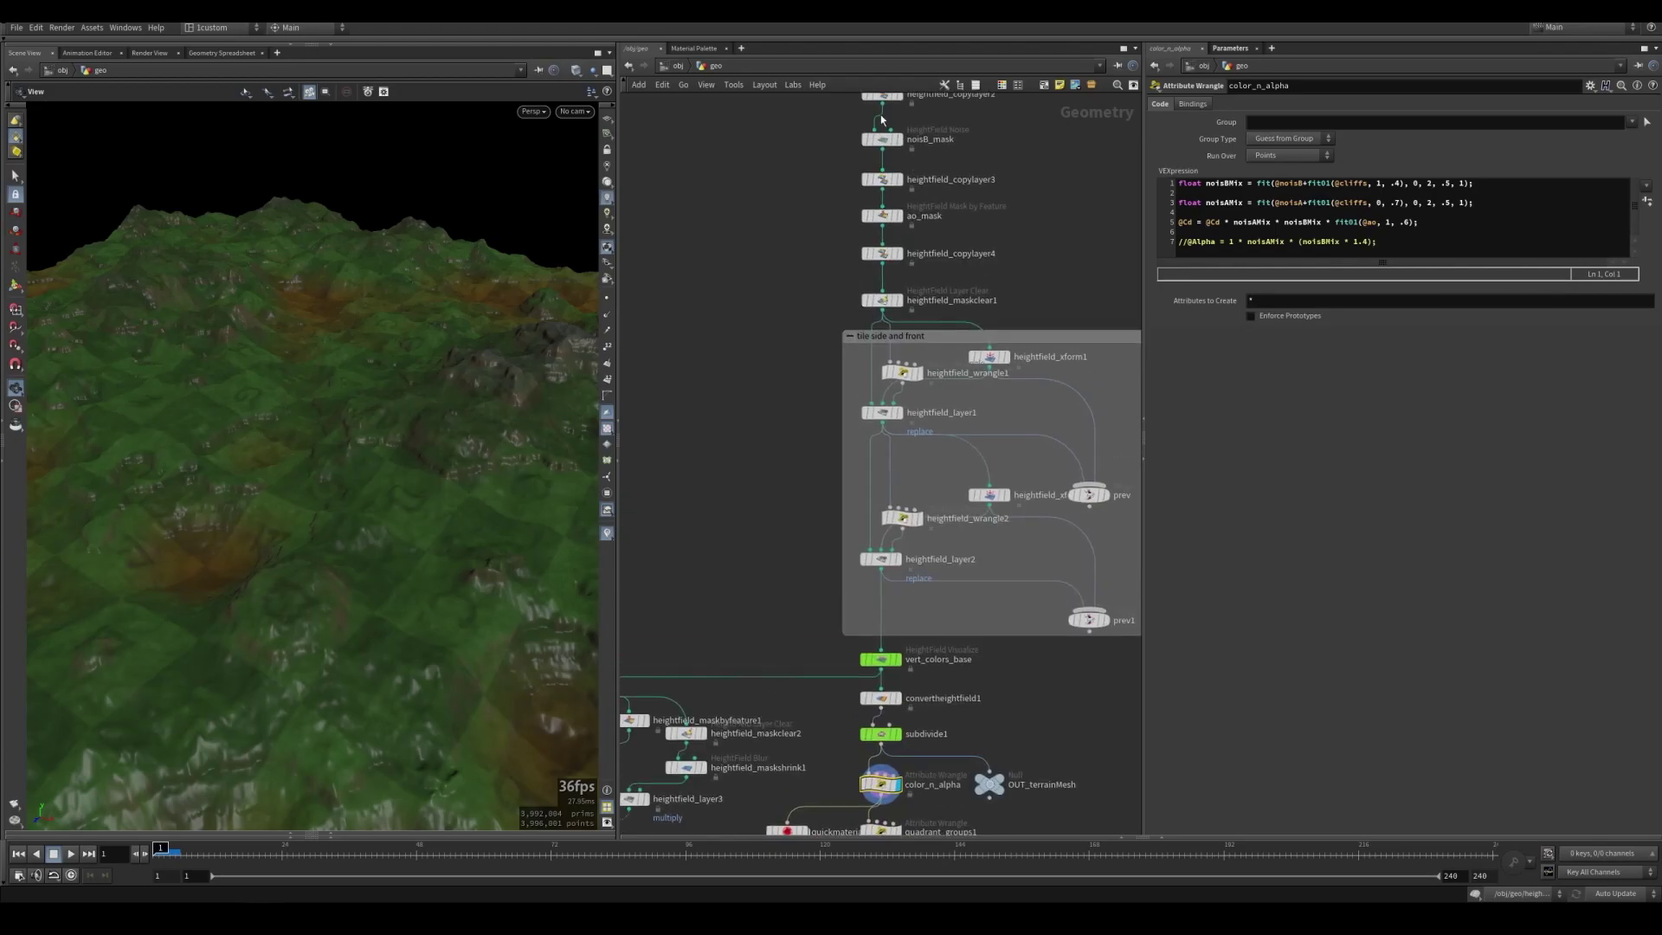
middle_drag(818, 549, 844, 362)
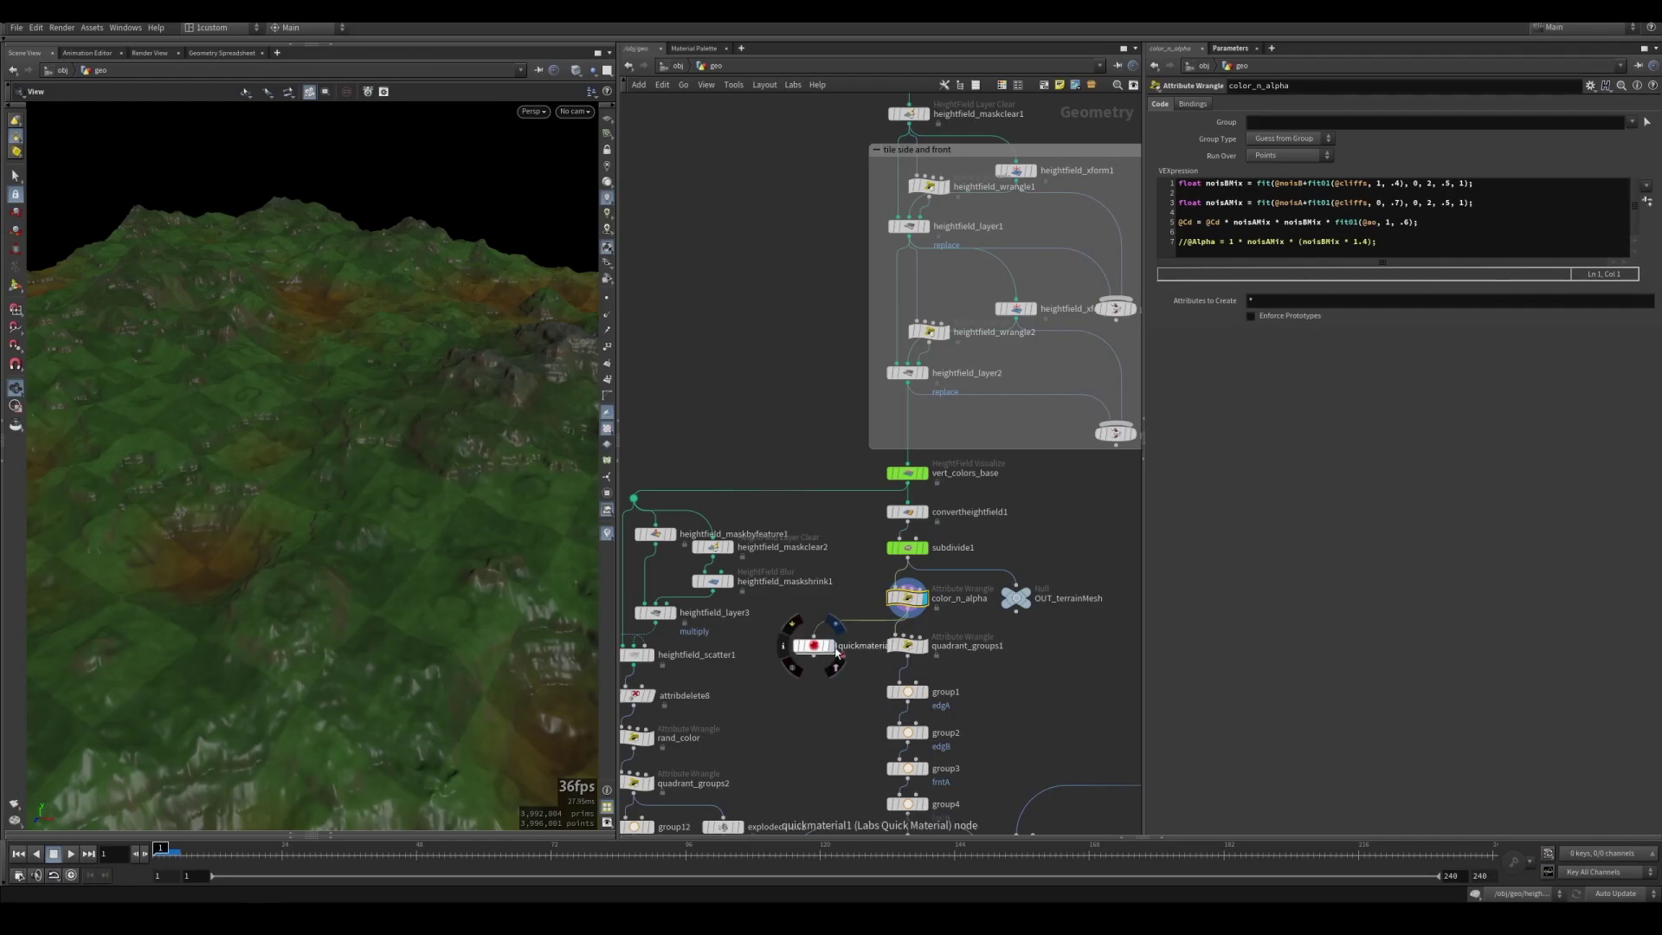
drag(835, 651, 813, 651)
click(811, 649)
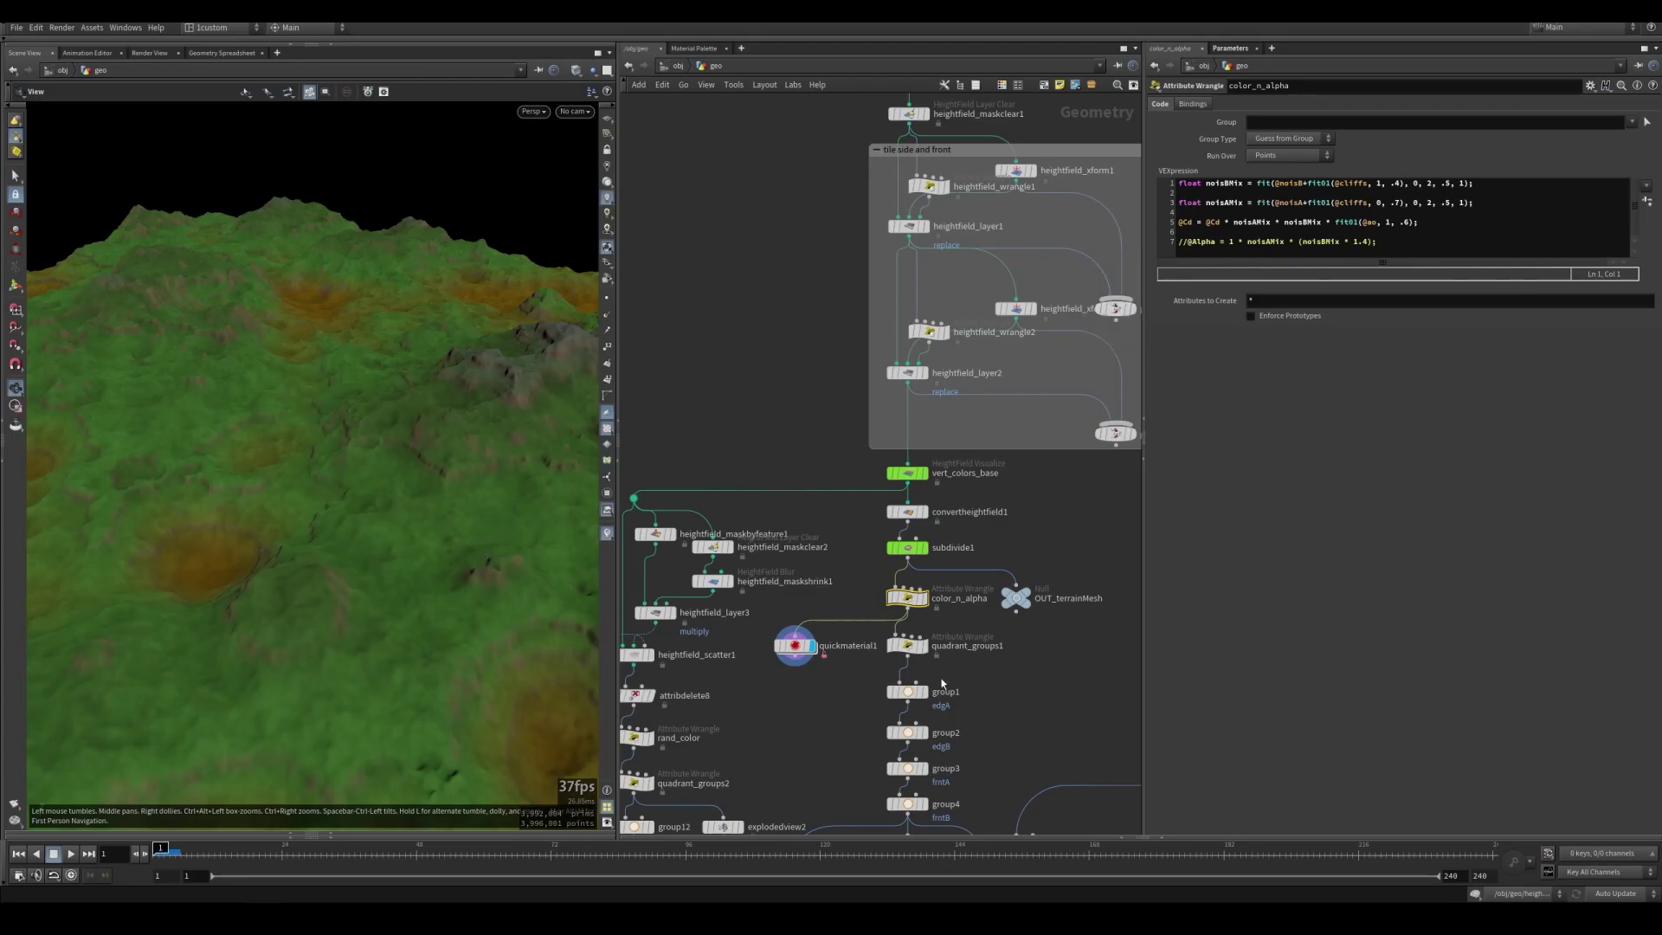
drag(1215, 248, 1190, 243)
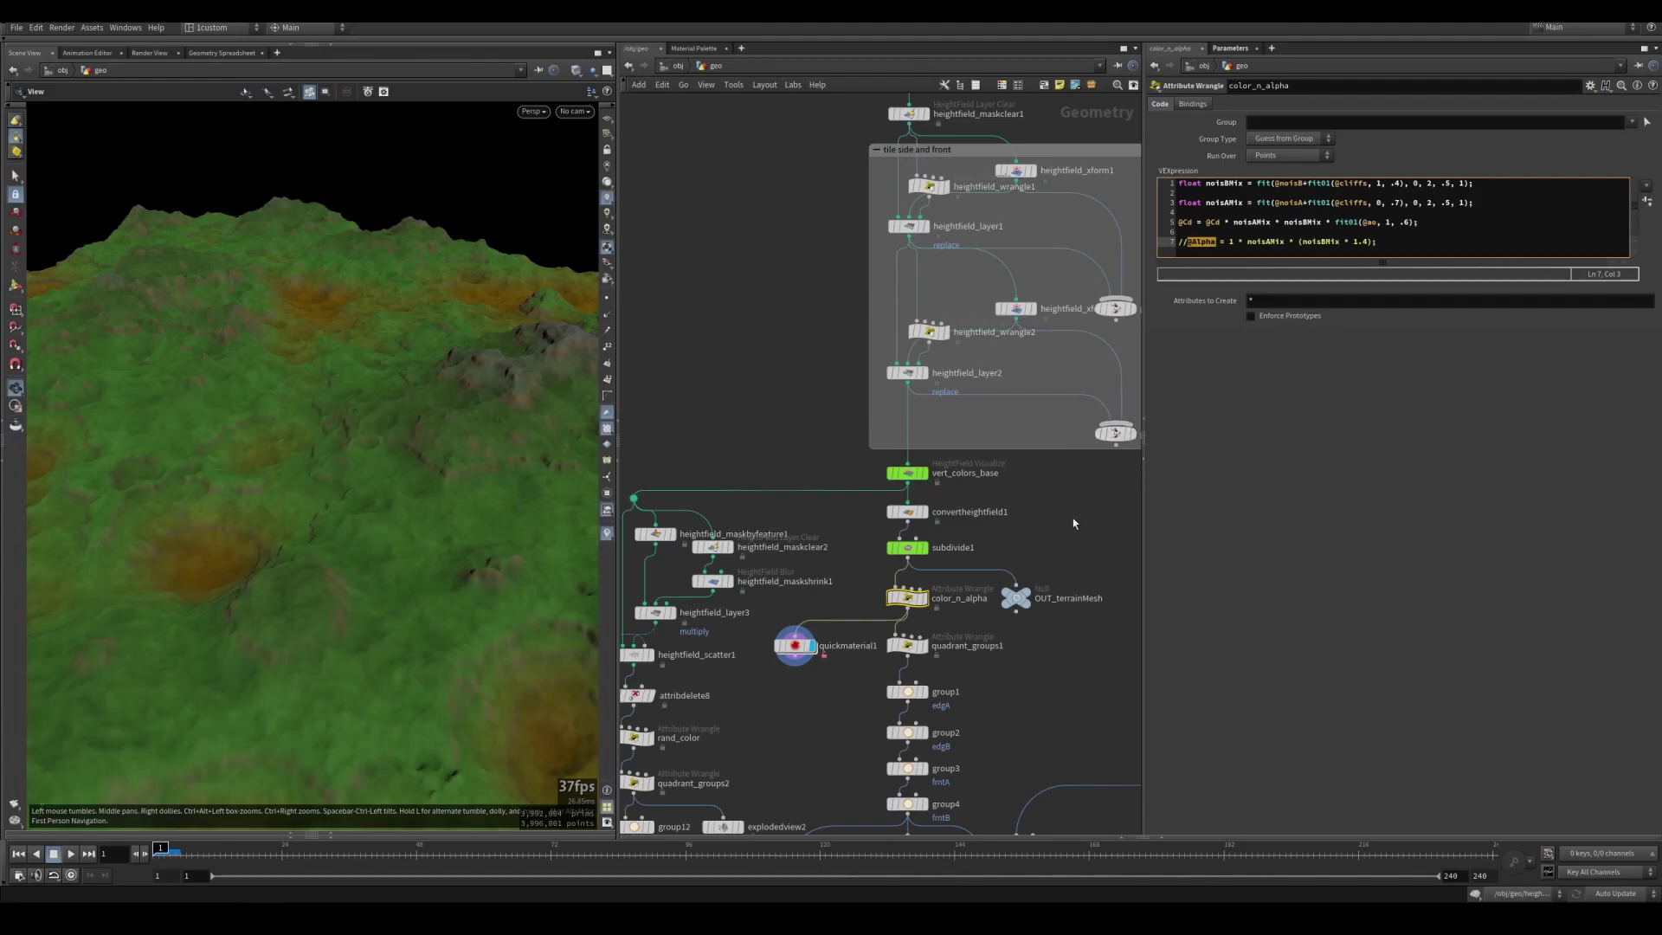
Display the quadrant_groups1 wrangle, review its quadrant numbering code and inspect the whole terrain from above
middle_drag(1073, 713, 1038, 498)
key(r)
click(894, 417)
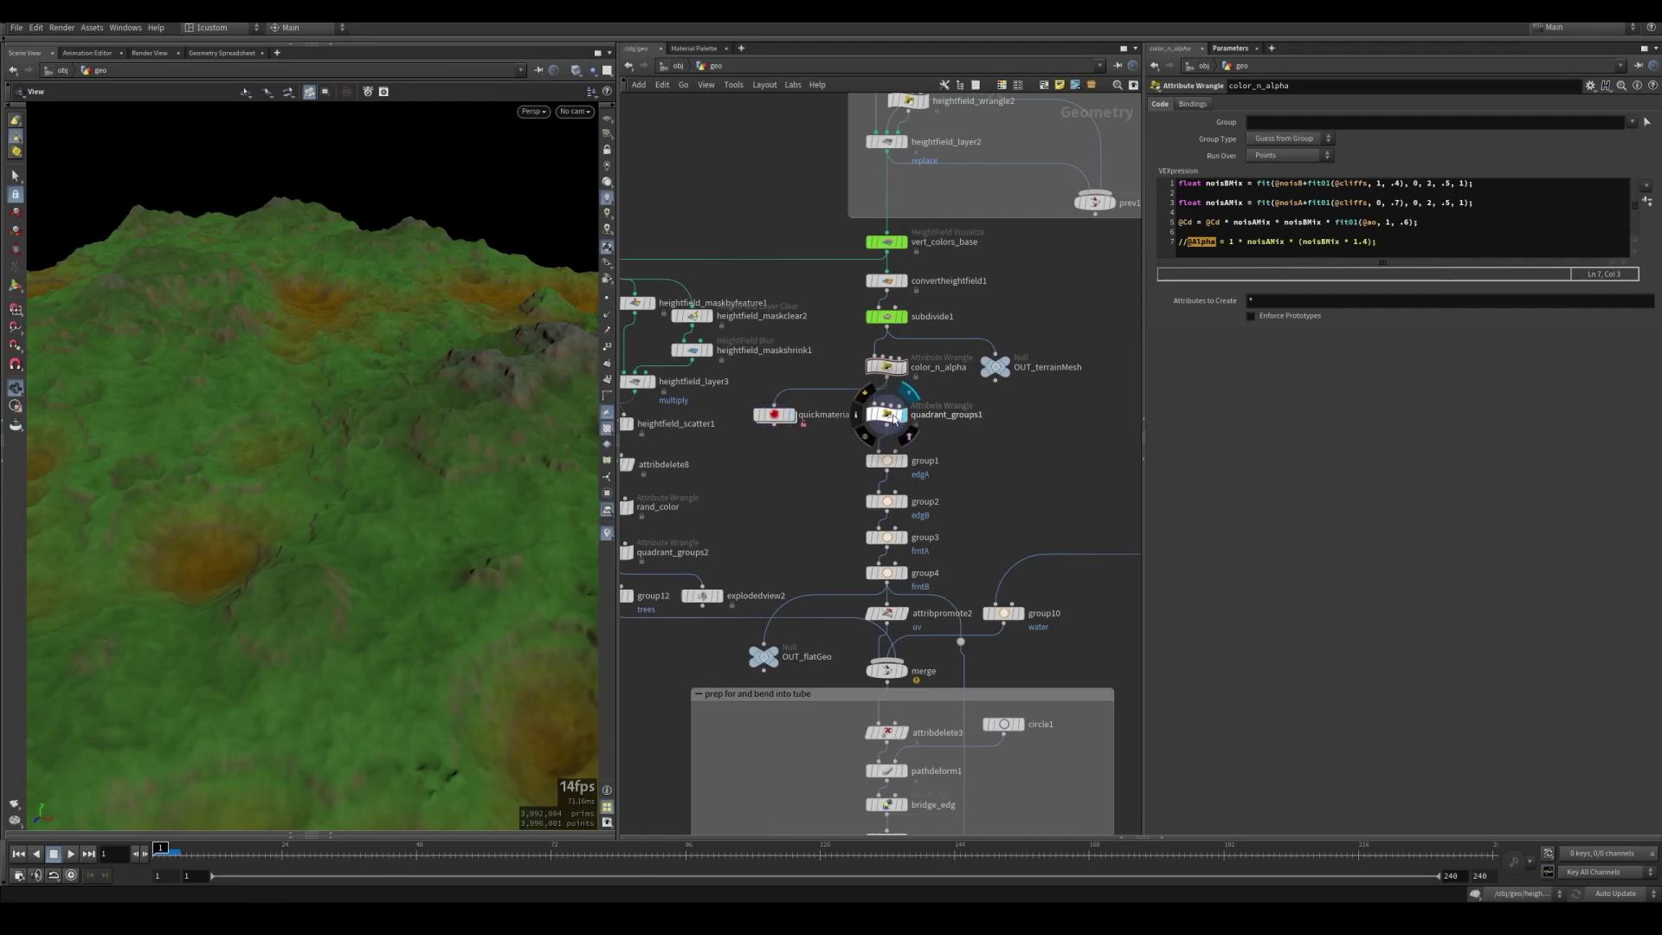
click(892, 421)
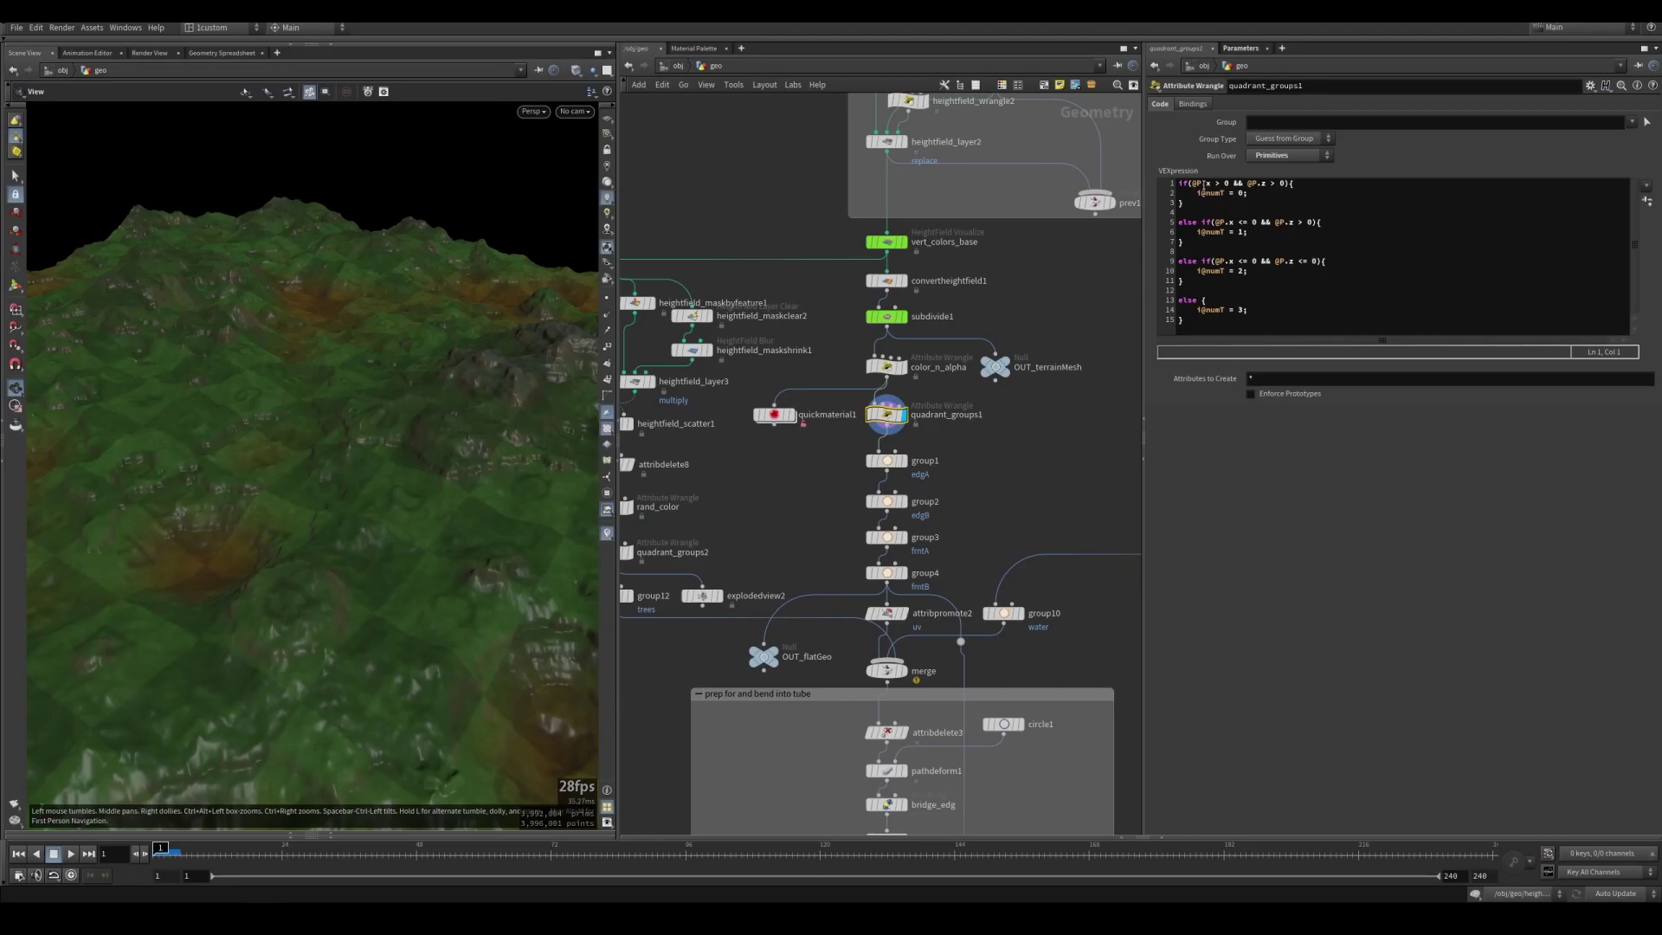
drag(441, 592, 353, 490)
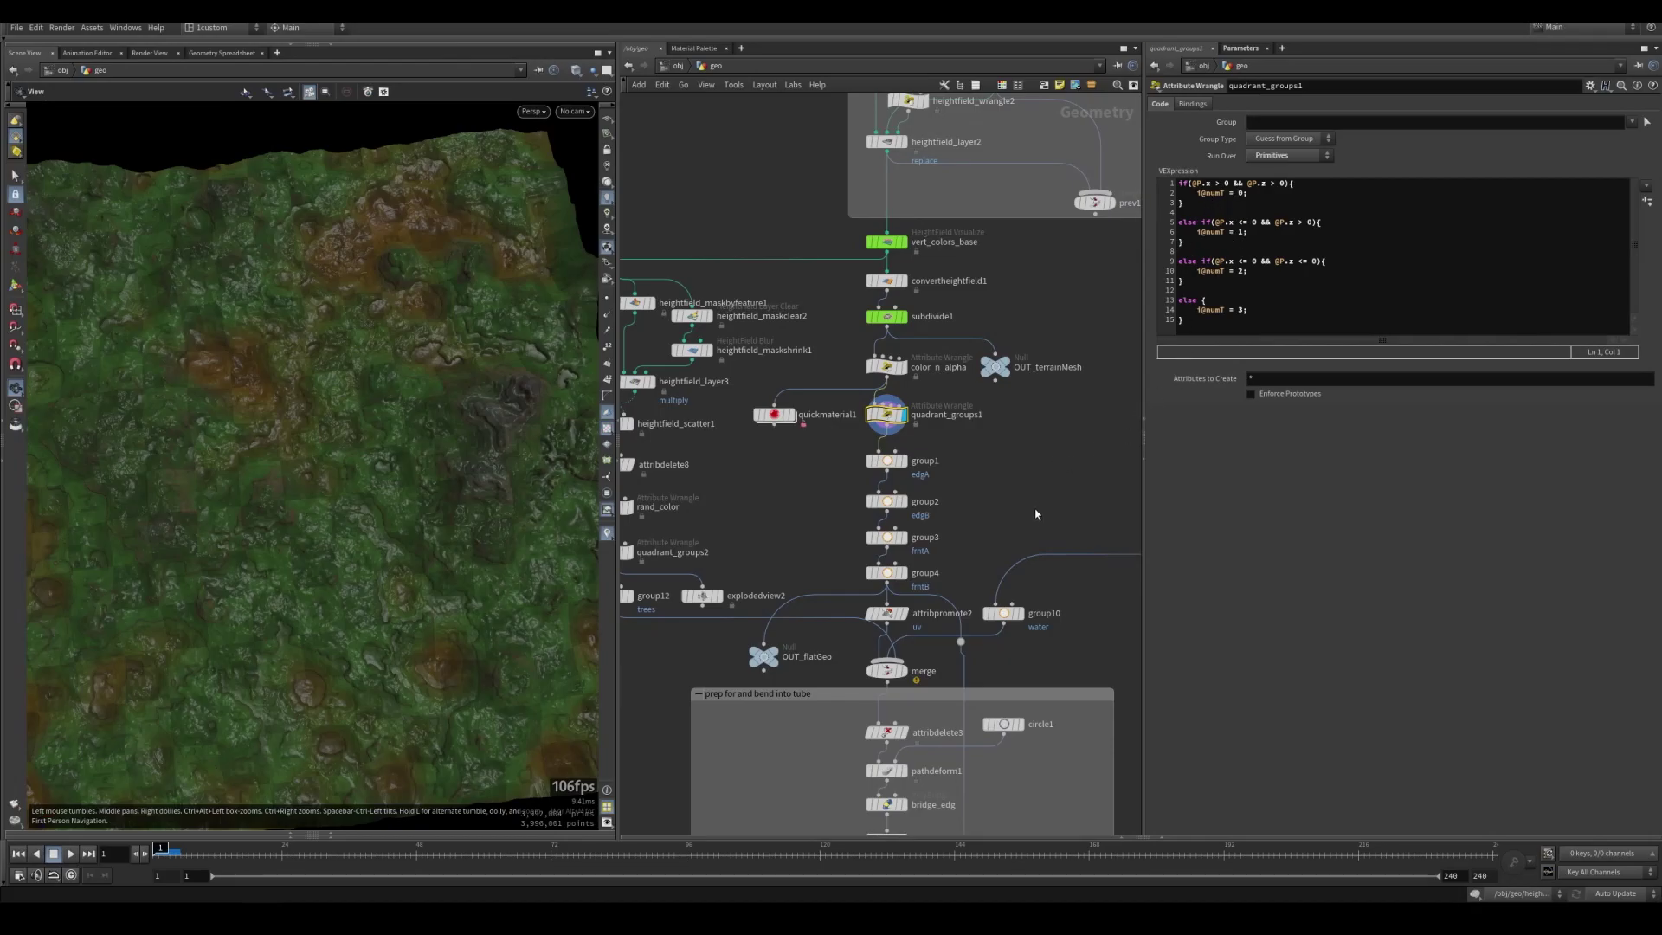
Display the merge node above the tube-bending network box, inspect the scattered trees and locate the tree scattering branch
middle_drag(1015, 510, 1002, 406)
middle_drag(1094, 528, 1071, 456)
mouse_move(852, 494)
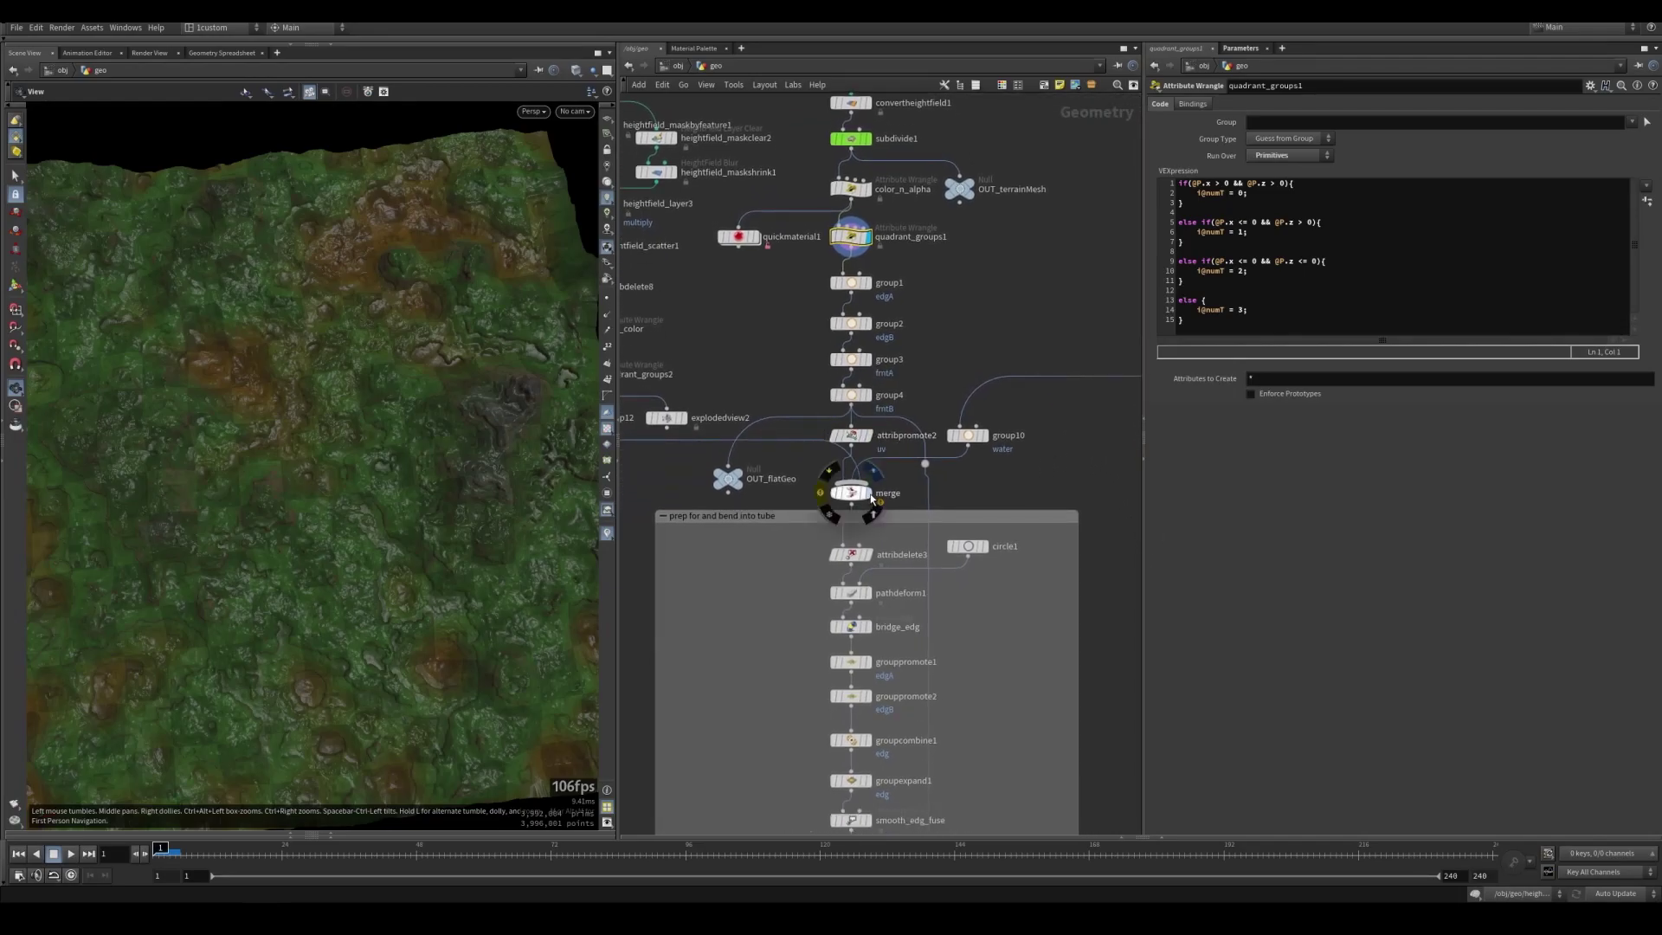
click(852, 496)
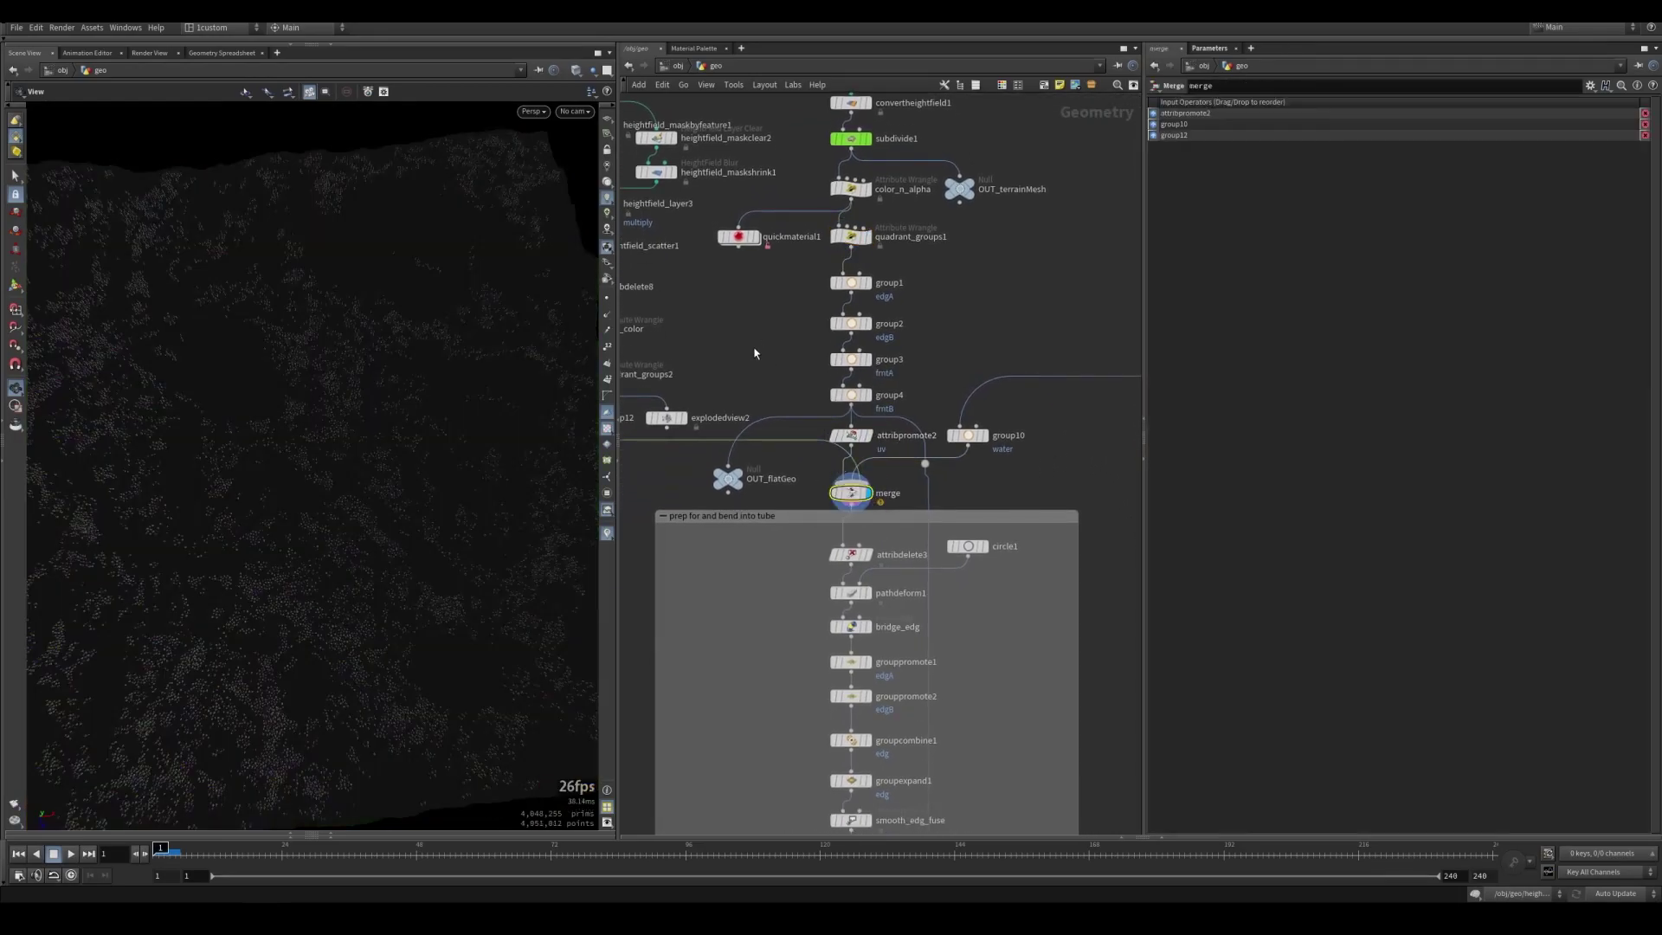
middle_drag(759, 353, 787, 360)
right_drag(416, 649, 917, 574)
drag(387, 604, 345, 511)
middle_drag(345, 512, 526, 586)
middle_drag(773, 331, 1001, 451)
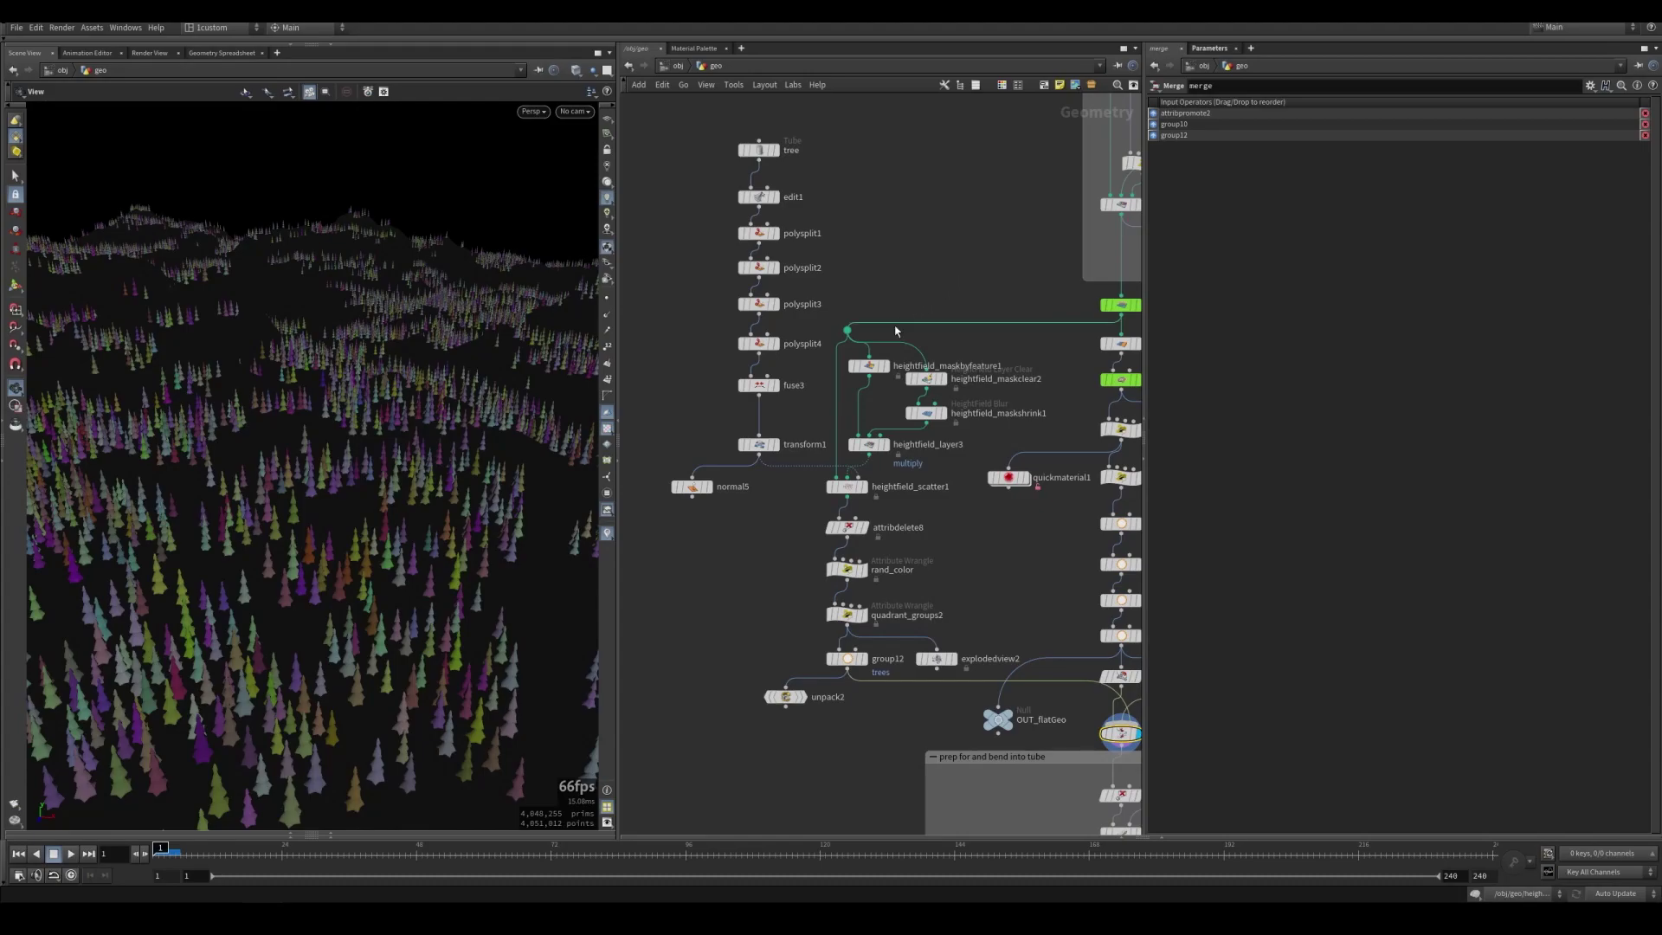
Display the heightfield_scatter1 node and review its coverage, variability and relaxation parameters
middle_drag(942, 253, 892, 251)
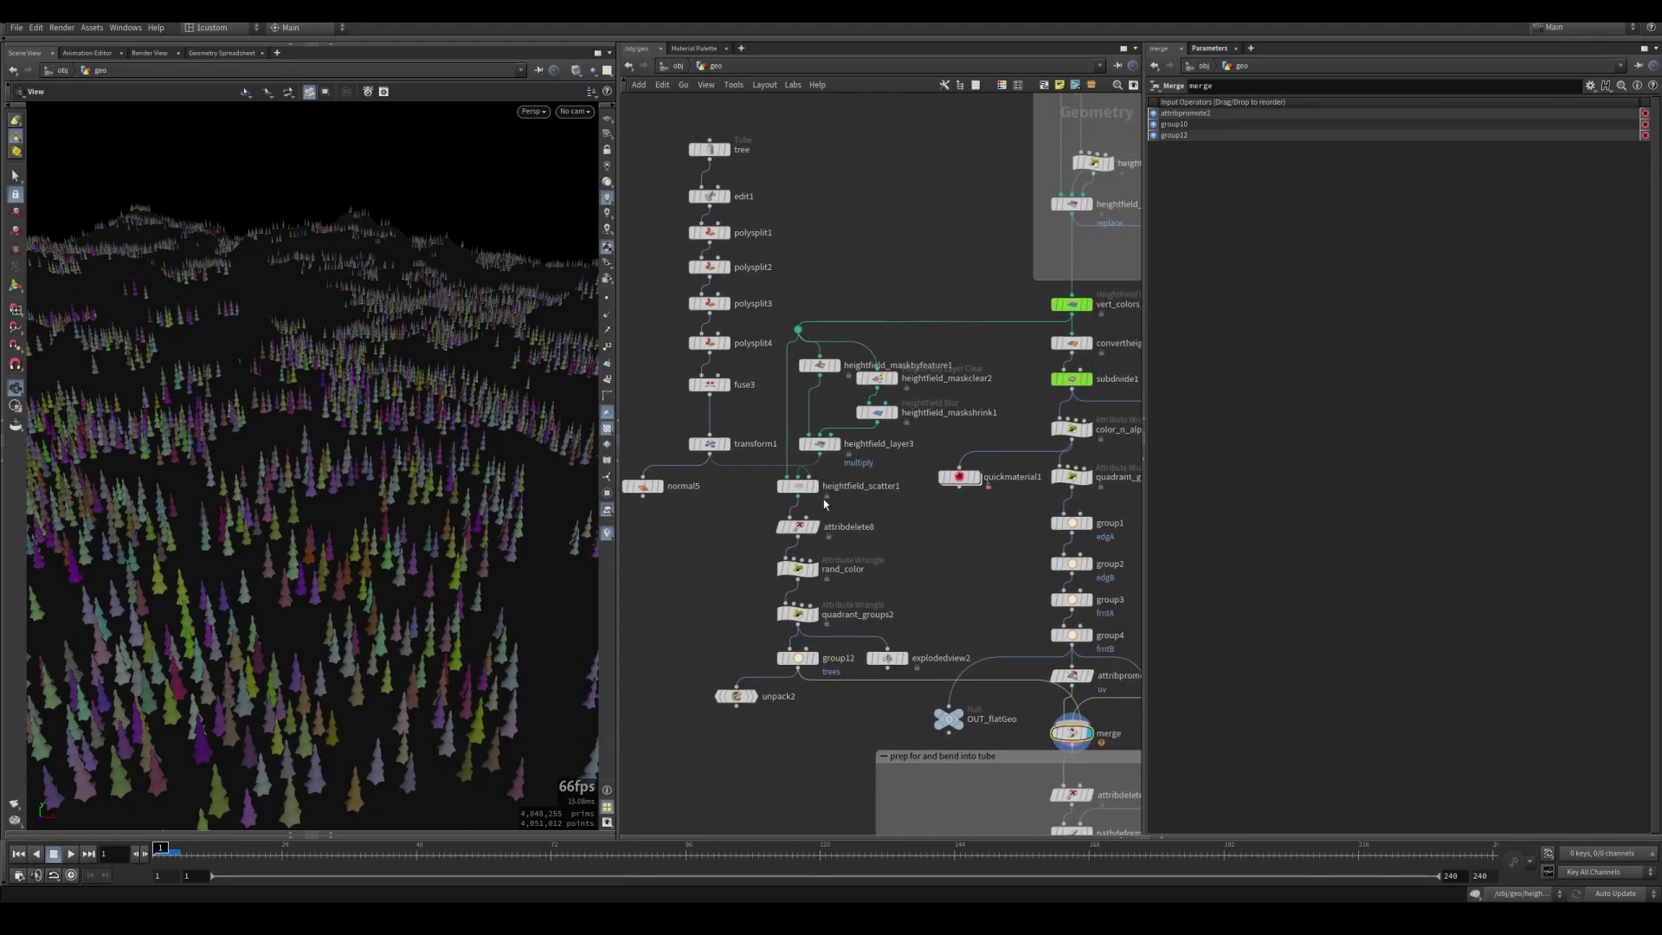
click(814, 487)
click(799, 486)
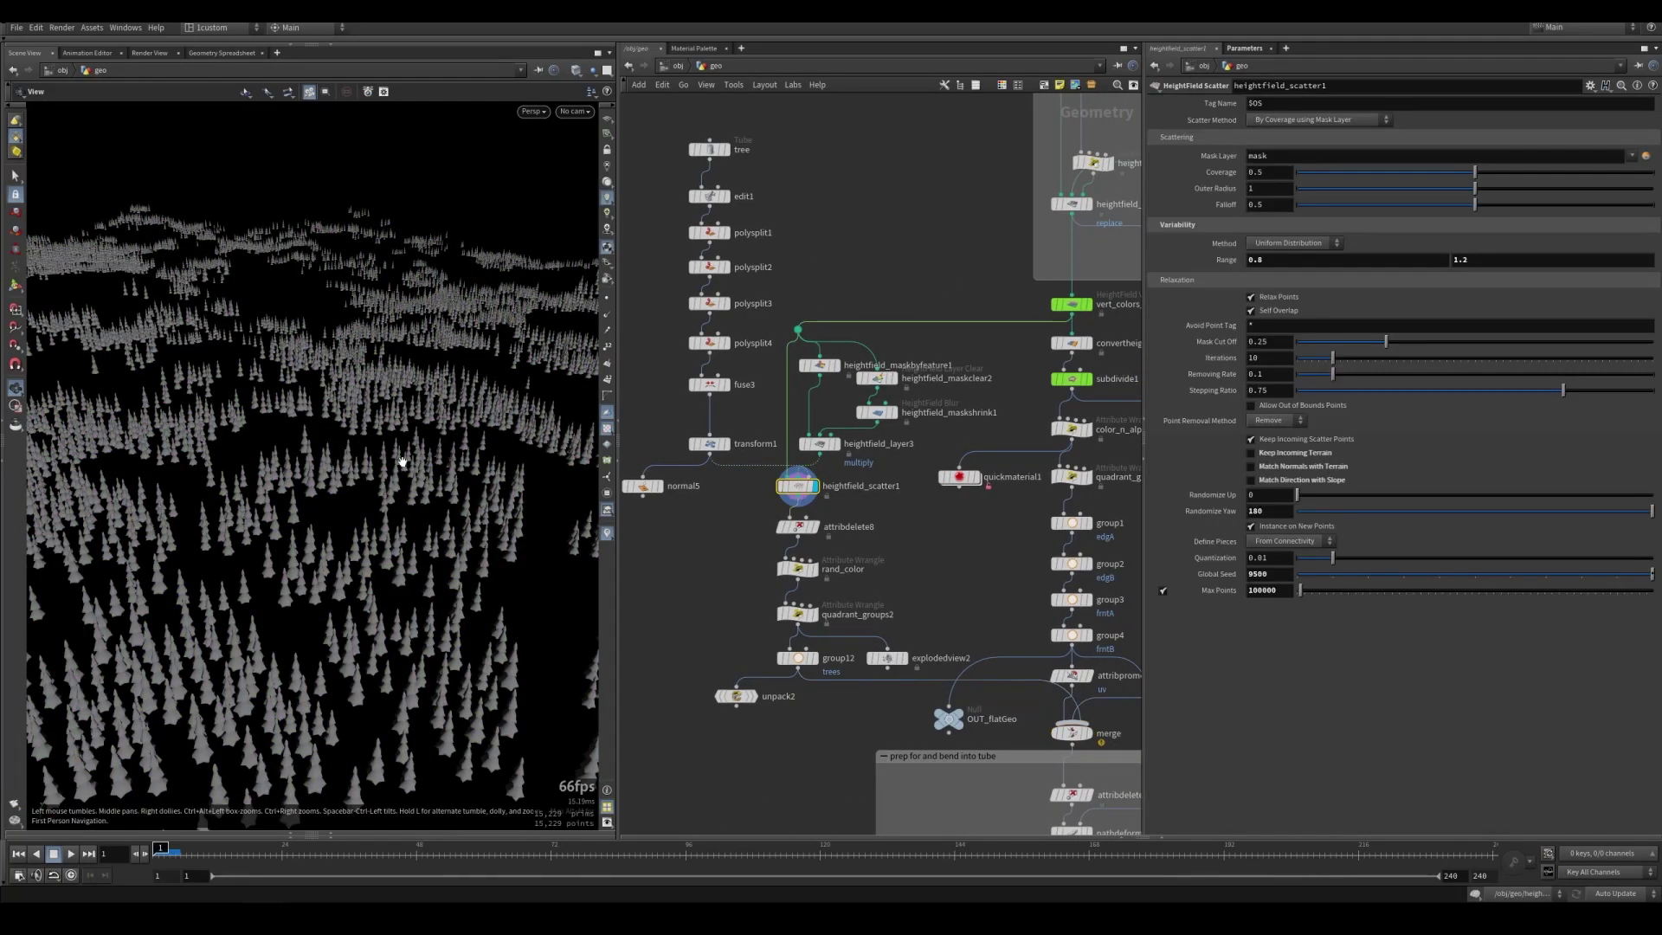
Display heightfield_maskclear2, heightfield_maskshrink1 and heightfield_maskbyfeature1 in turn and inspect the tree placement mask on the terrain
middle_drag(952, 292, 869, 348)
click(812, 438)
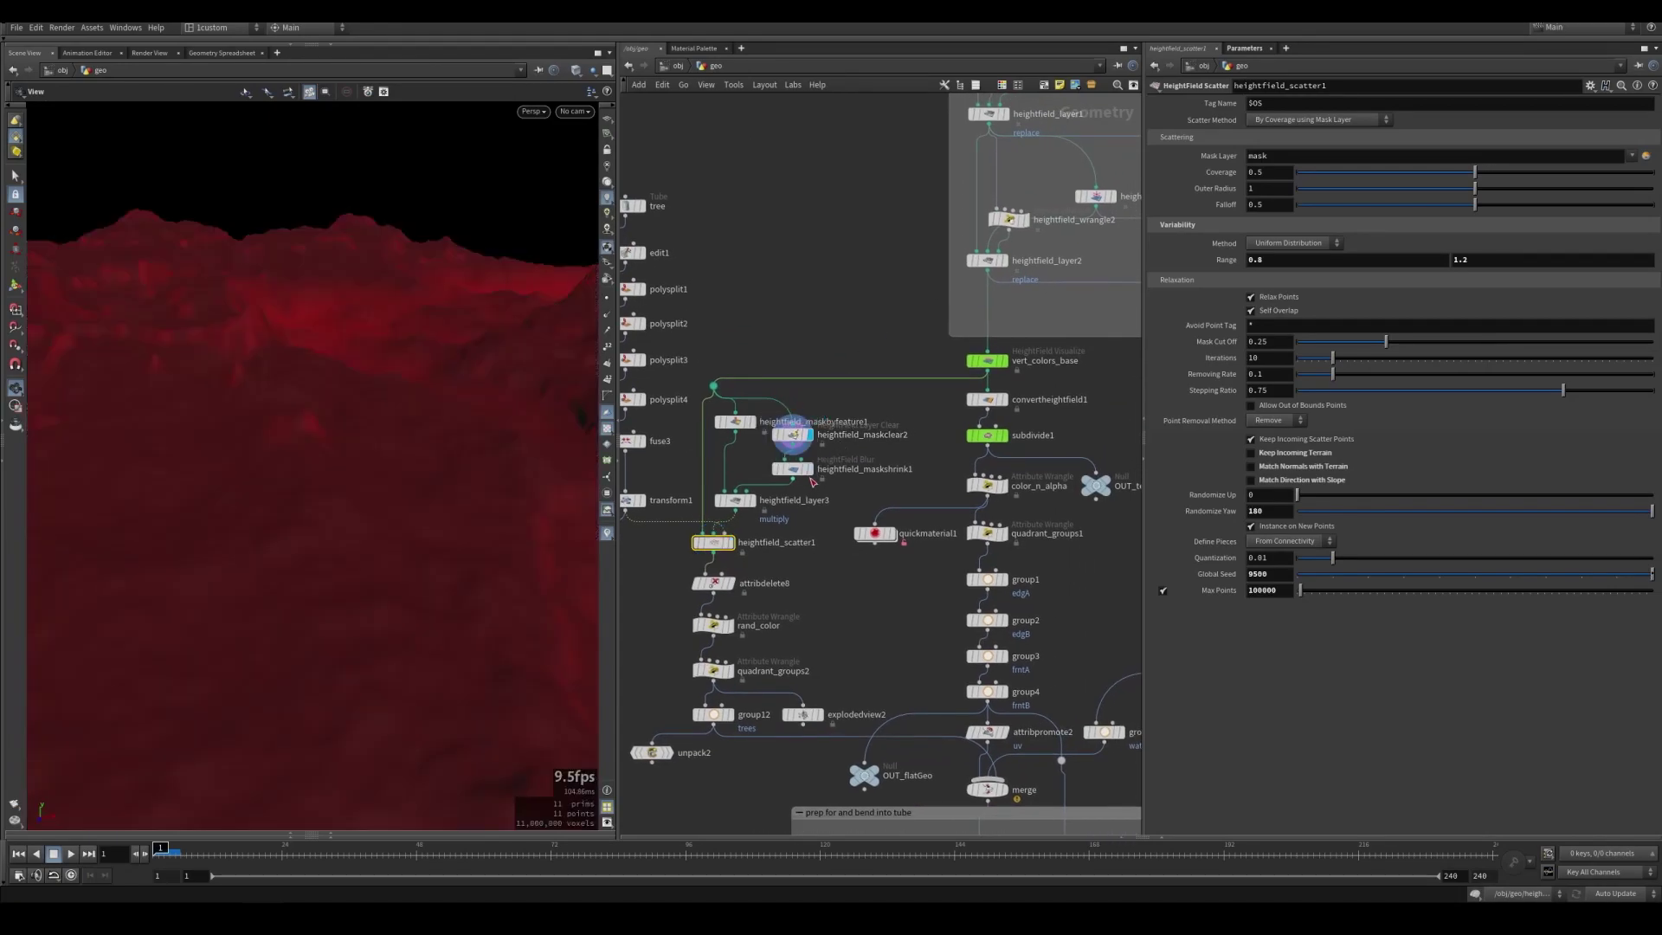
click(811, 471)
click(751, 422)
scroll(394, 480, up, 5)
drag(399, 487, 325, 540)
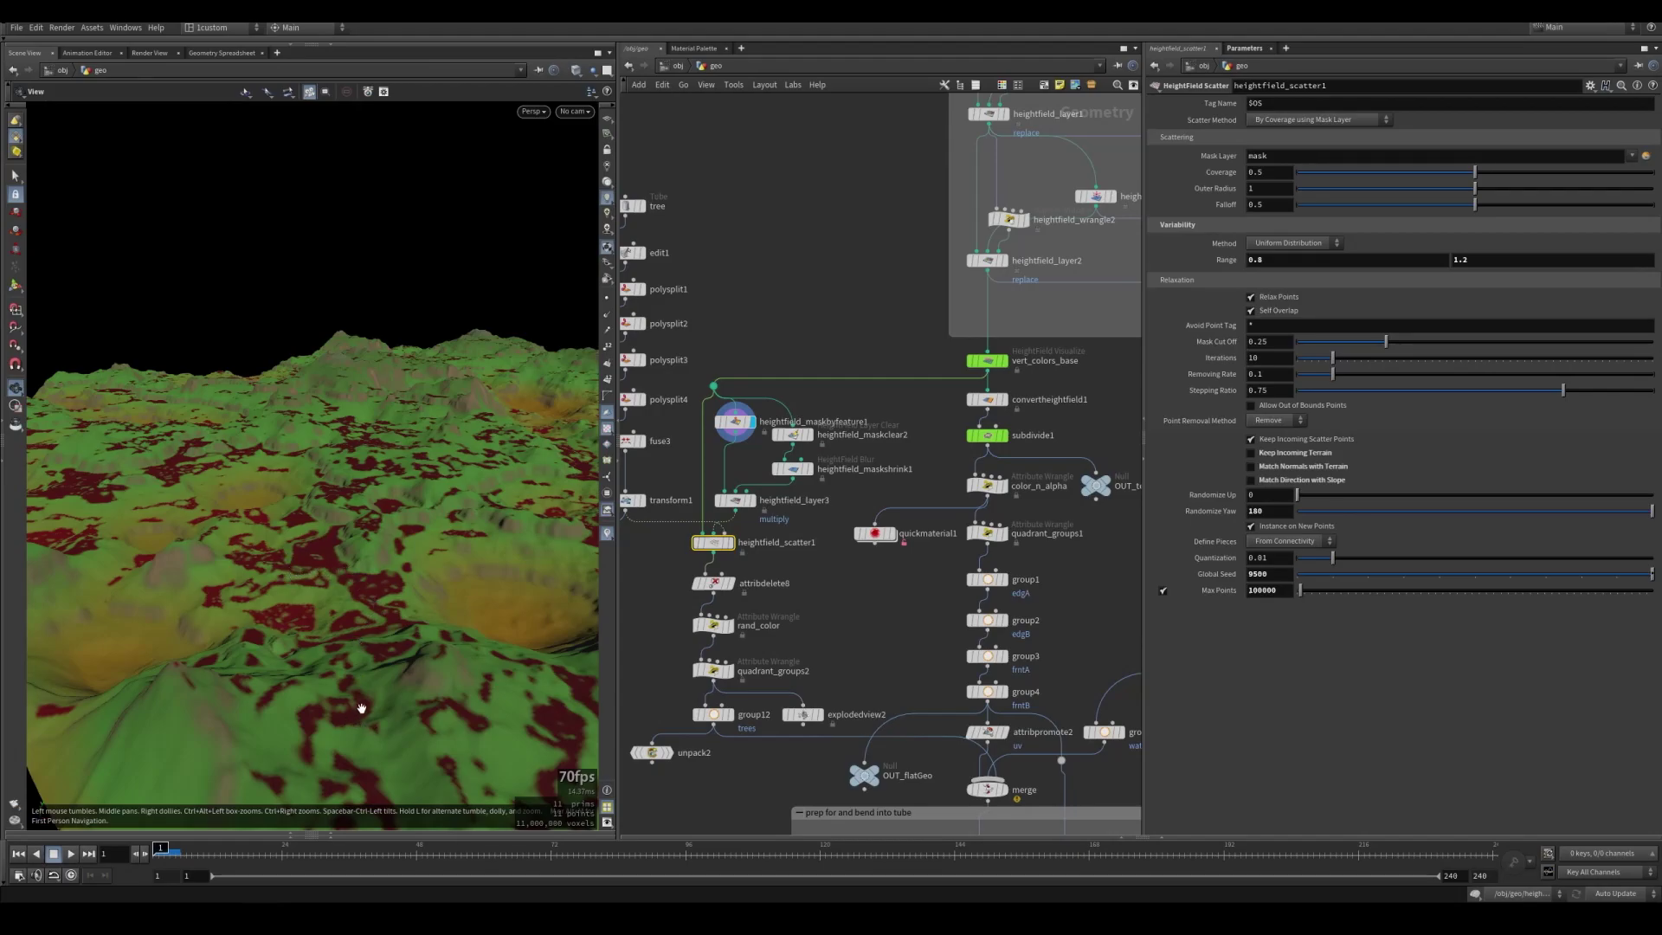
drag(381, 511, 388, 457)
Display the tree tube node and the fuse3 node in turn to compare the starting cone with the modelled tree
middle_drag(812, 626, 853, 568)
middle_drag(732, 472, 769, 545)
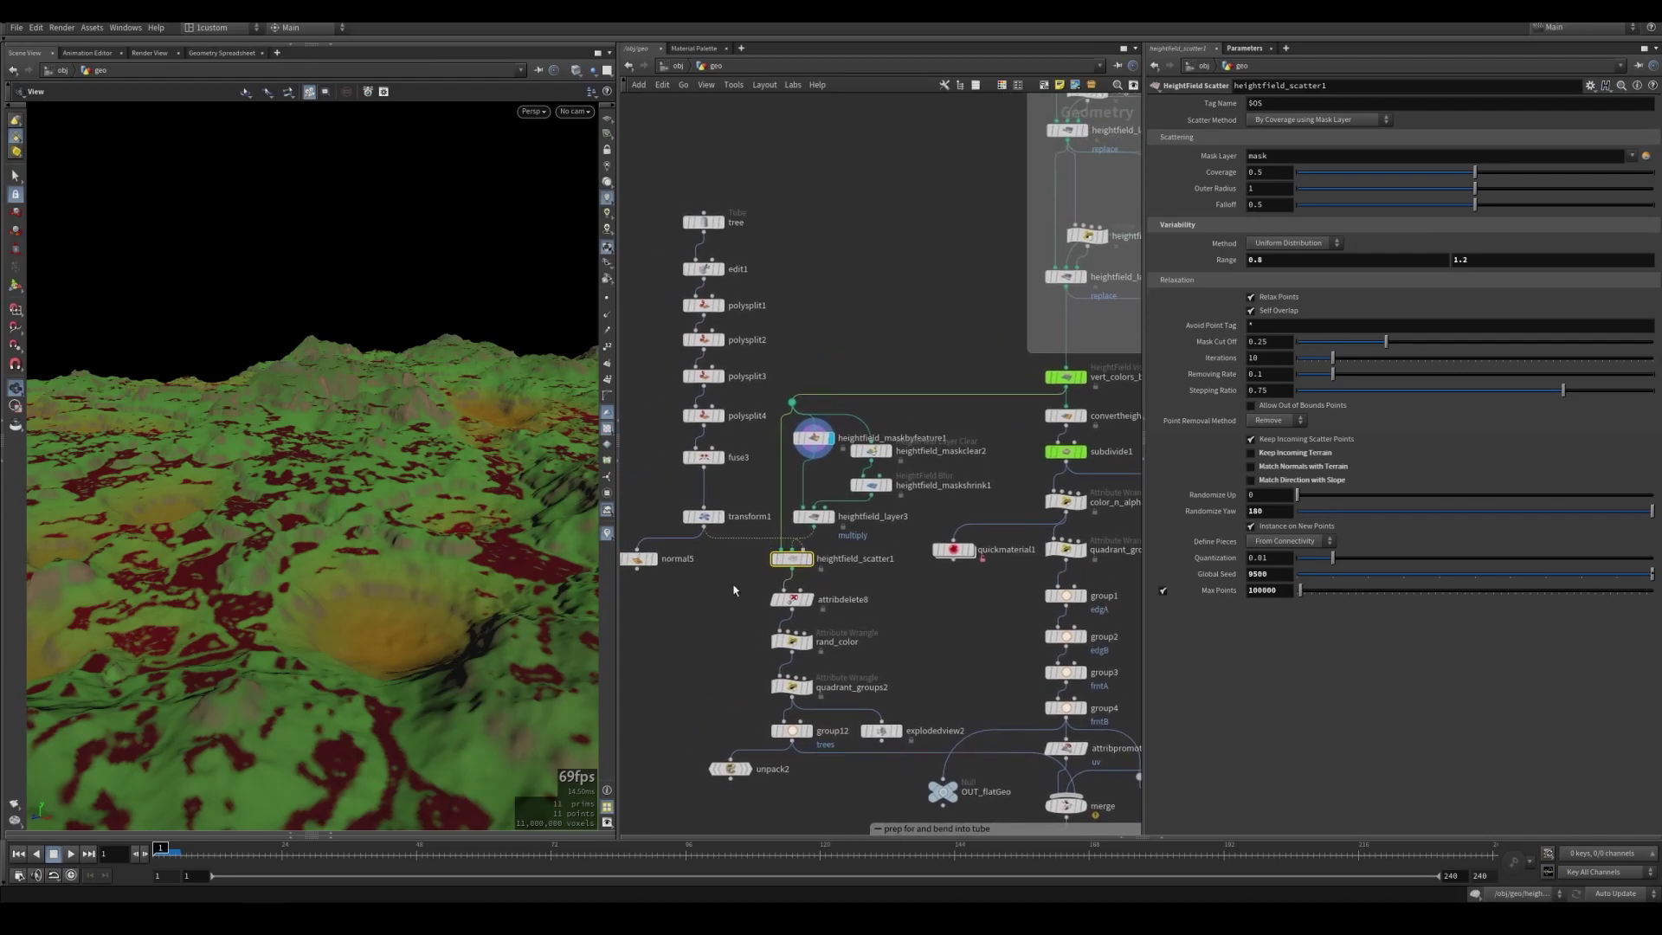
click(725, 230)
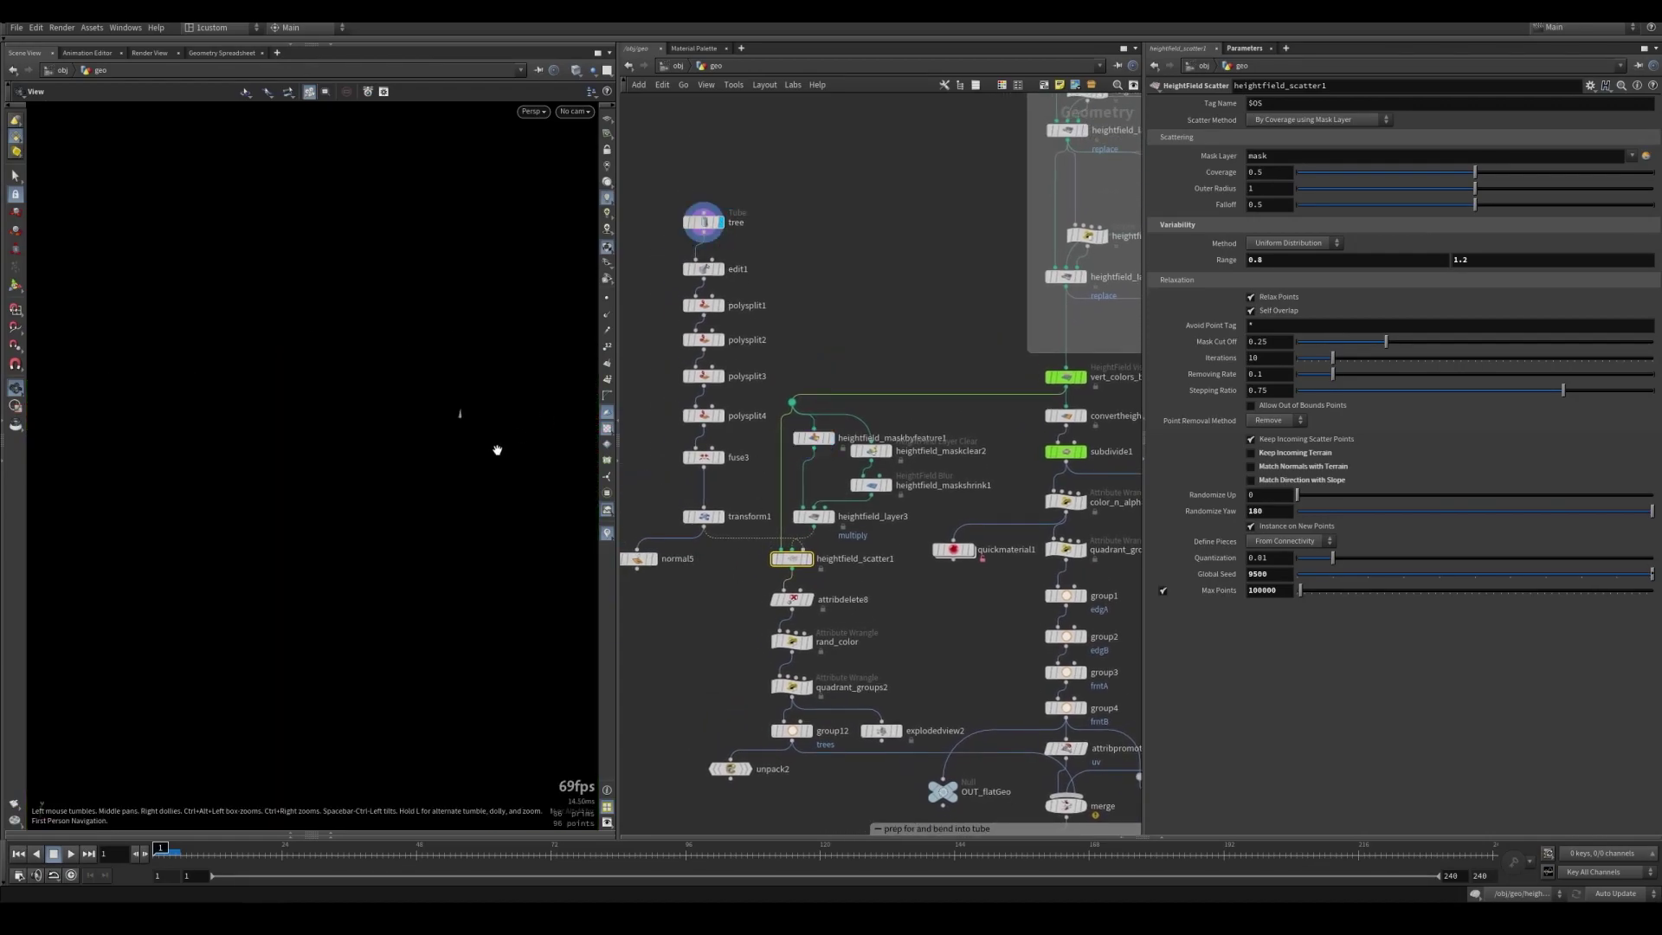
right_drag(491, 448, 1275, 336)
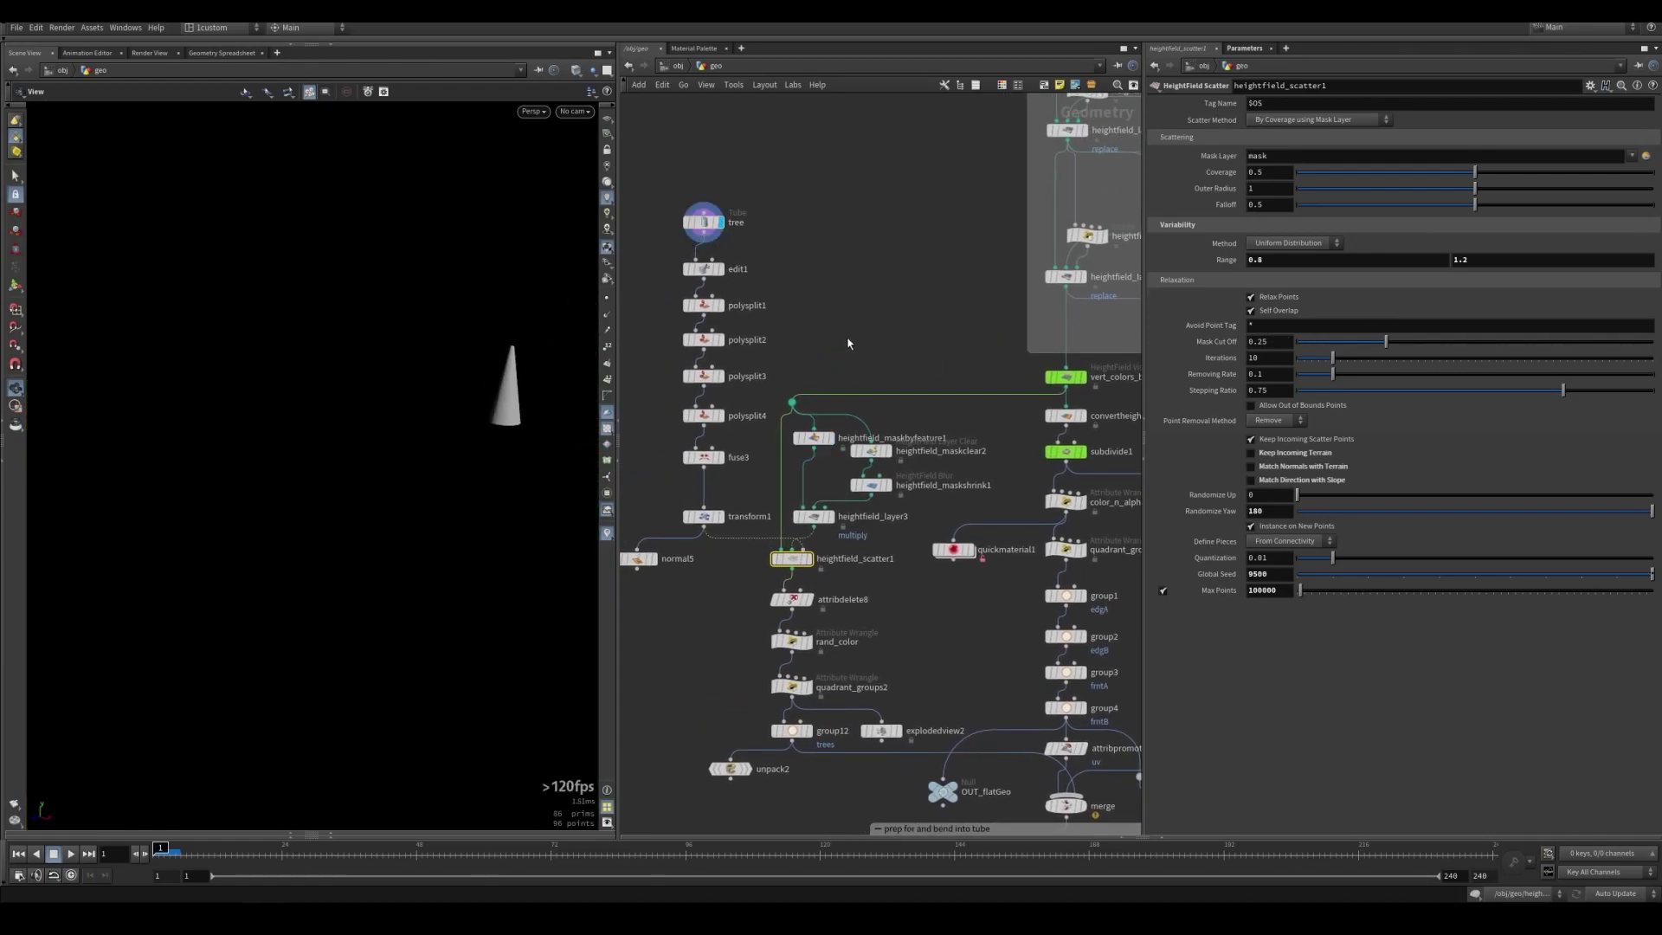
click(719, 457)
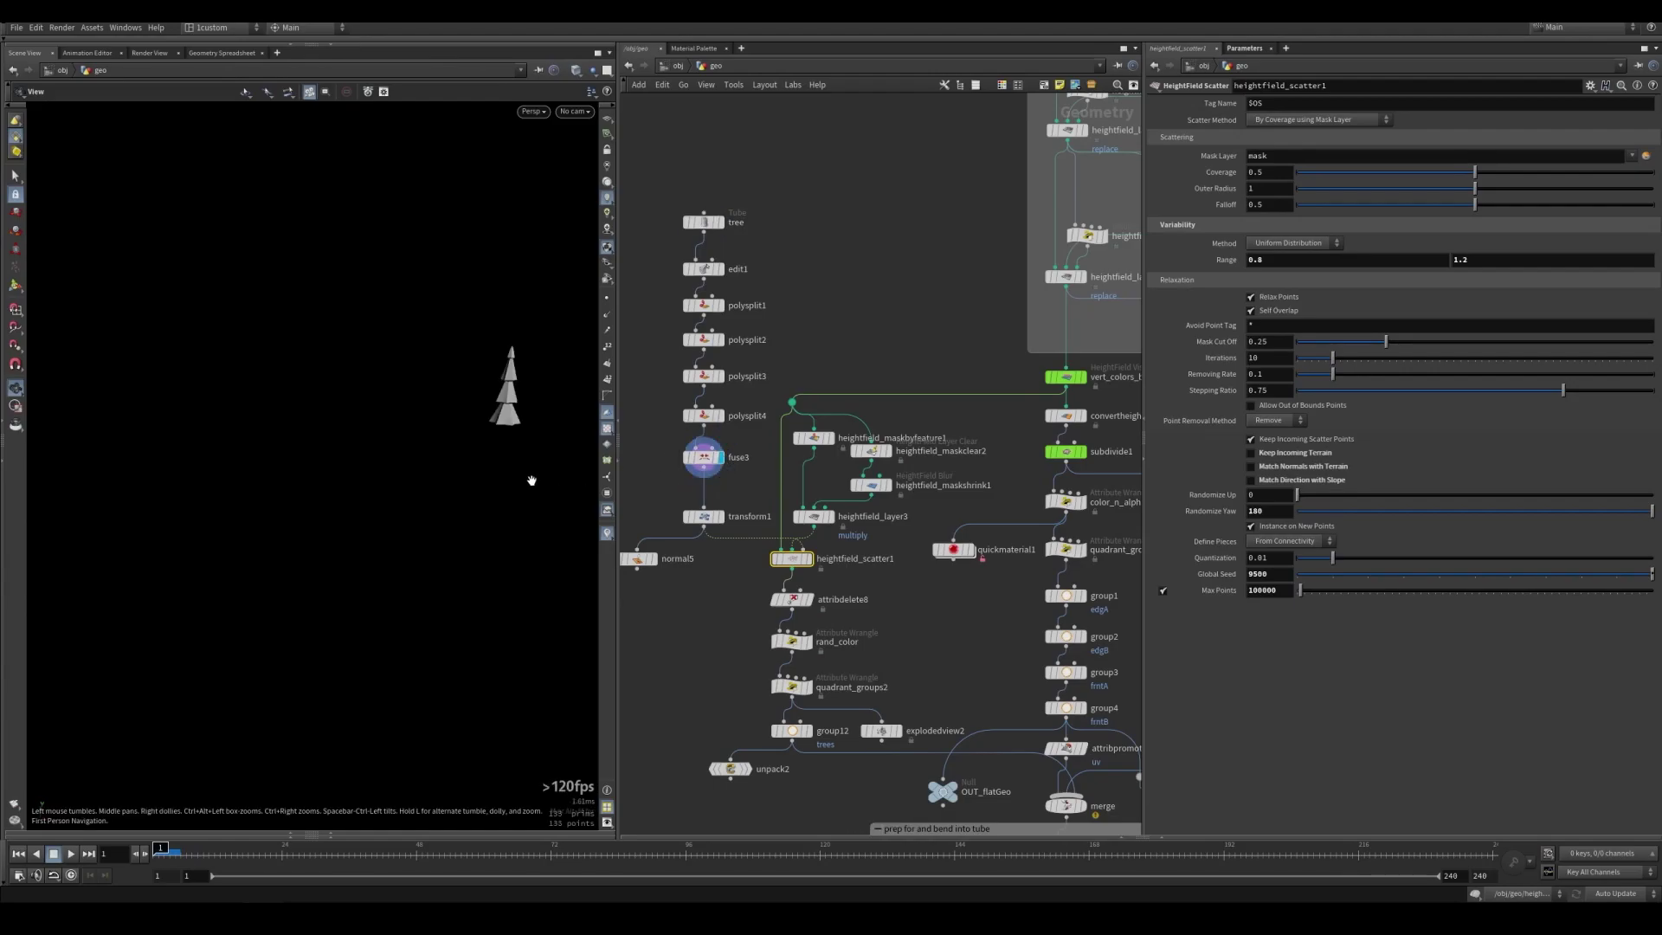
Display the quadrant_groups2 wrangle, review its code and inspect the scattered tree points
middle_drag(737, 687, 708, 608)
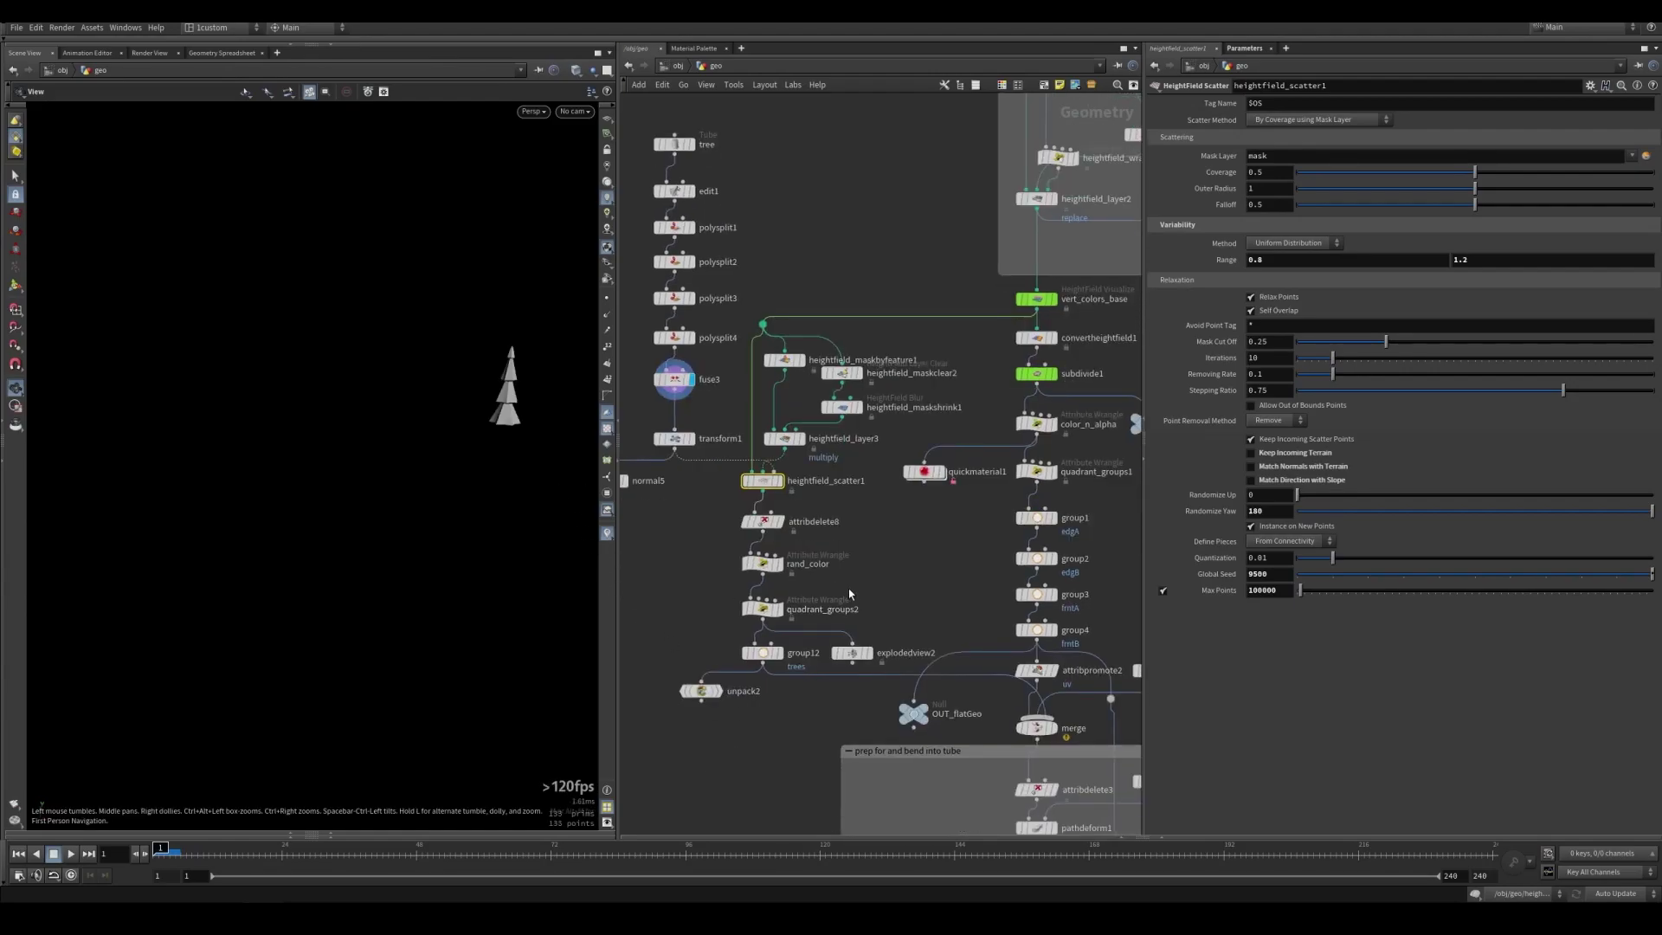
middle_drag(921, 595, 845, 520)
click(711, 534)
click(689, 538)
drag(460, 428, 542, 579)
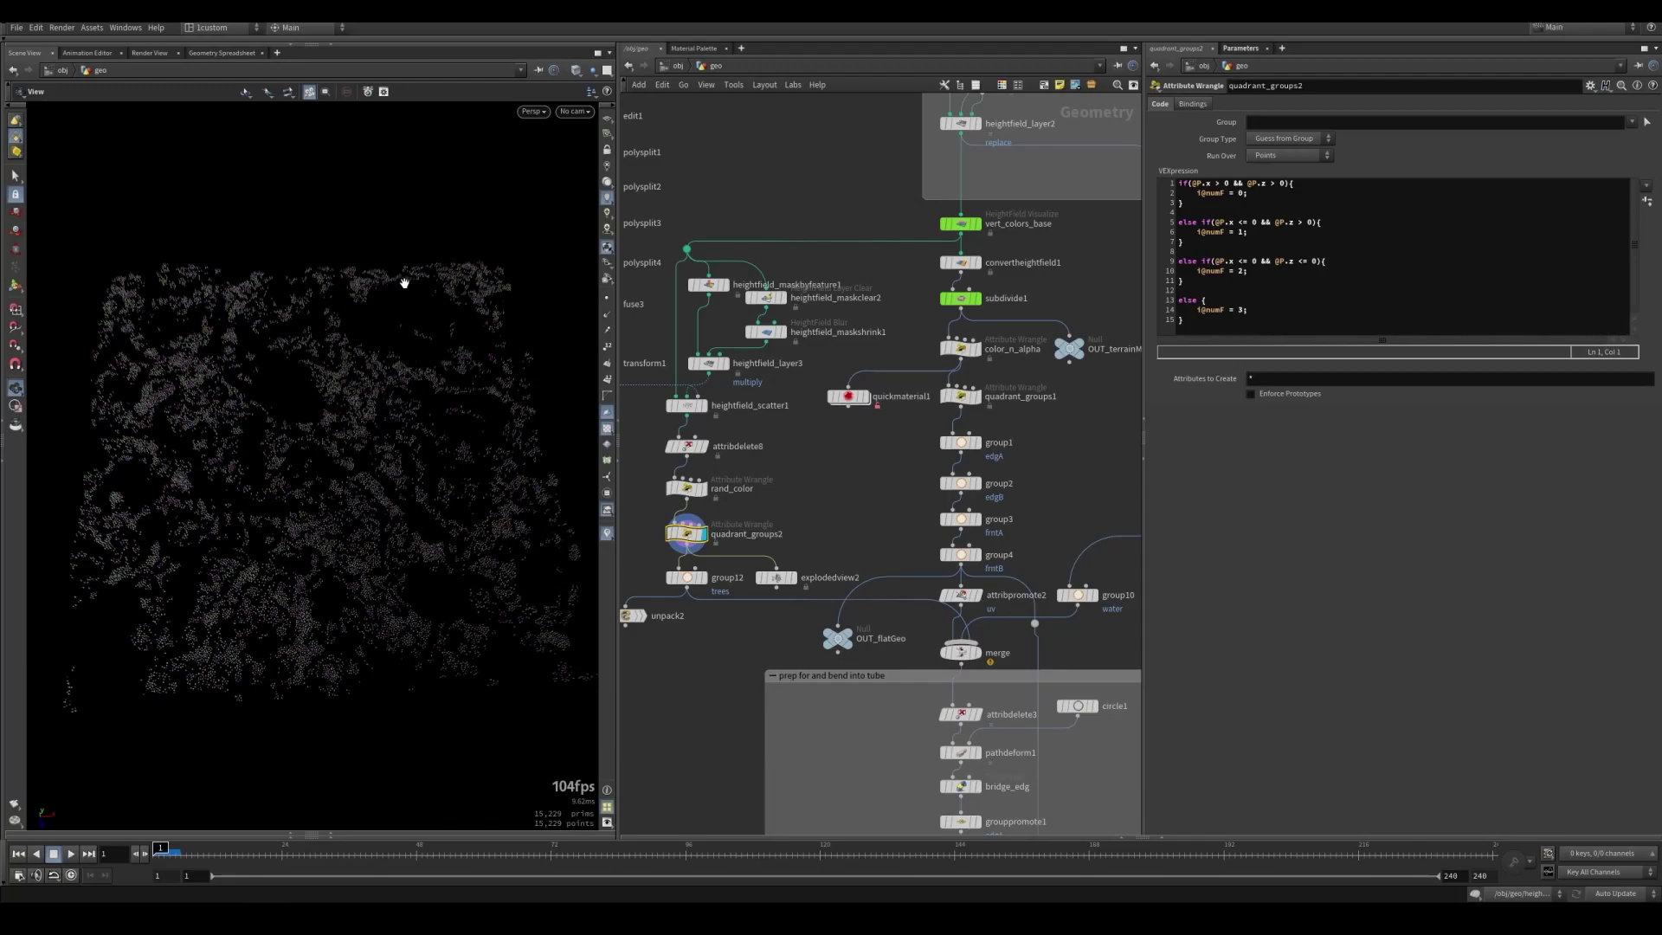
Locate the water surface network box, display its final node and inspect the resulting water patches
middle_drag(857, 539, 777, 255)
scroll(777, 255, down, 3)
scroll(678, 451, down, 4)
middle_drag(677, 451, 716, 344)
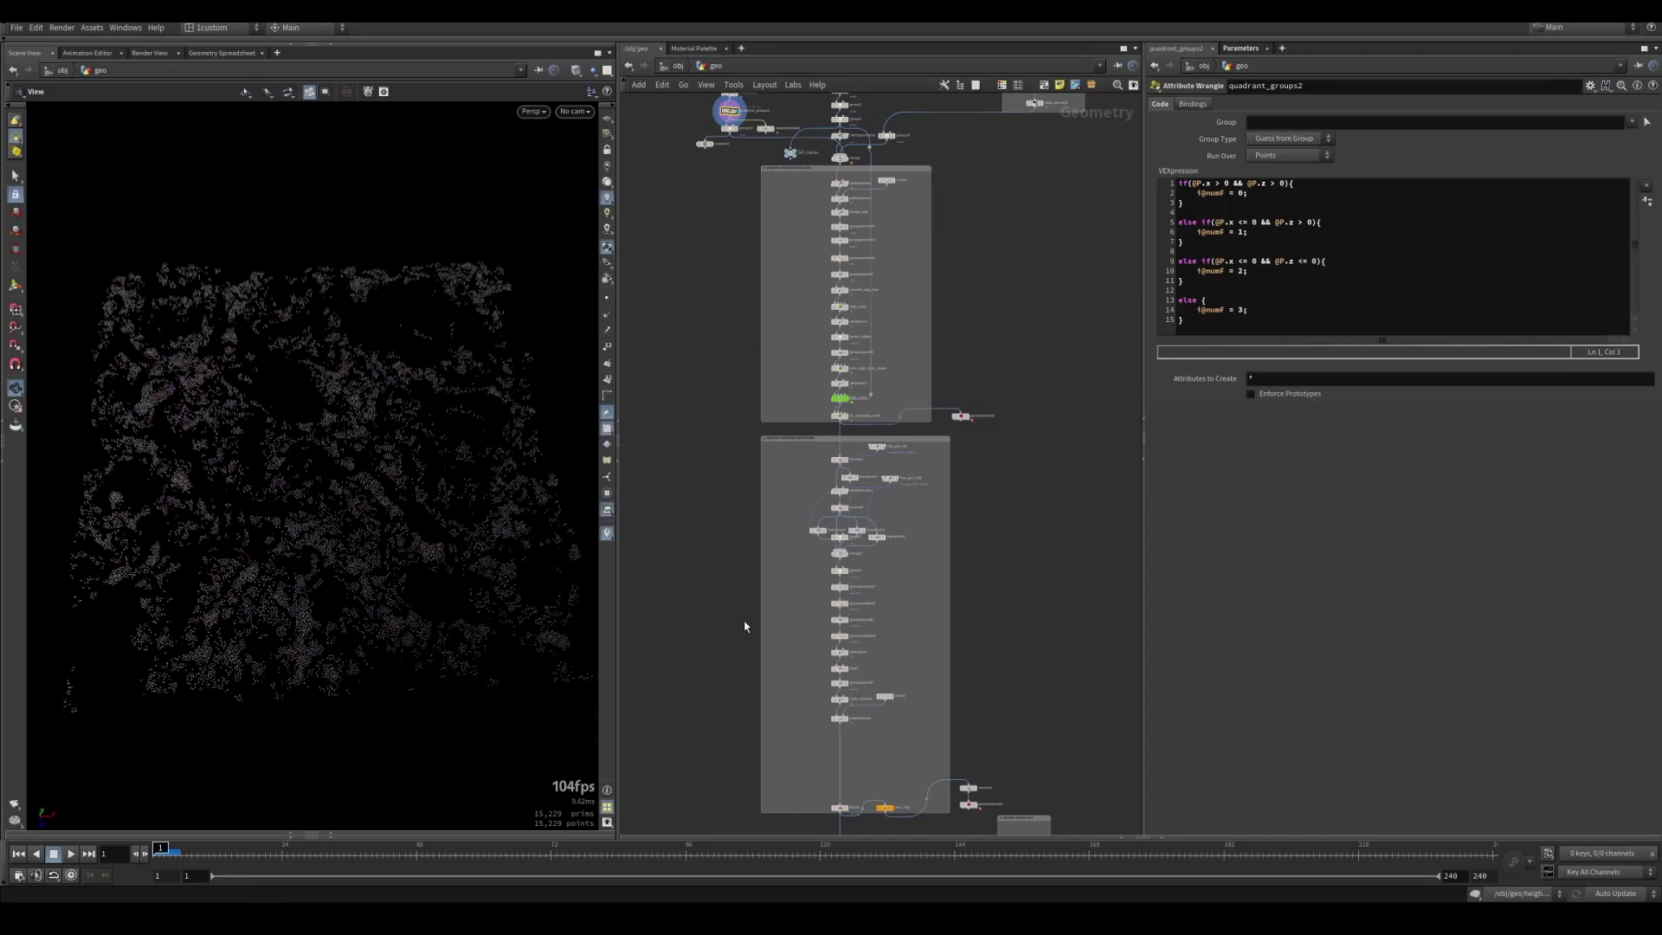
drag(256, 545, 616, 484)
middle_drag(712, 293, 630, 664)
scroll(835, 497, up, 5)
middle_drag(958, 508, 855, 697)
scroll(1030, 515, down, 3)
middle_drag(1017, 485, 1004, 542)
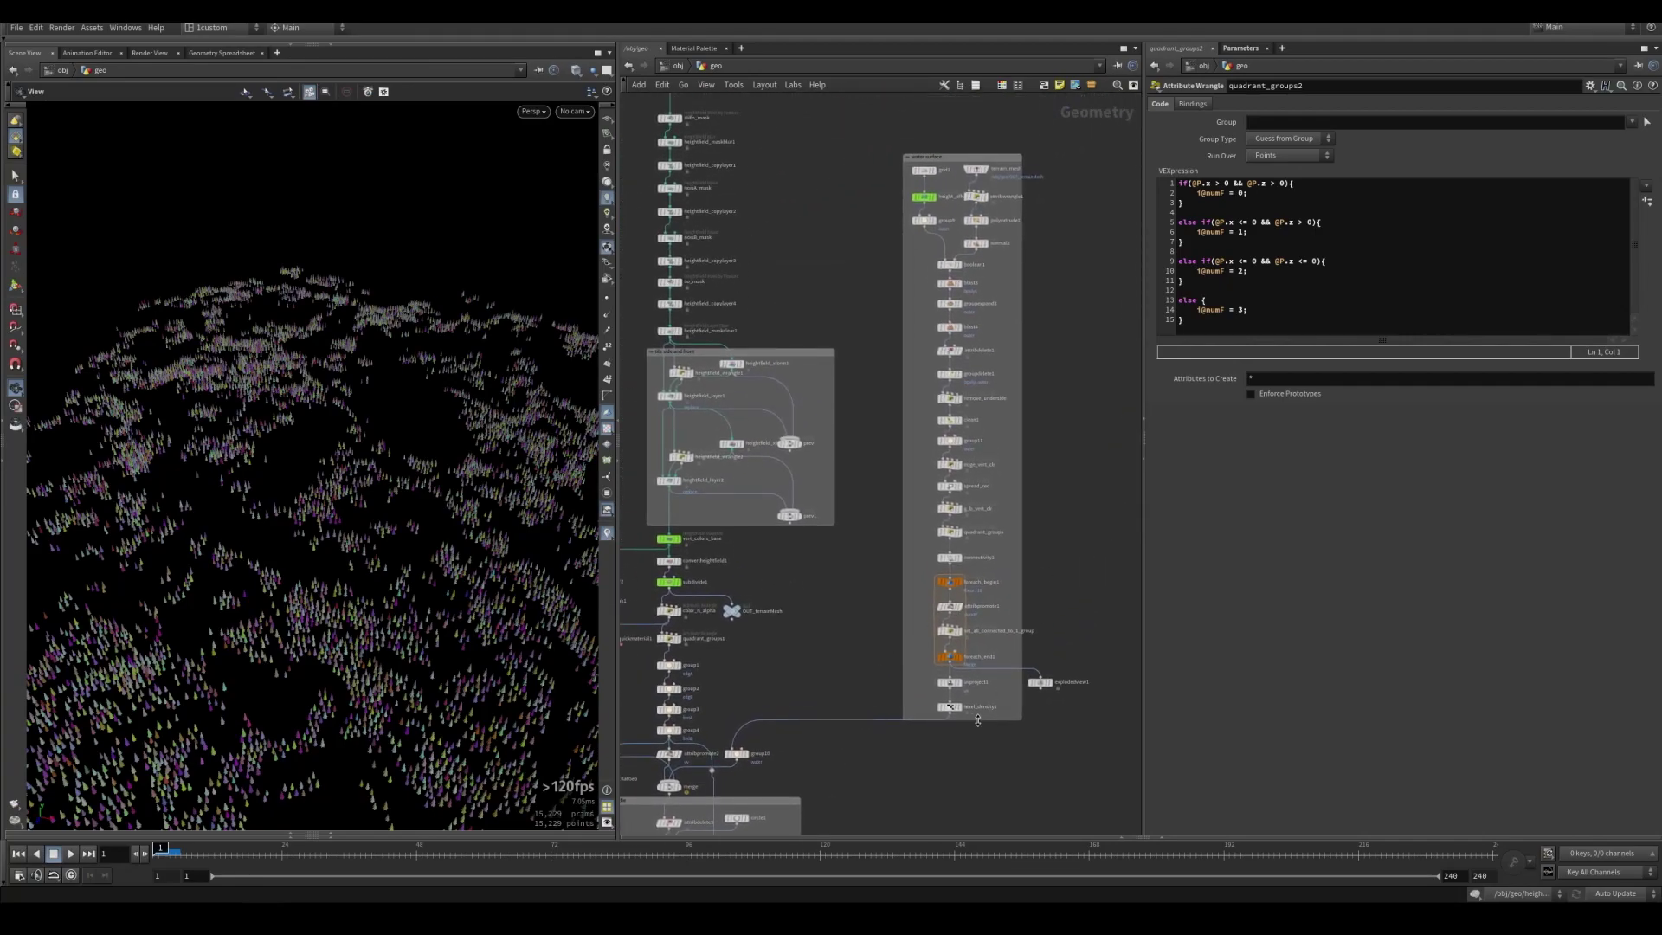
click(956, 707)
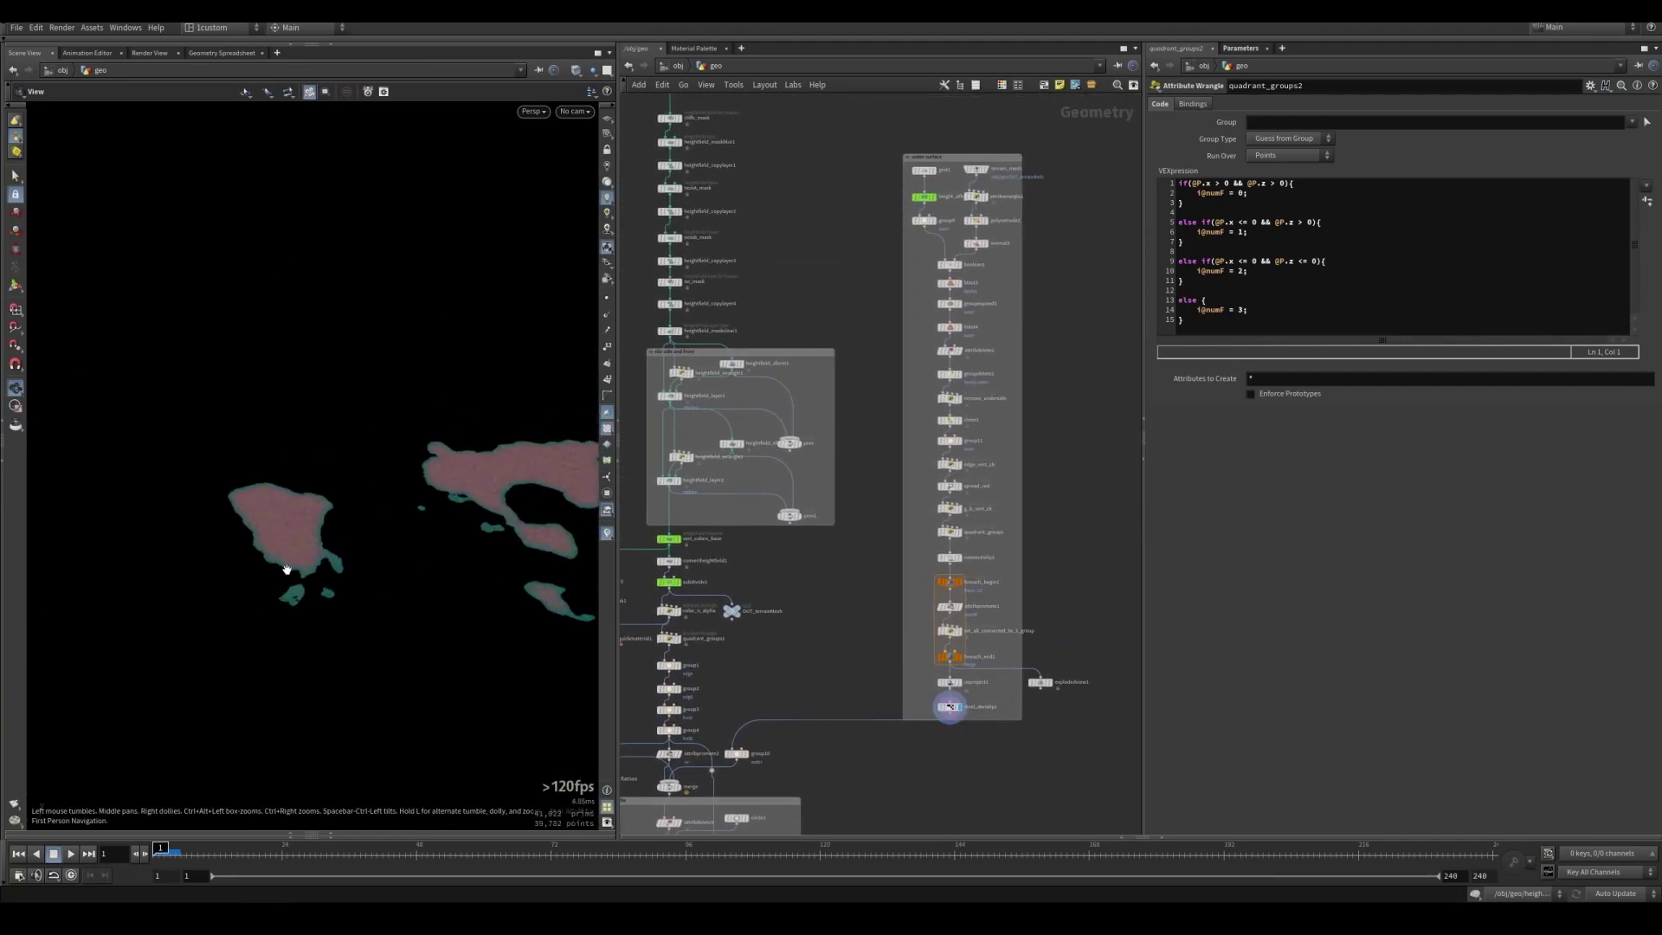
scroll(288, 568, up, 3)
middle_drag(302, 442, 295, 572)
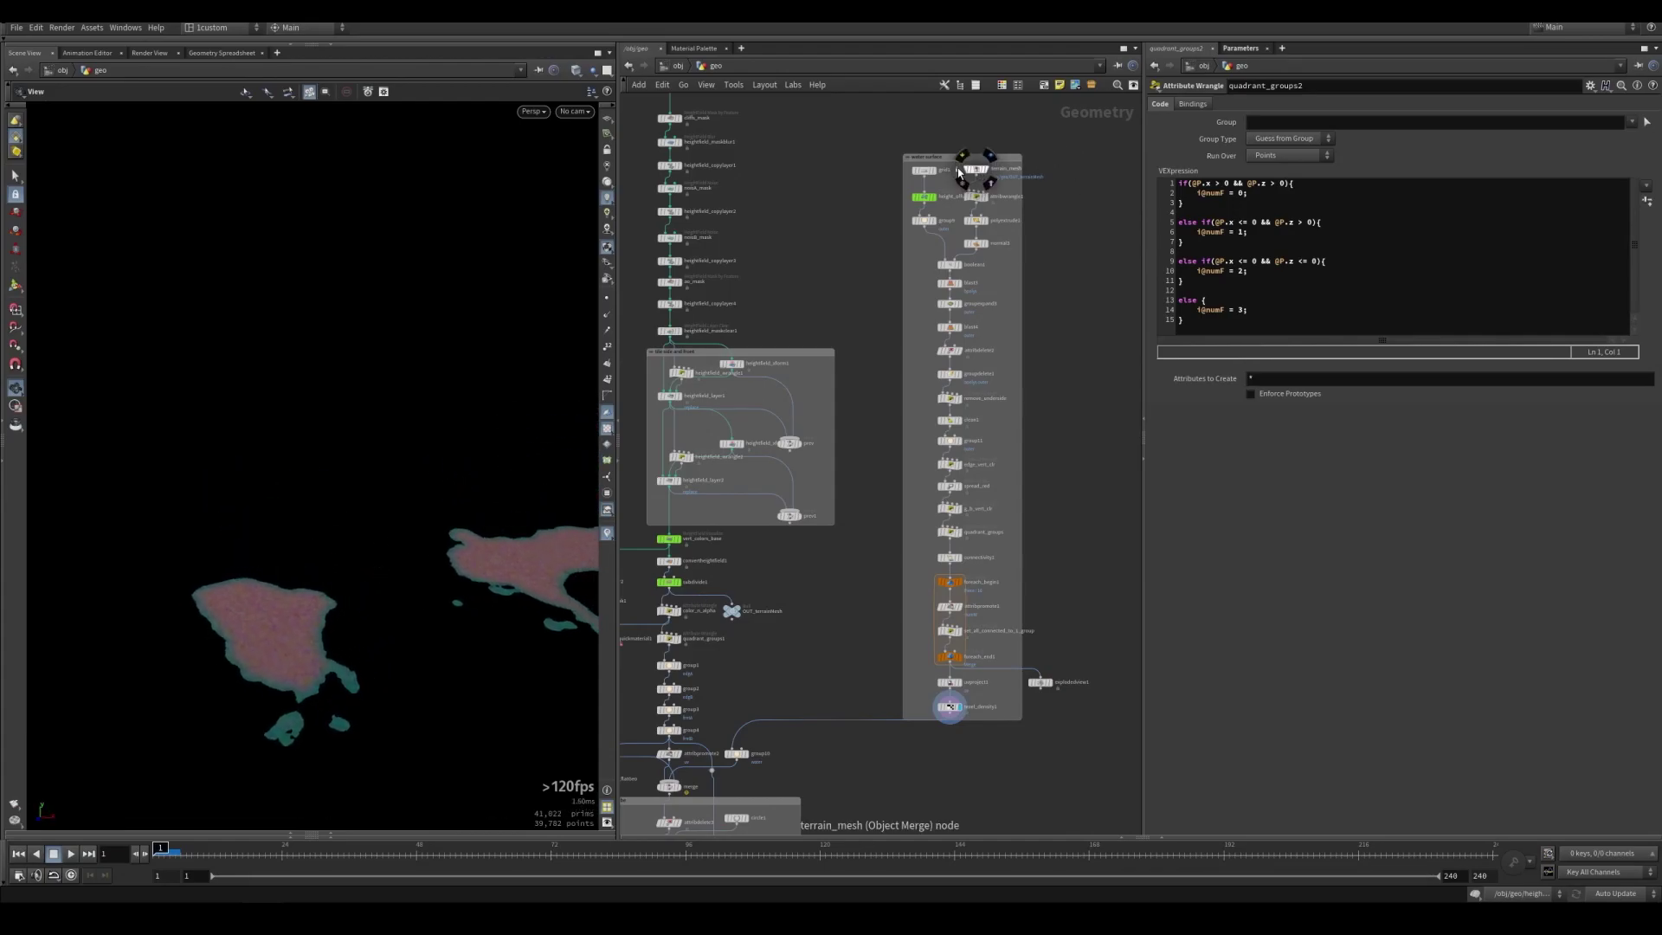
Display grid1 in the water surface network and the ao_mask node of the terrain chain in turn
click(931, 170)
drag(502, 412, 286, 493)
click(679, 282)
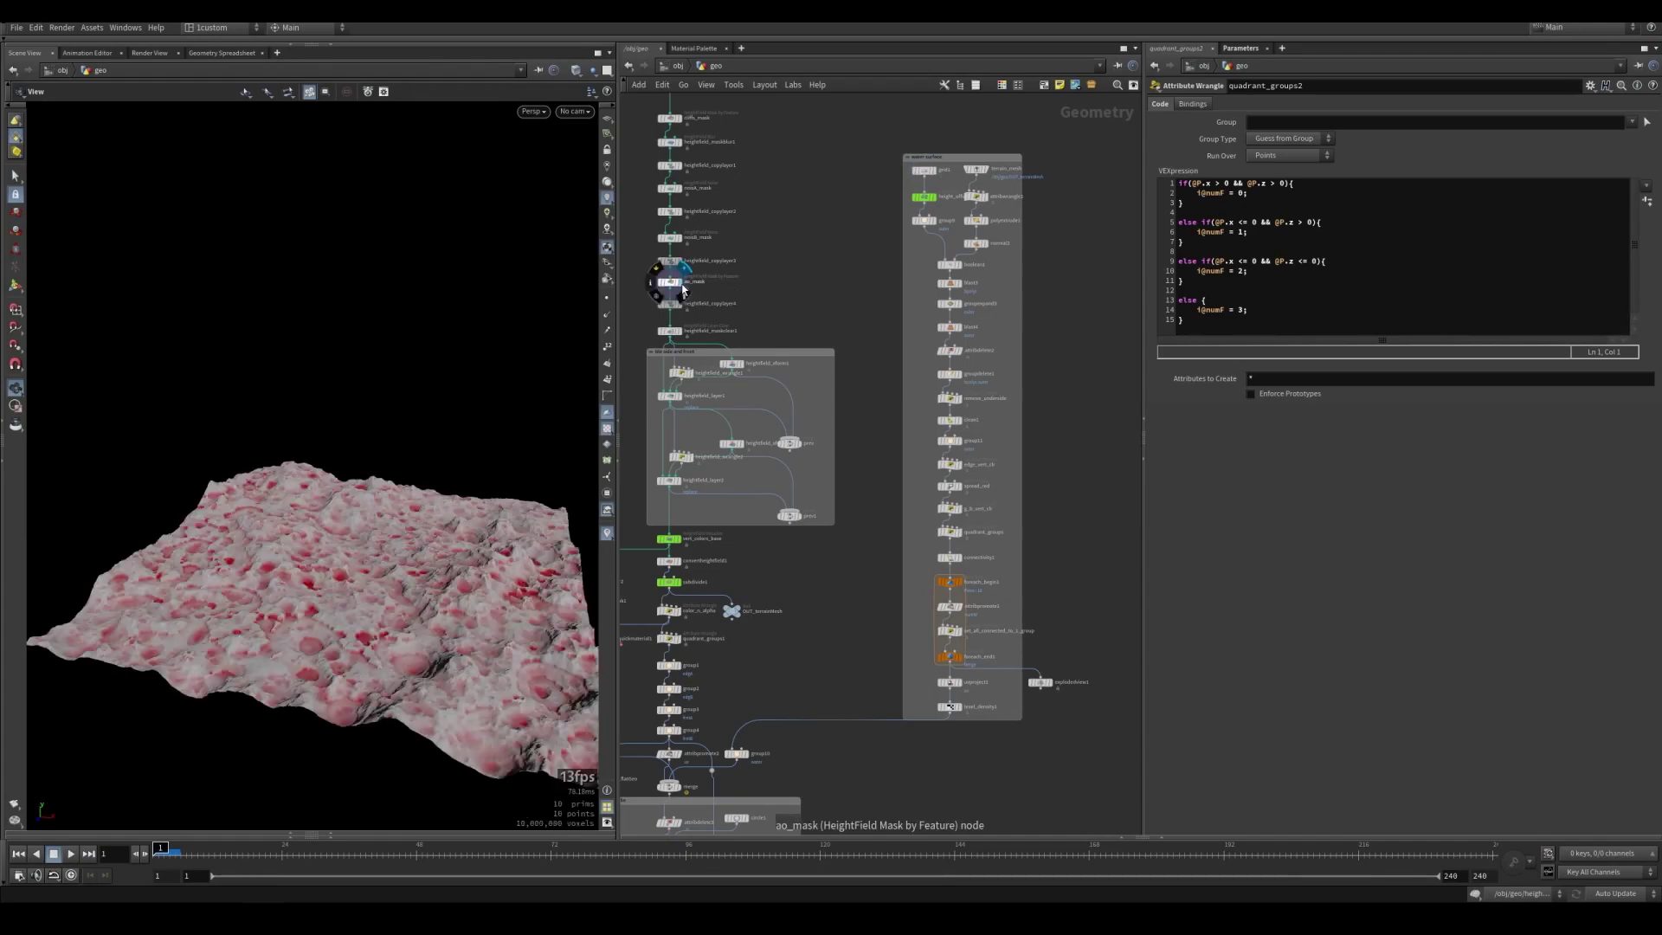
Review the node chain of the water surface network and show the boolean1 parameters
scroll(970, 334, up, 3)
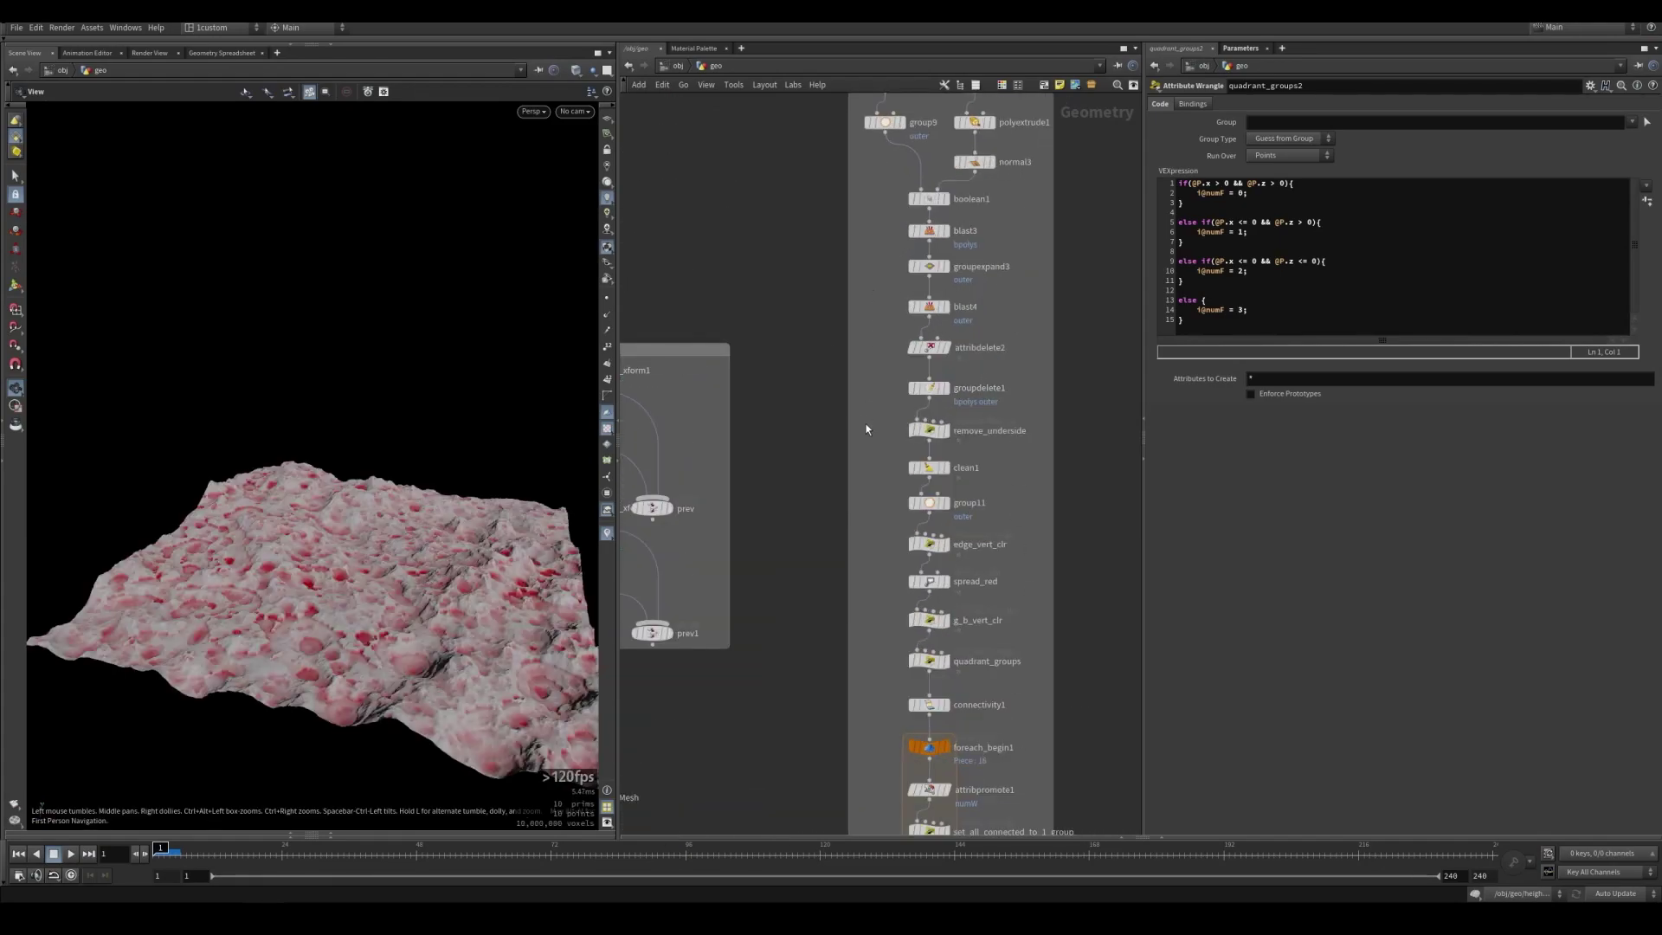
middle_drag(865, 423, 855, 309)
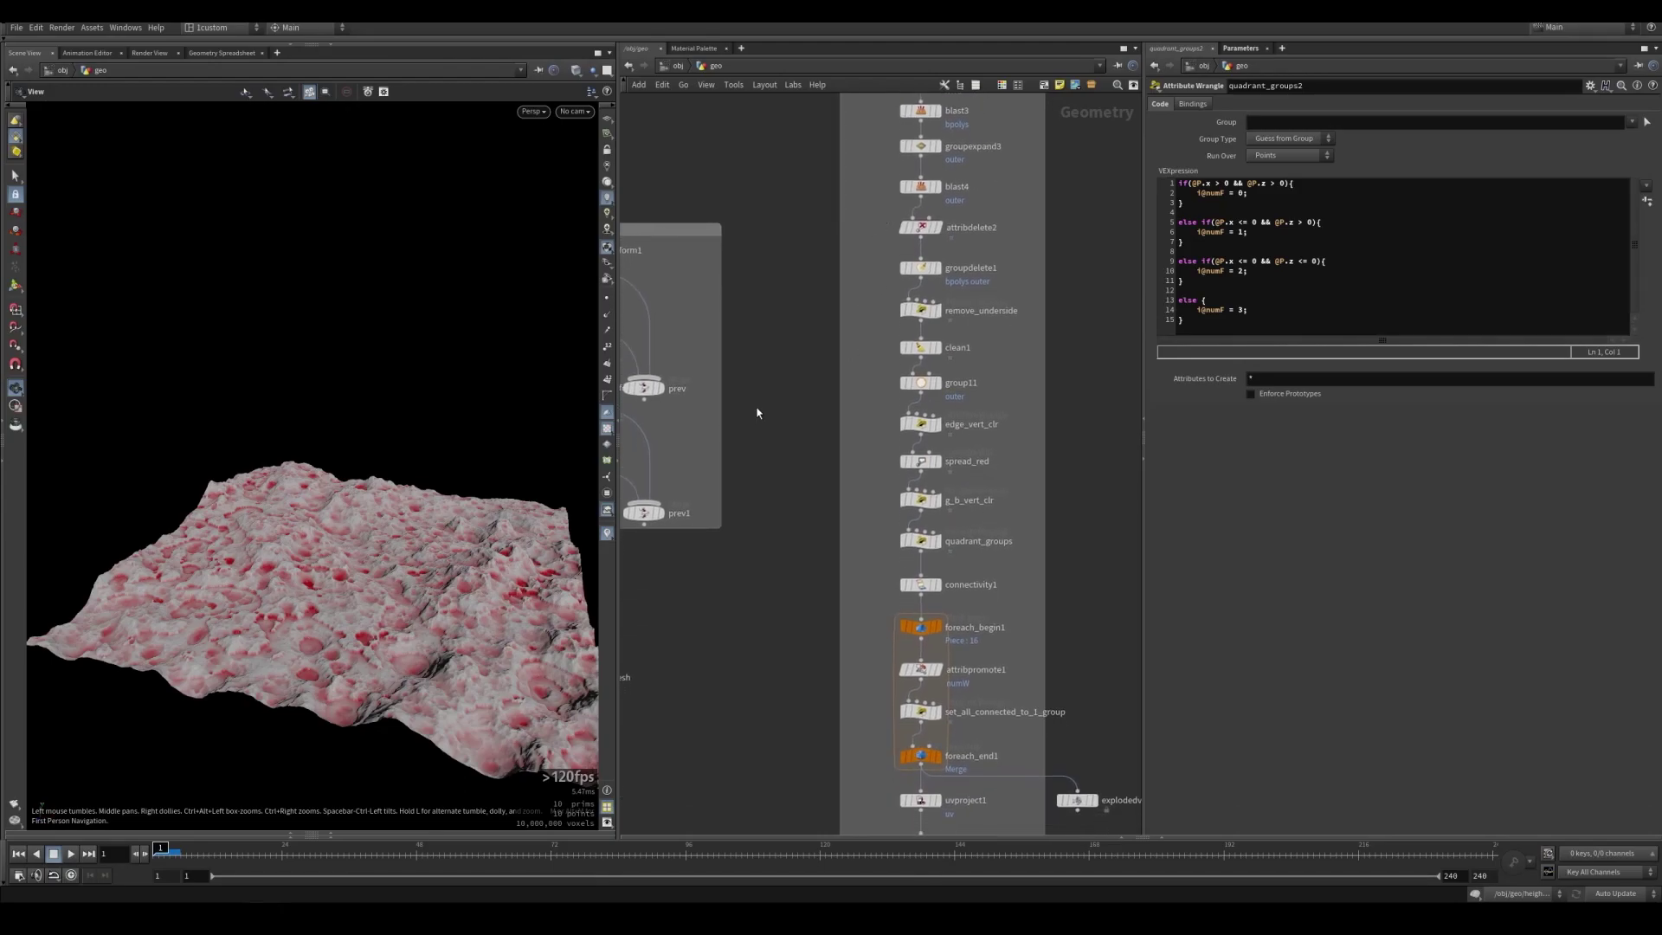
middle_drag(996, 634, 1005, 473)
middle_drag(1023, 318, 1019, 569)
middle_drag(1012, 310, 1006, 478)
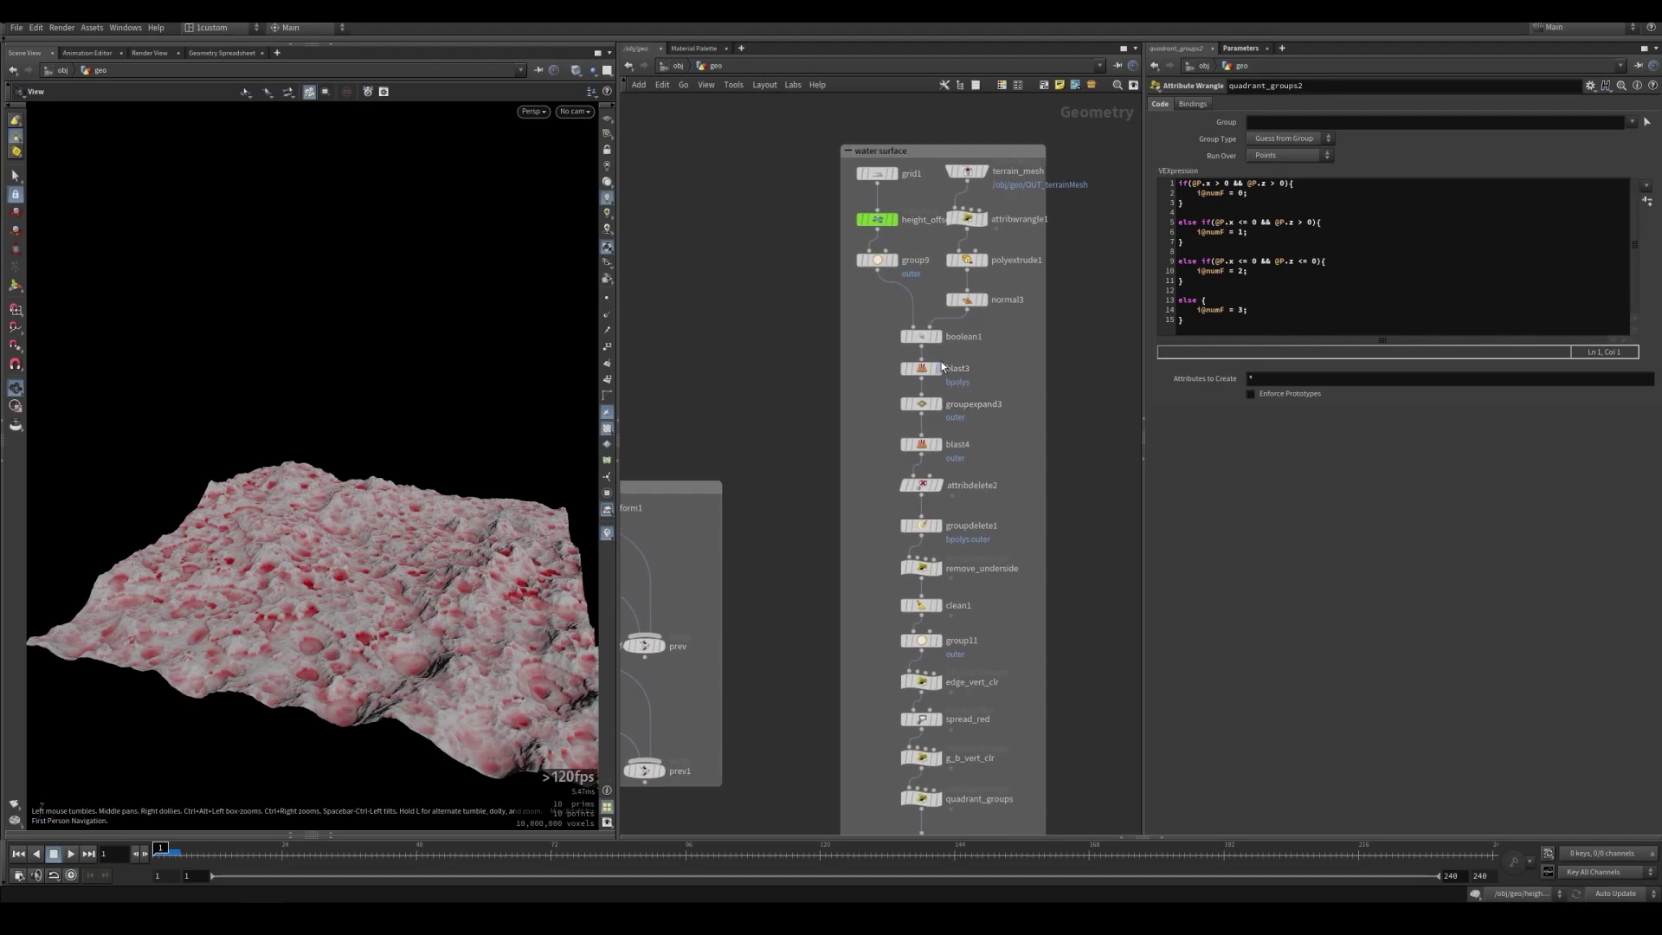
click(921, 336)
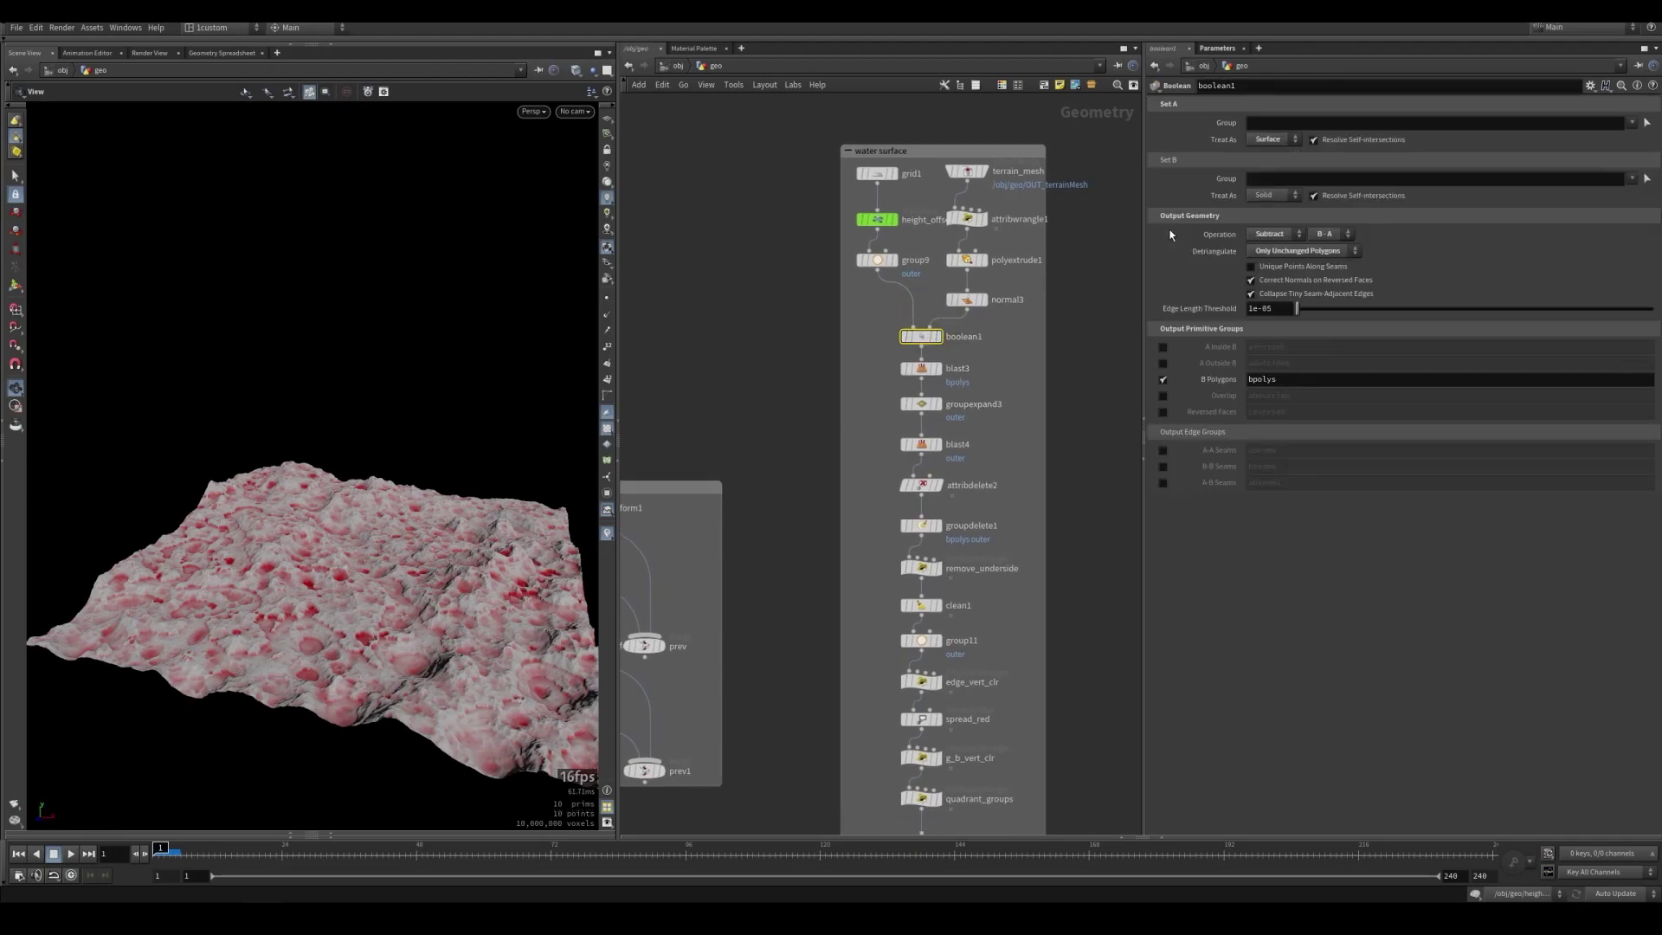
Display terrain_mesh, group9 and boolean1 in turn to compare the boolean's inputs with its result
mouse_move(981, 178)
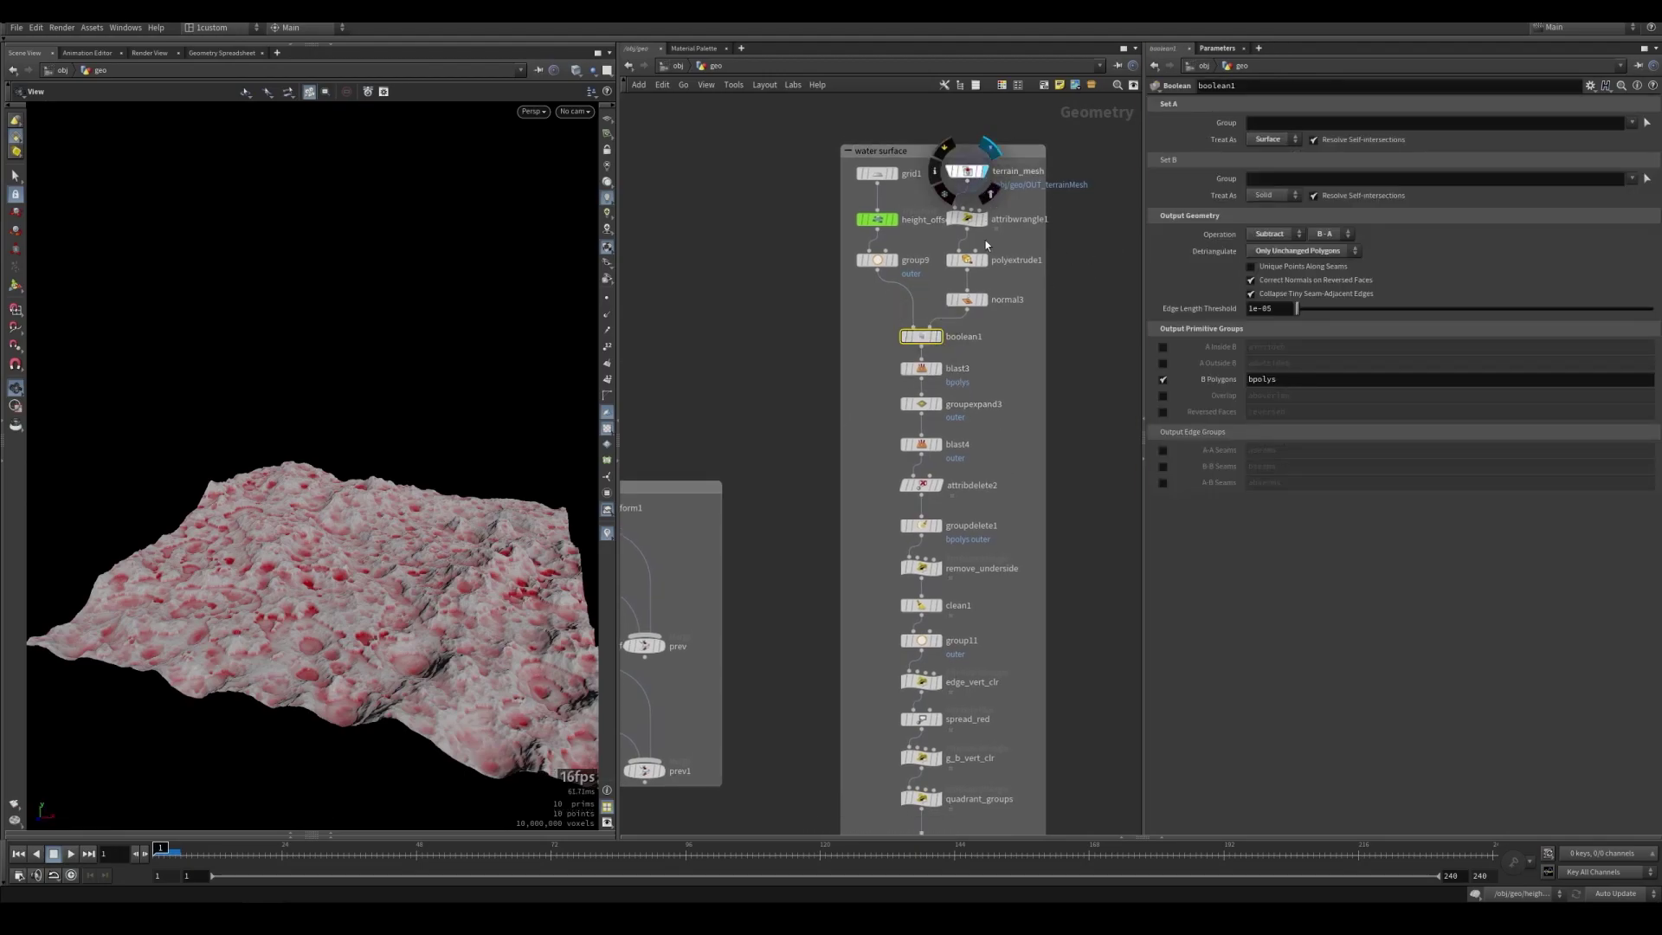
click(893, 260)
mouse_move(944, 349)
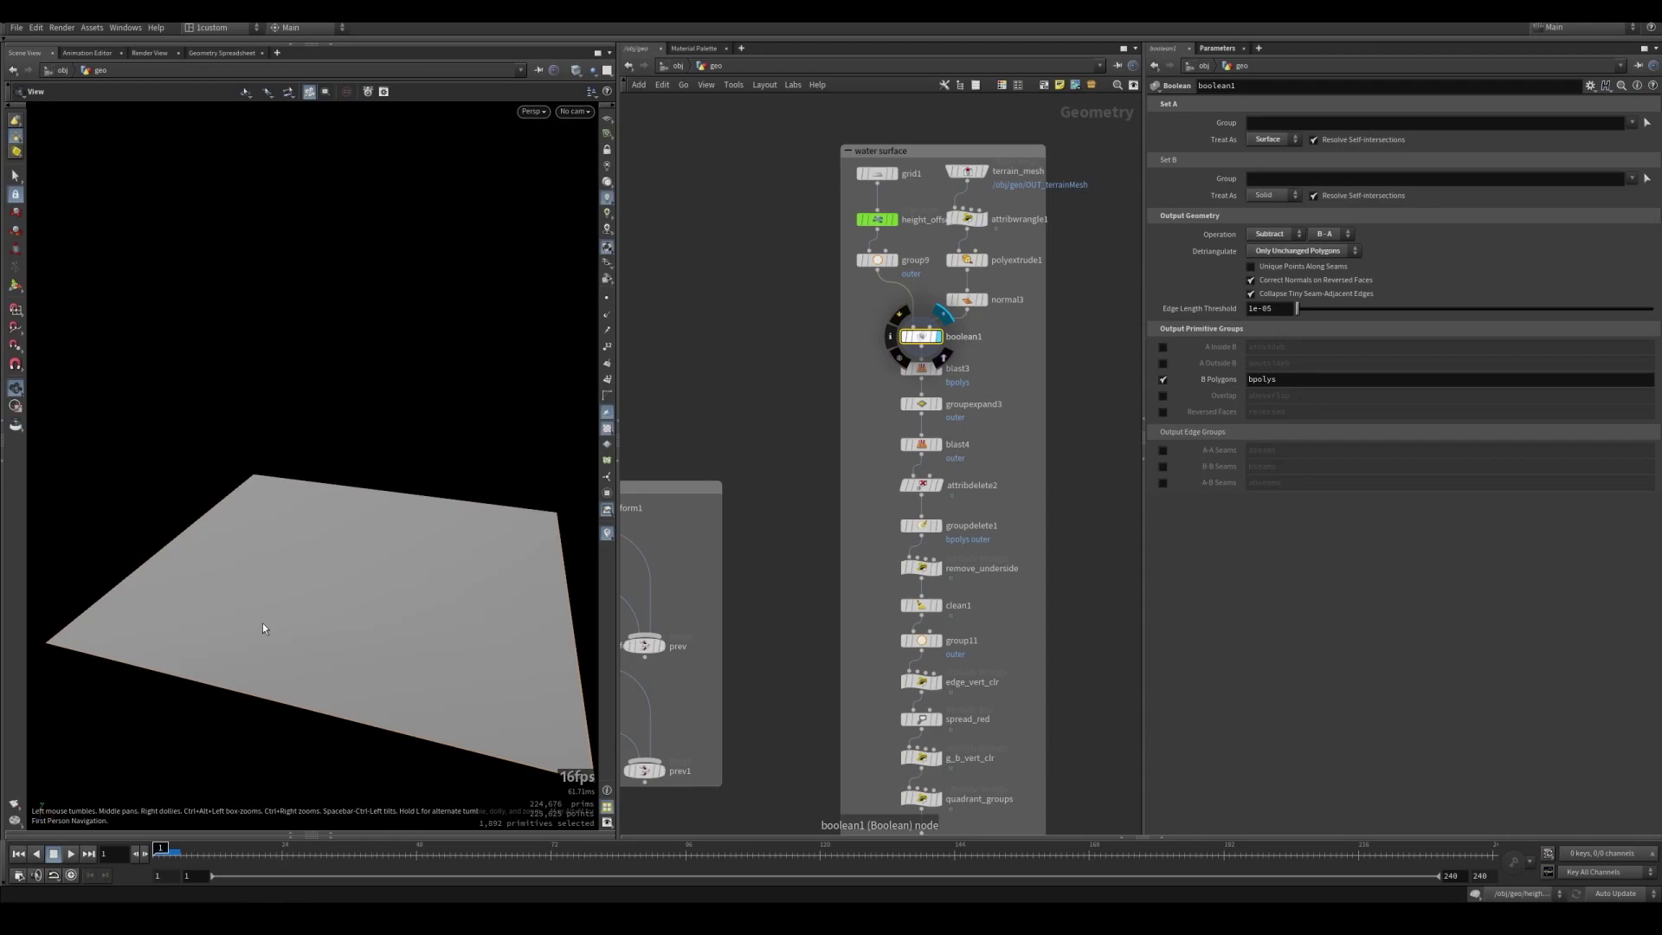
Display the boolean1 result, follow the water surface chain down and display foreach_end1 to inspect the coloured water patches
key(r)
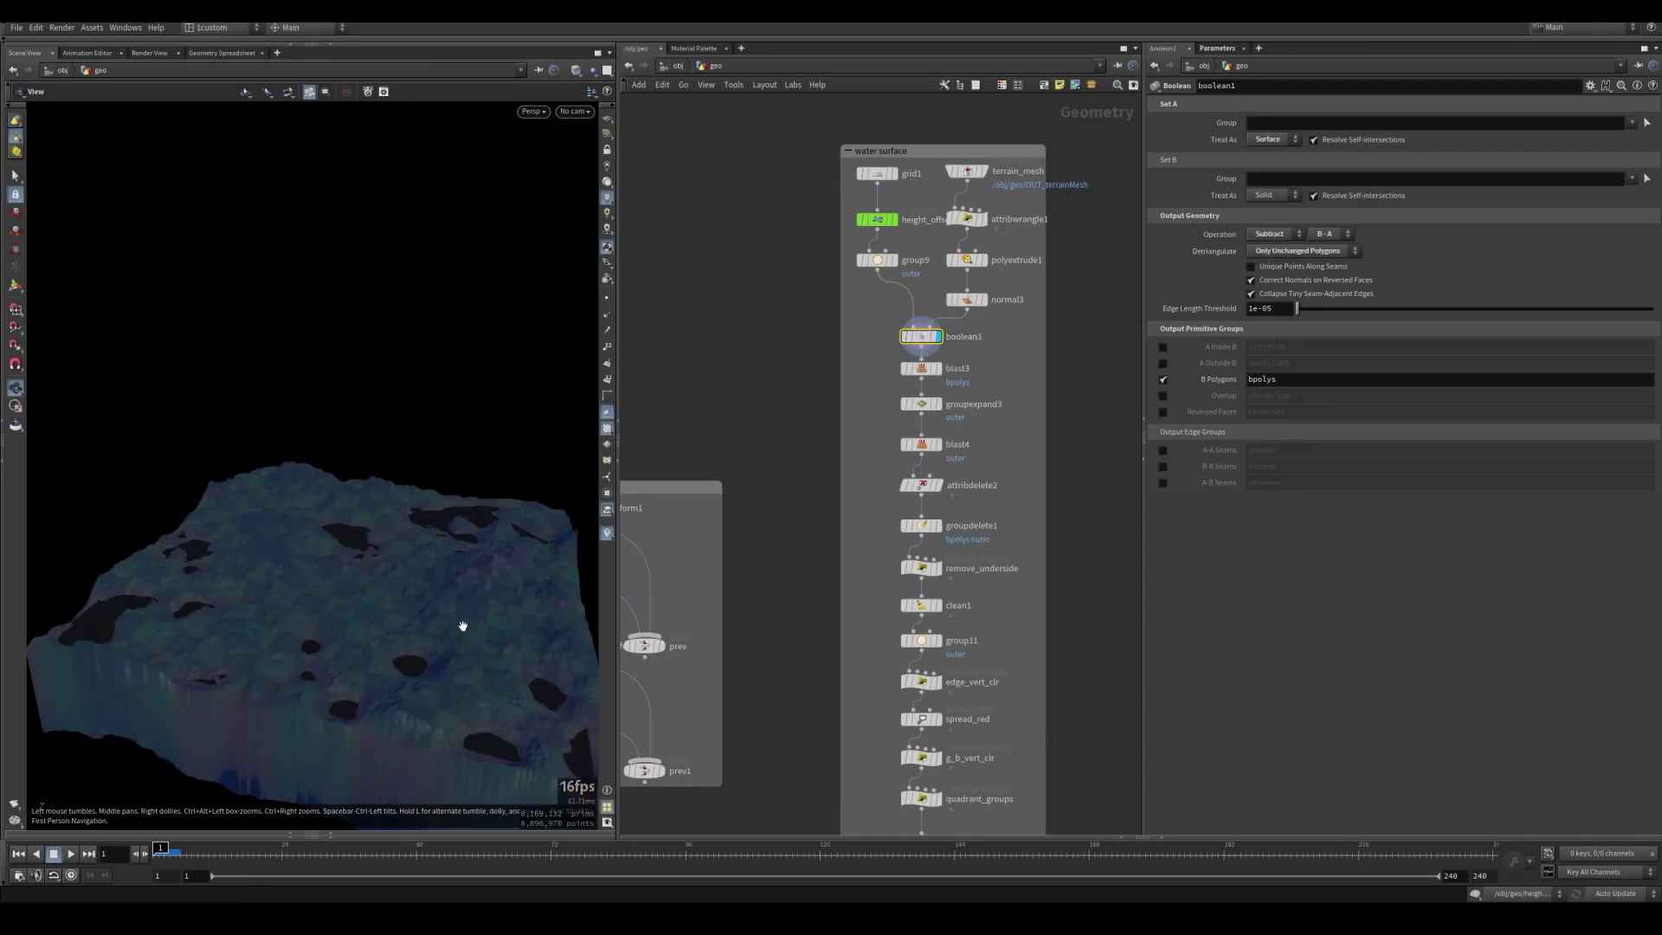
middle_drag(840, 637, 839, 522)
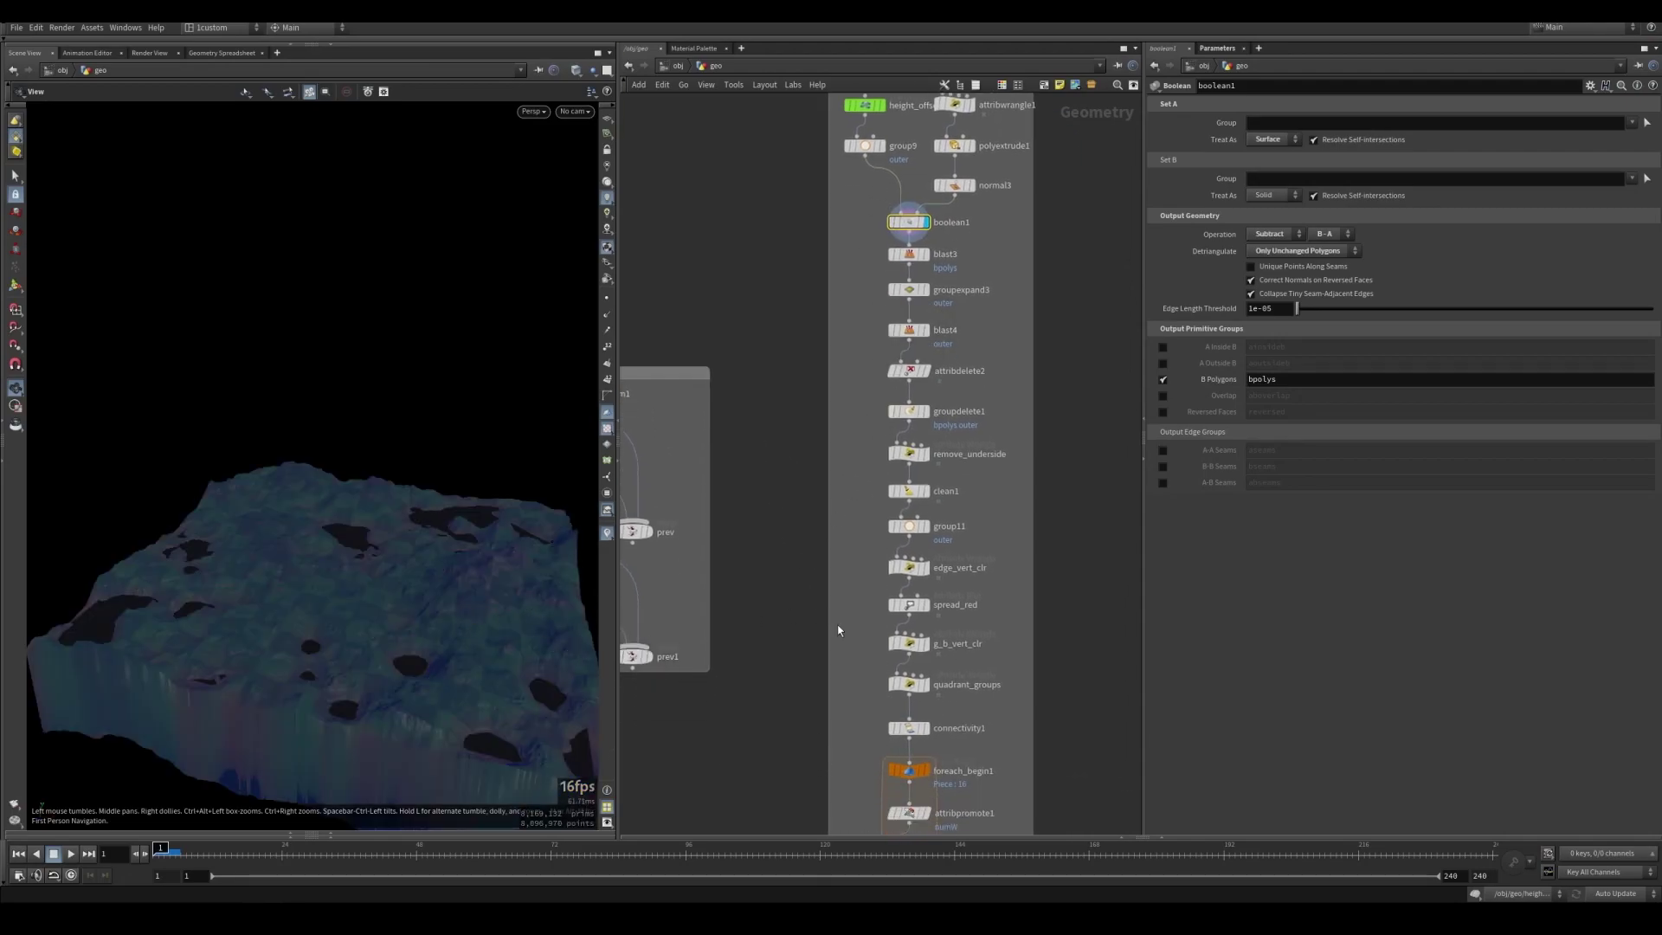
middle_drag(839, 631, 851, 352)
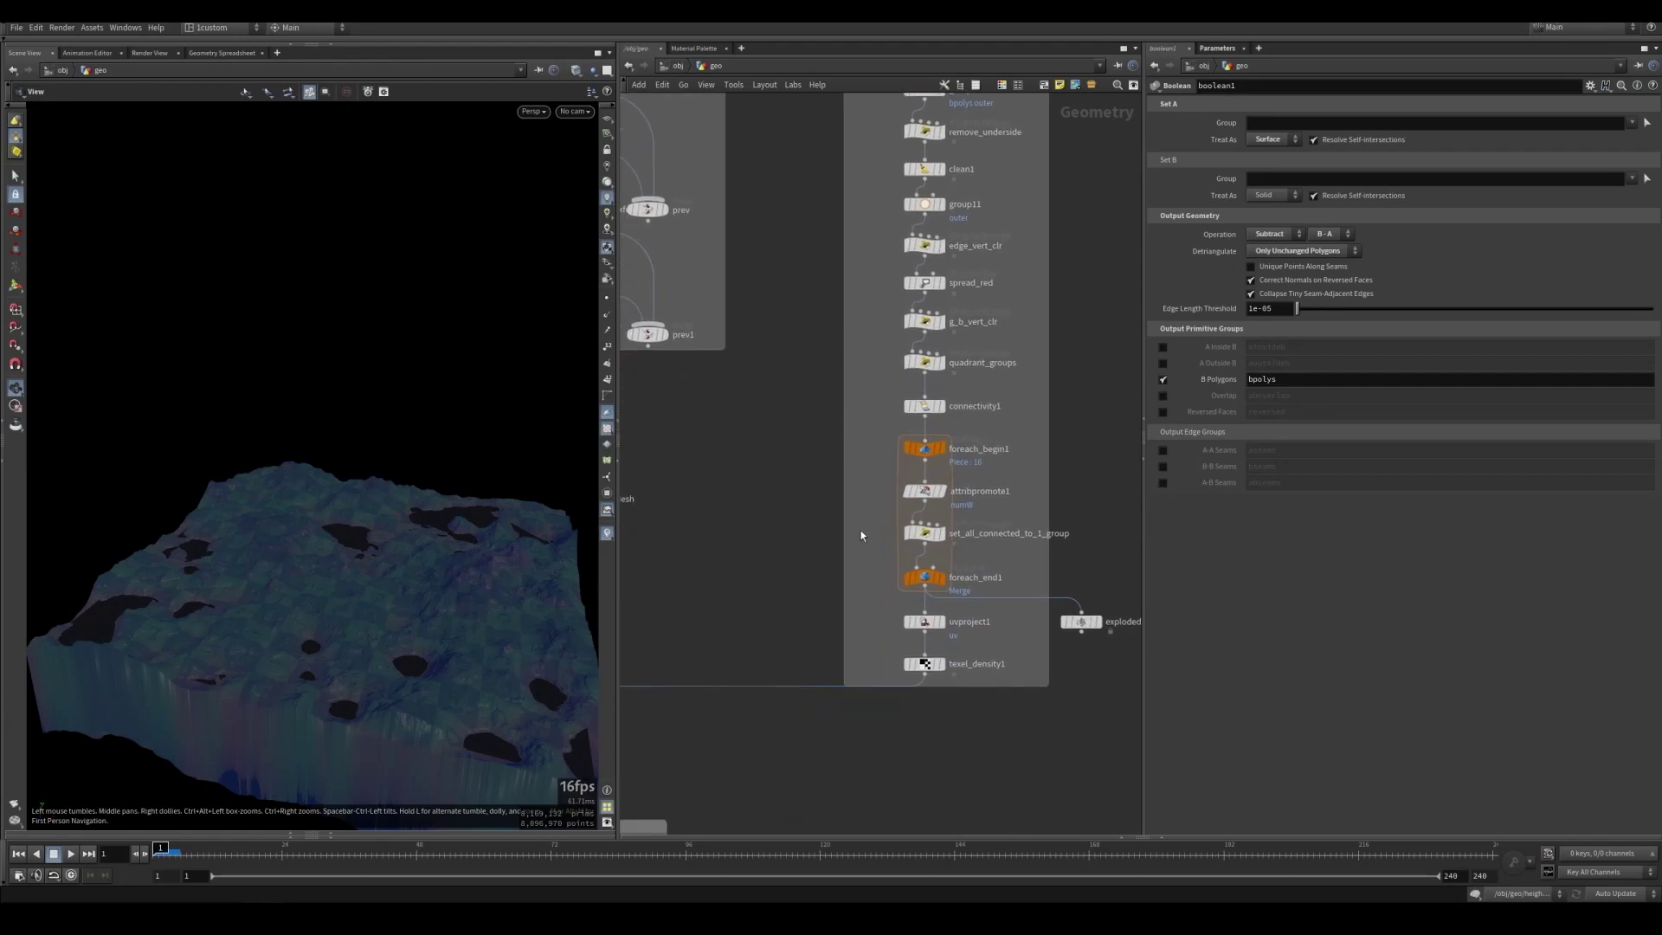
mouse_move(923, 537)
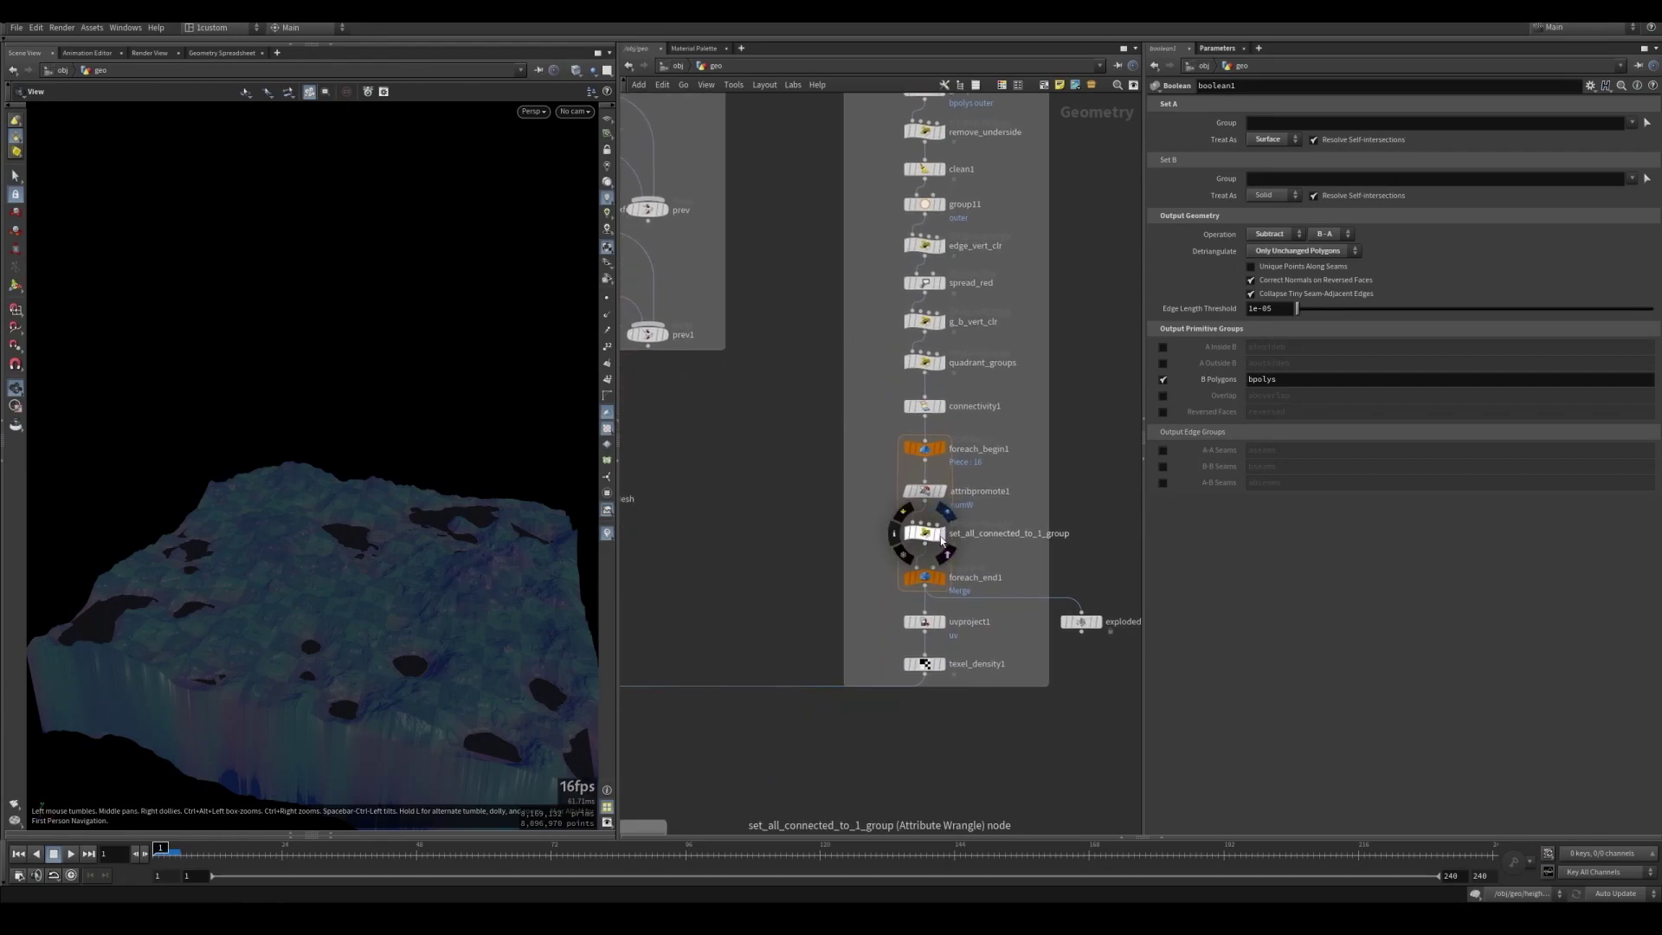
click(943, 577)
drag(373, 625, 386, 605)
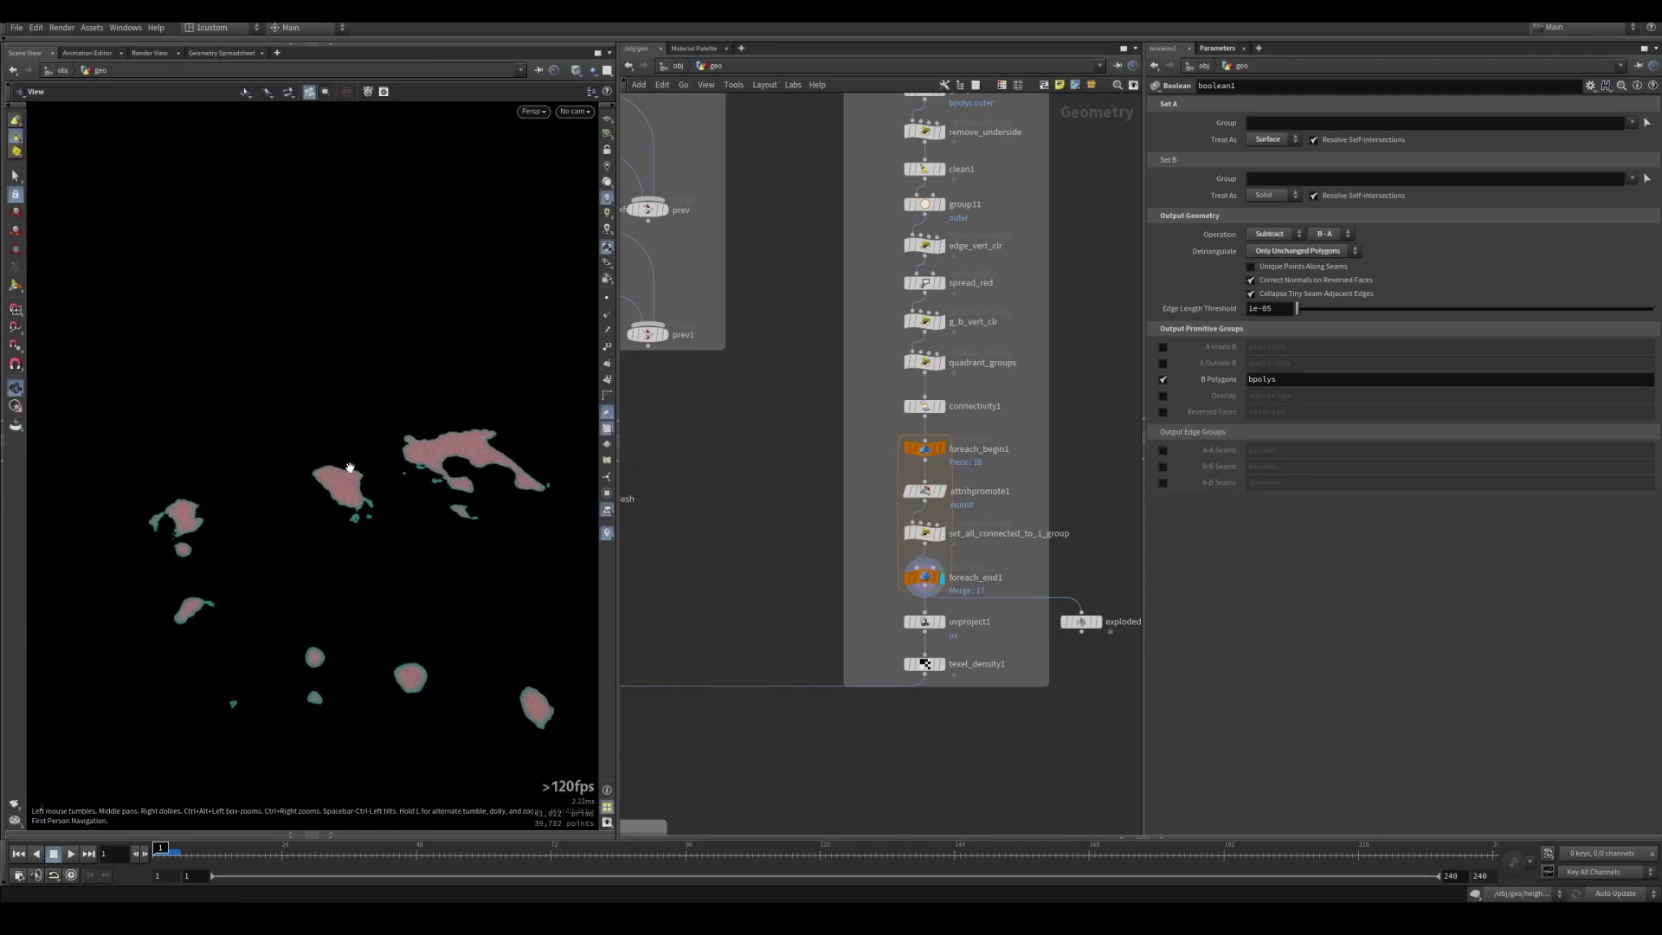
Display uvproject1 and texel_density1 in the water surface network in turn and show their parameters
middle_drag(776, 605, 826, 572)
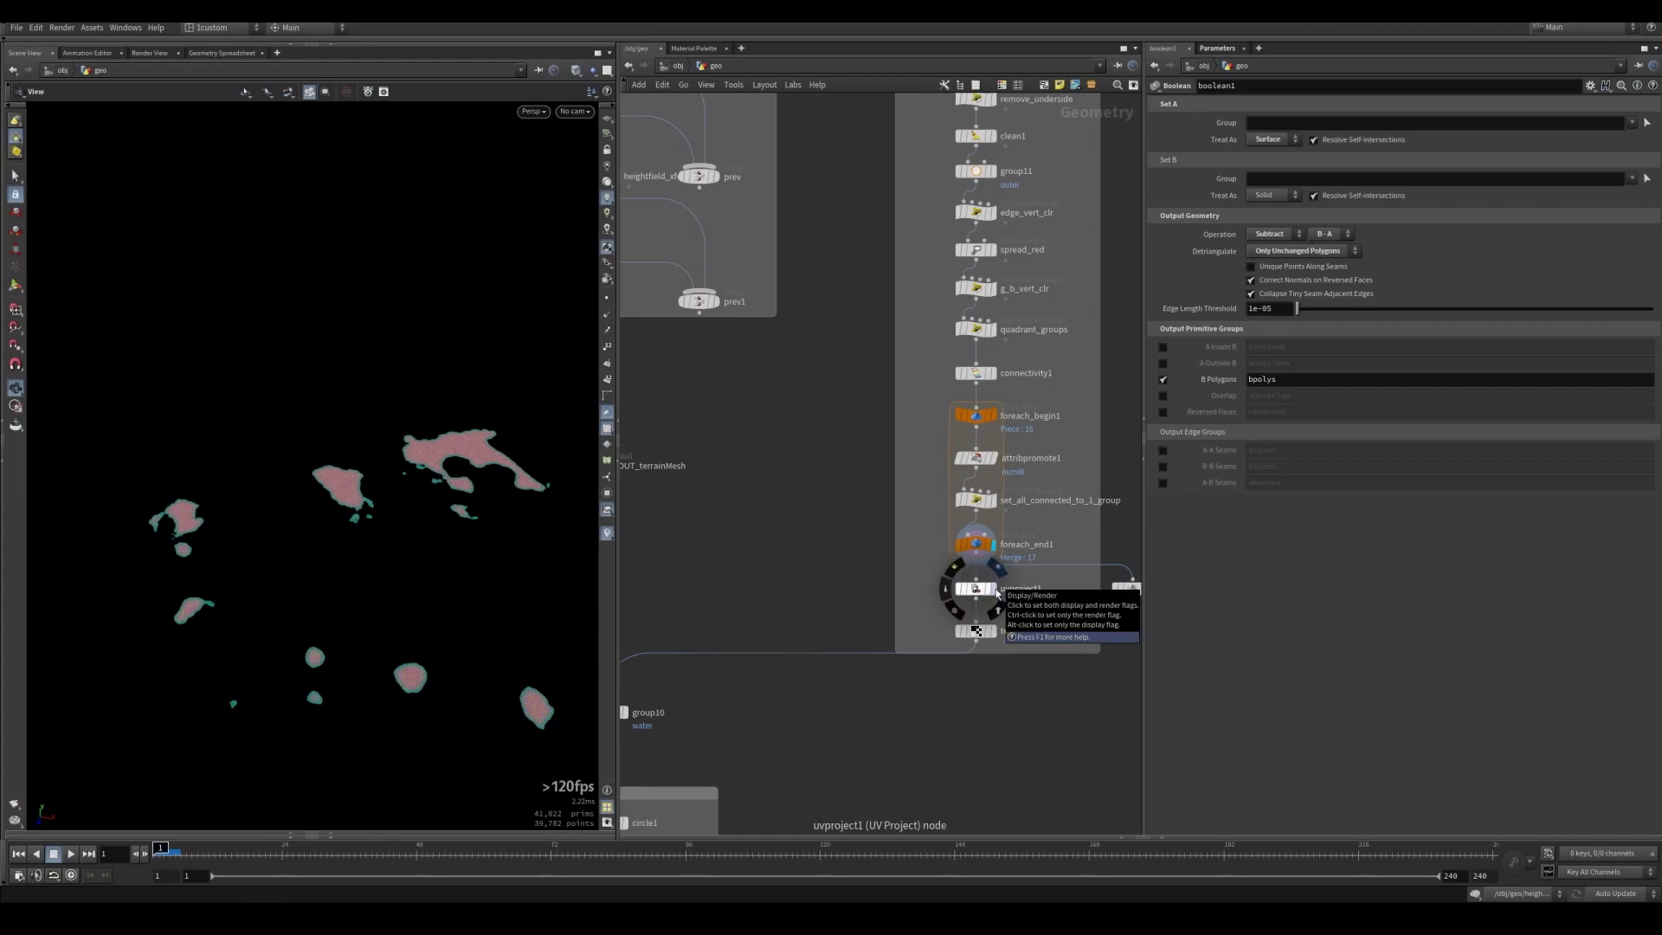
click(1000, 596)
click(978, 590)
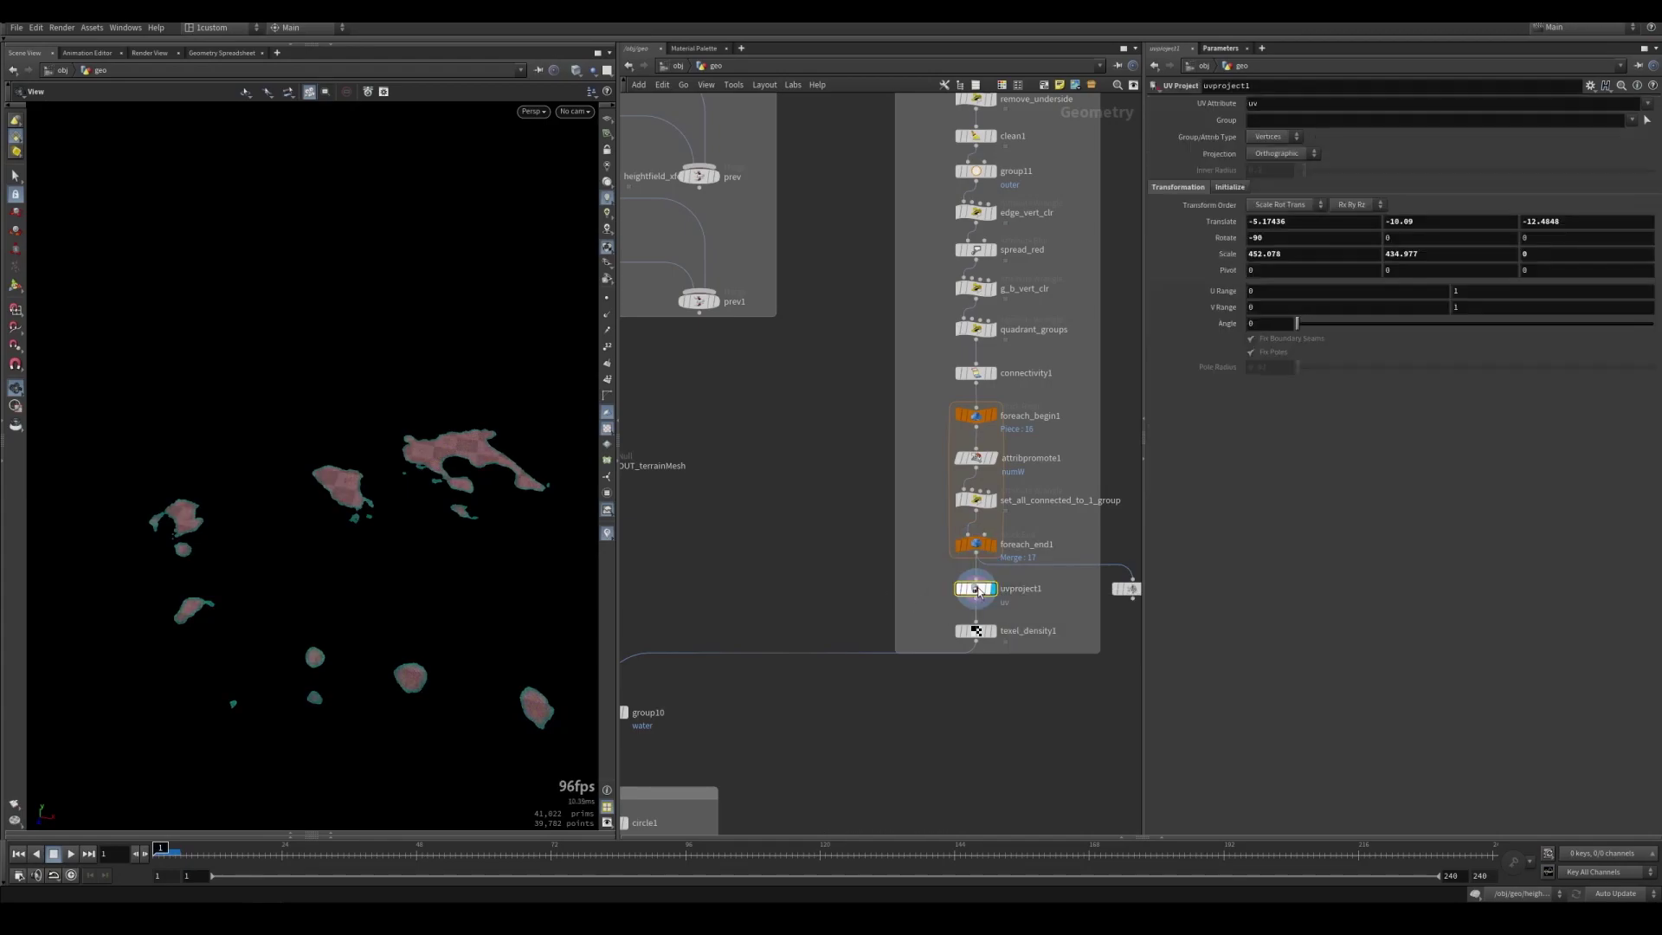
scroll(779, 554, left, 3)
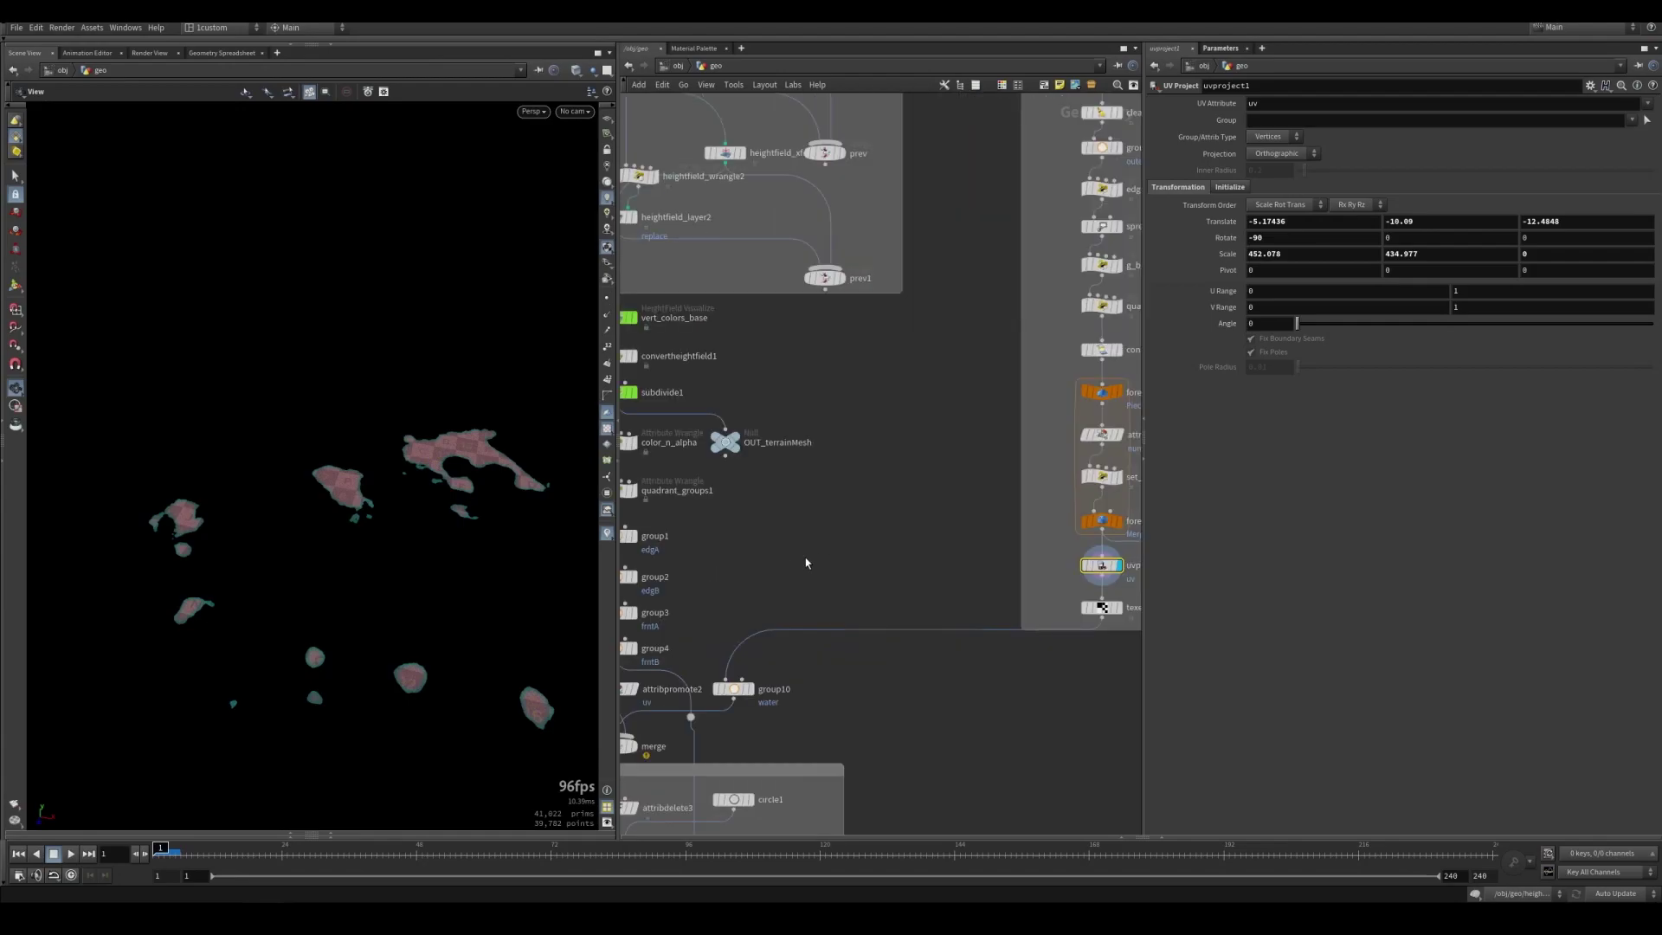
middle_drag(797, 603, 715, 569)
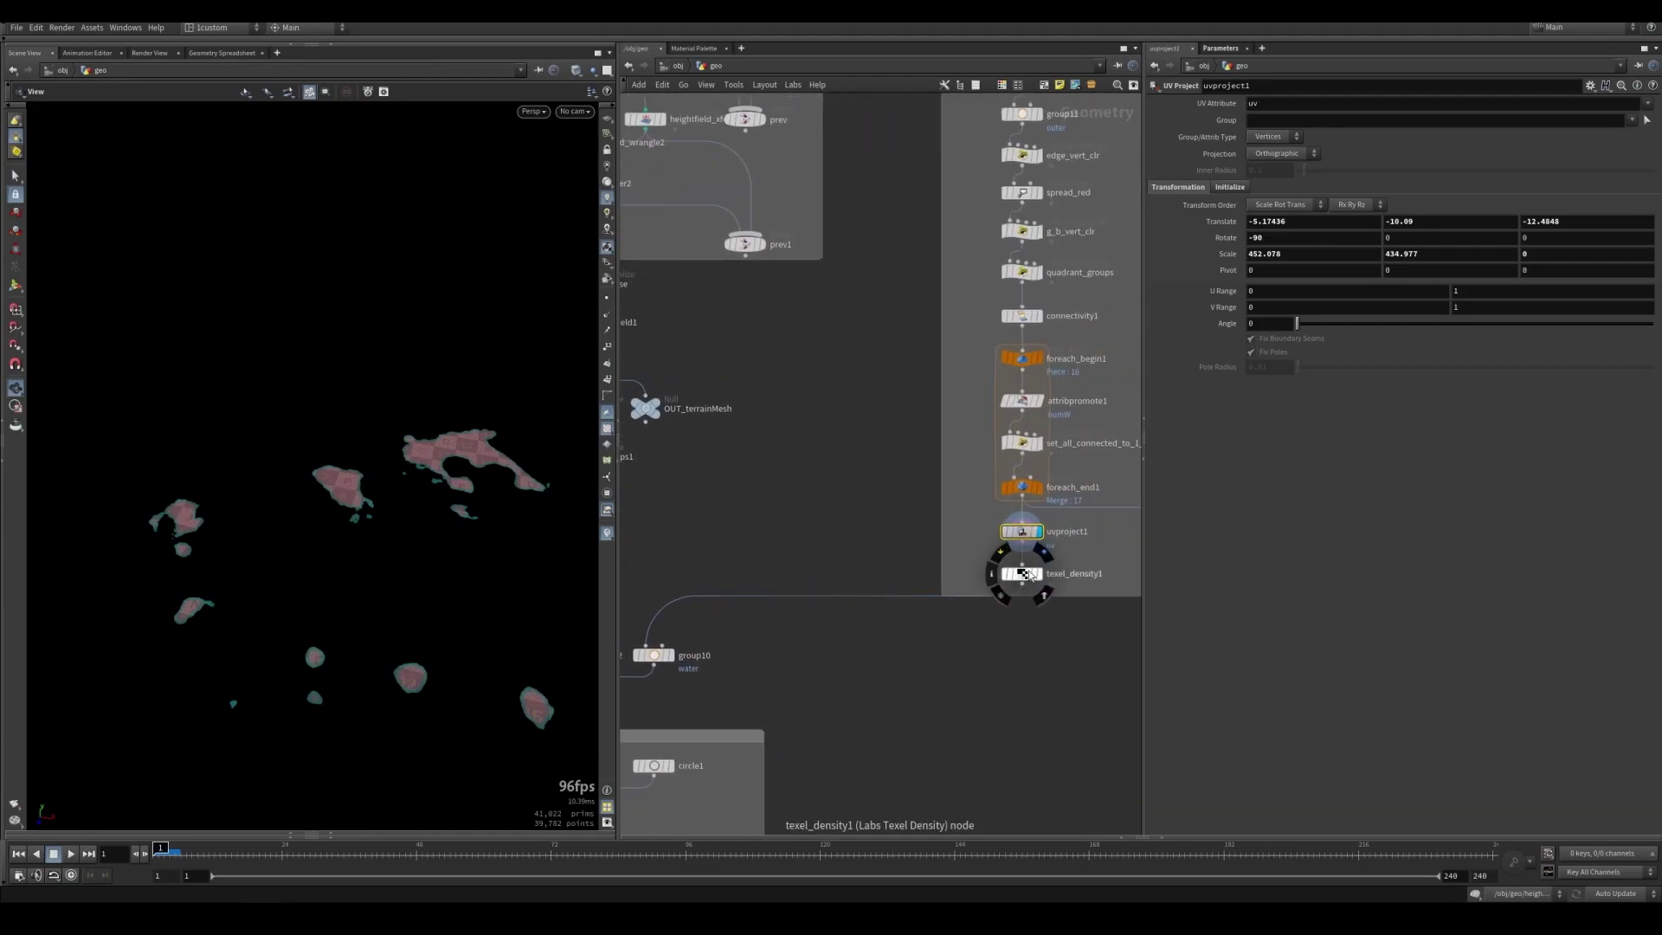
click(1039, 576)
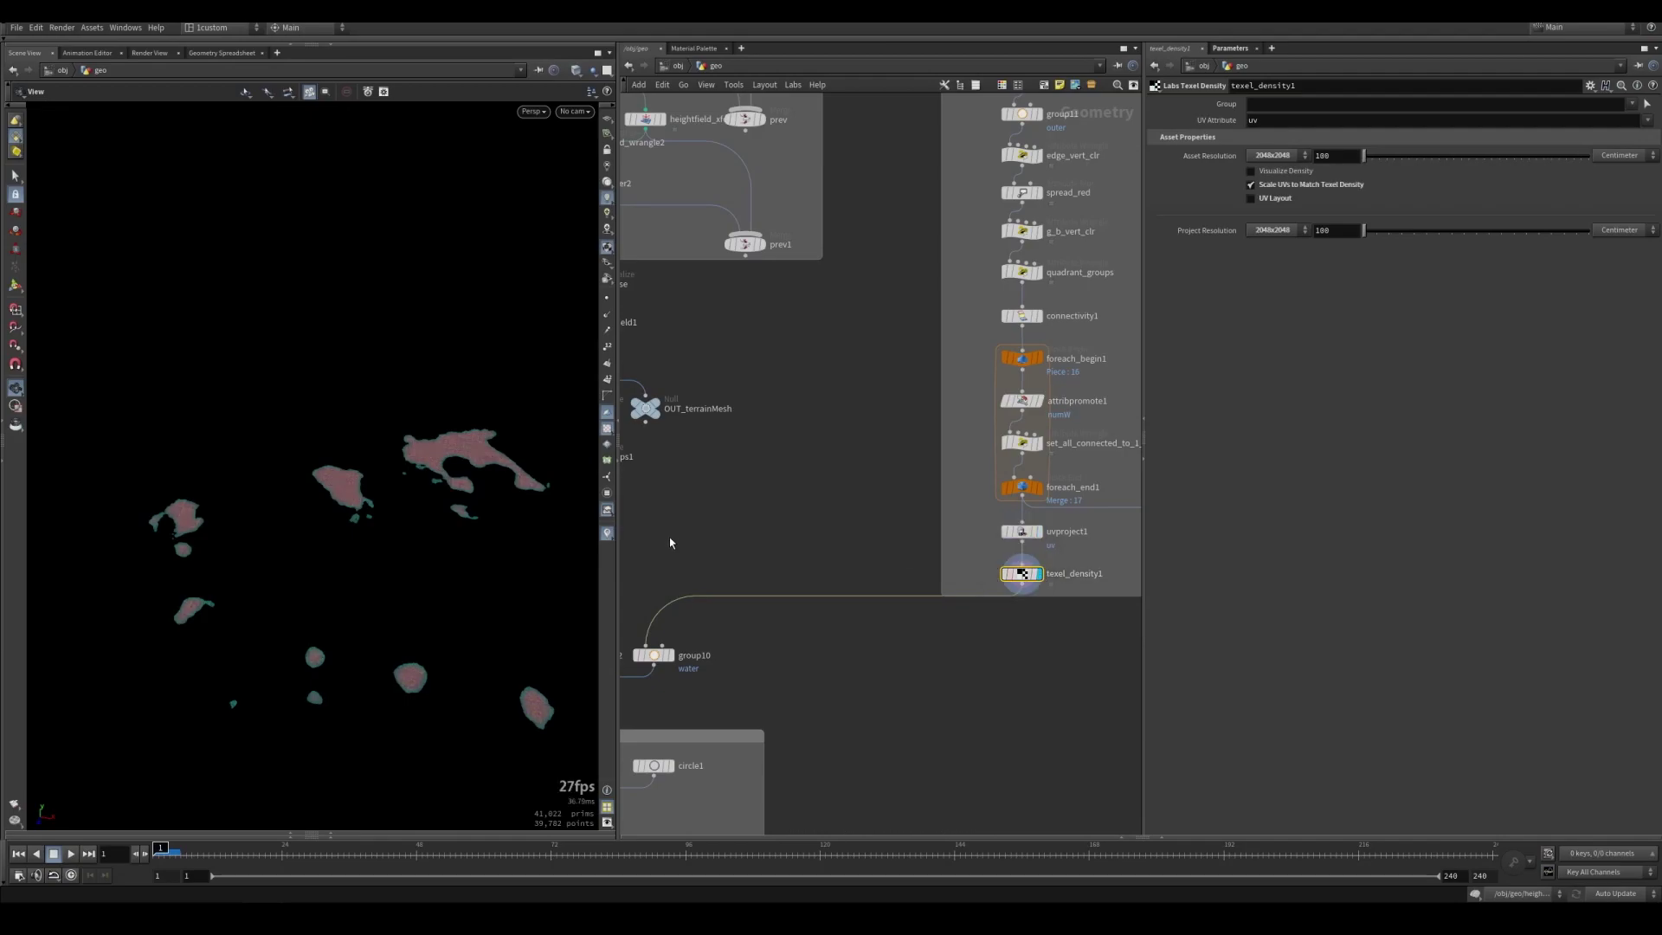
Trace the water surface output to group10 and examine the vertex colors of one water patch up close
middle_drag(676, 586, 954, 407)
scroll(343, 492, up, 3)
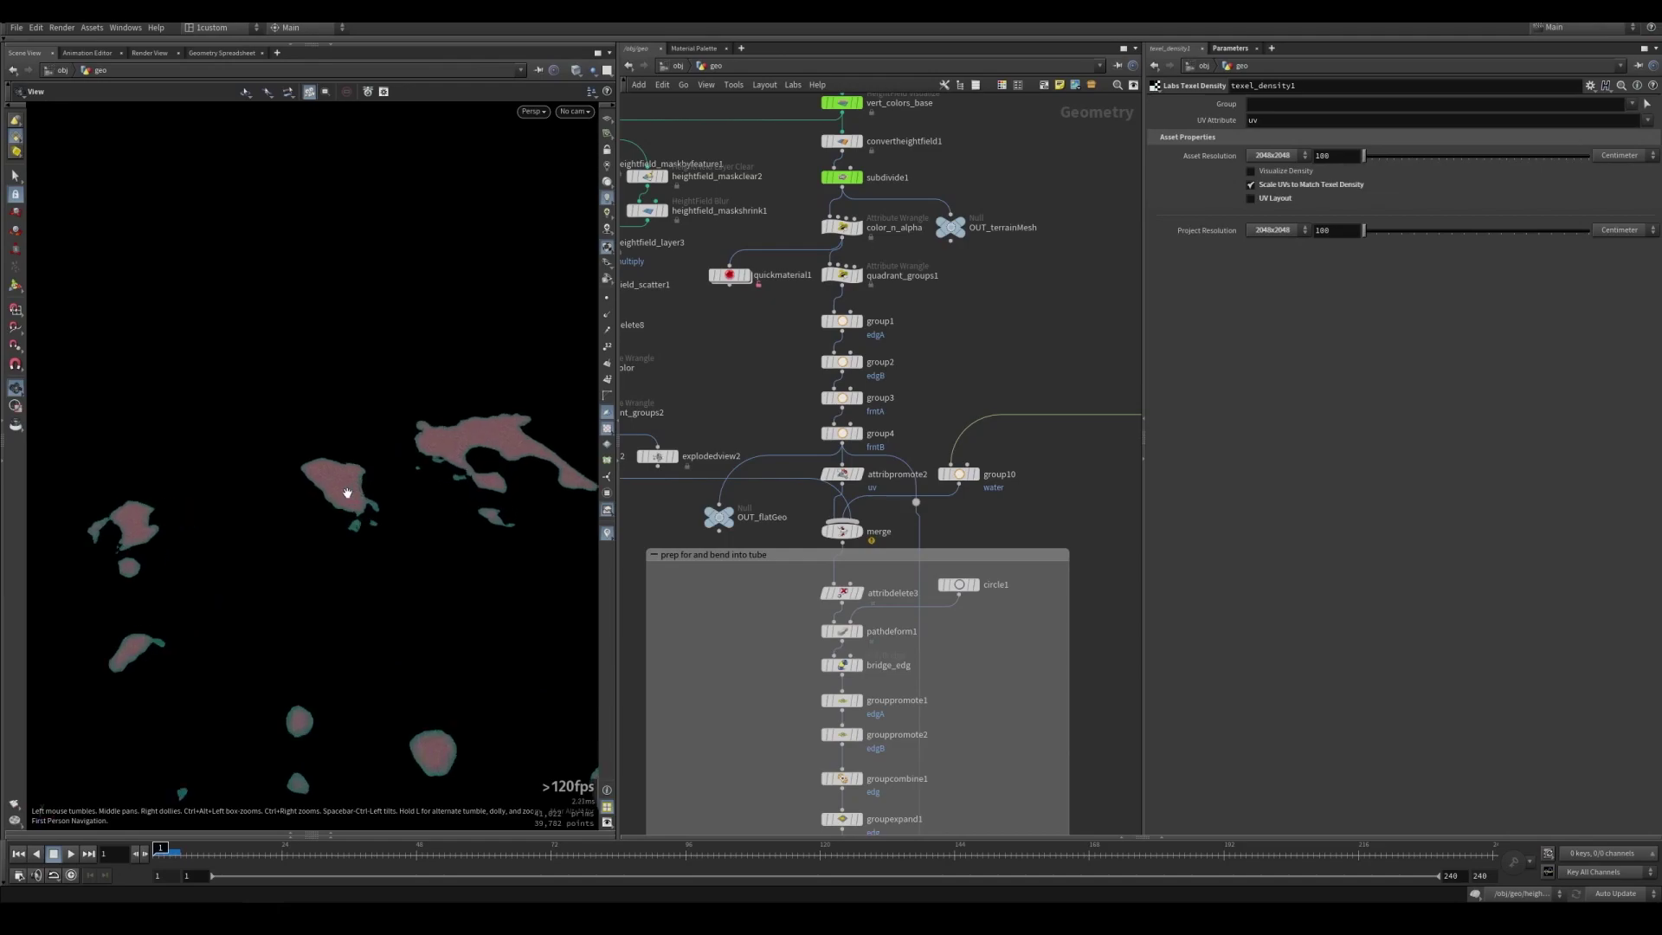
scroll(346, 493, up, 8)
mouse_move(356, 571)
mouse_down()
mouse_move(334, 511)
mouse_move(341, 616)
mouse_move(326, 568)
mouse_move(345, 575)
mouse_up()
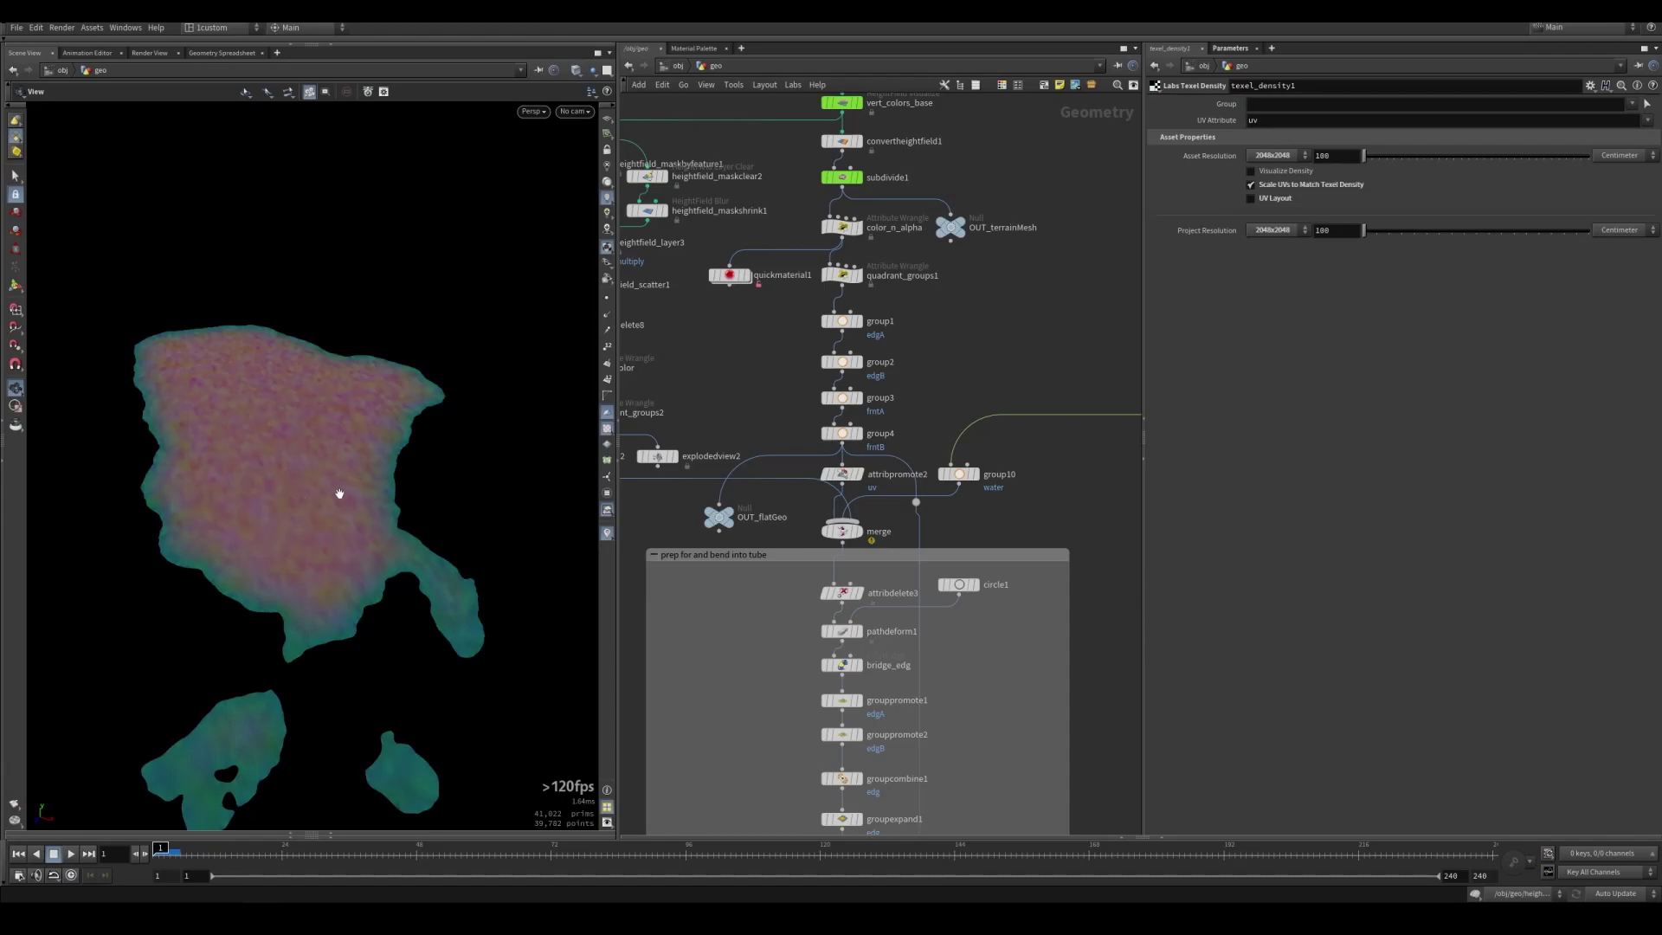
Display pathdeform1 in the "prep for and bend into tube" network box, show its parameters and view down the tube
middle_drag(702, 642, 726, 467)
scroll(726, 467, down, 1)
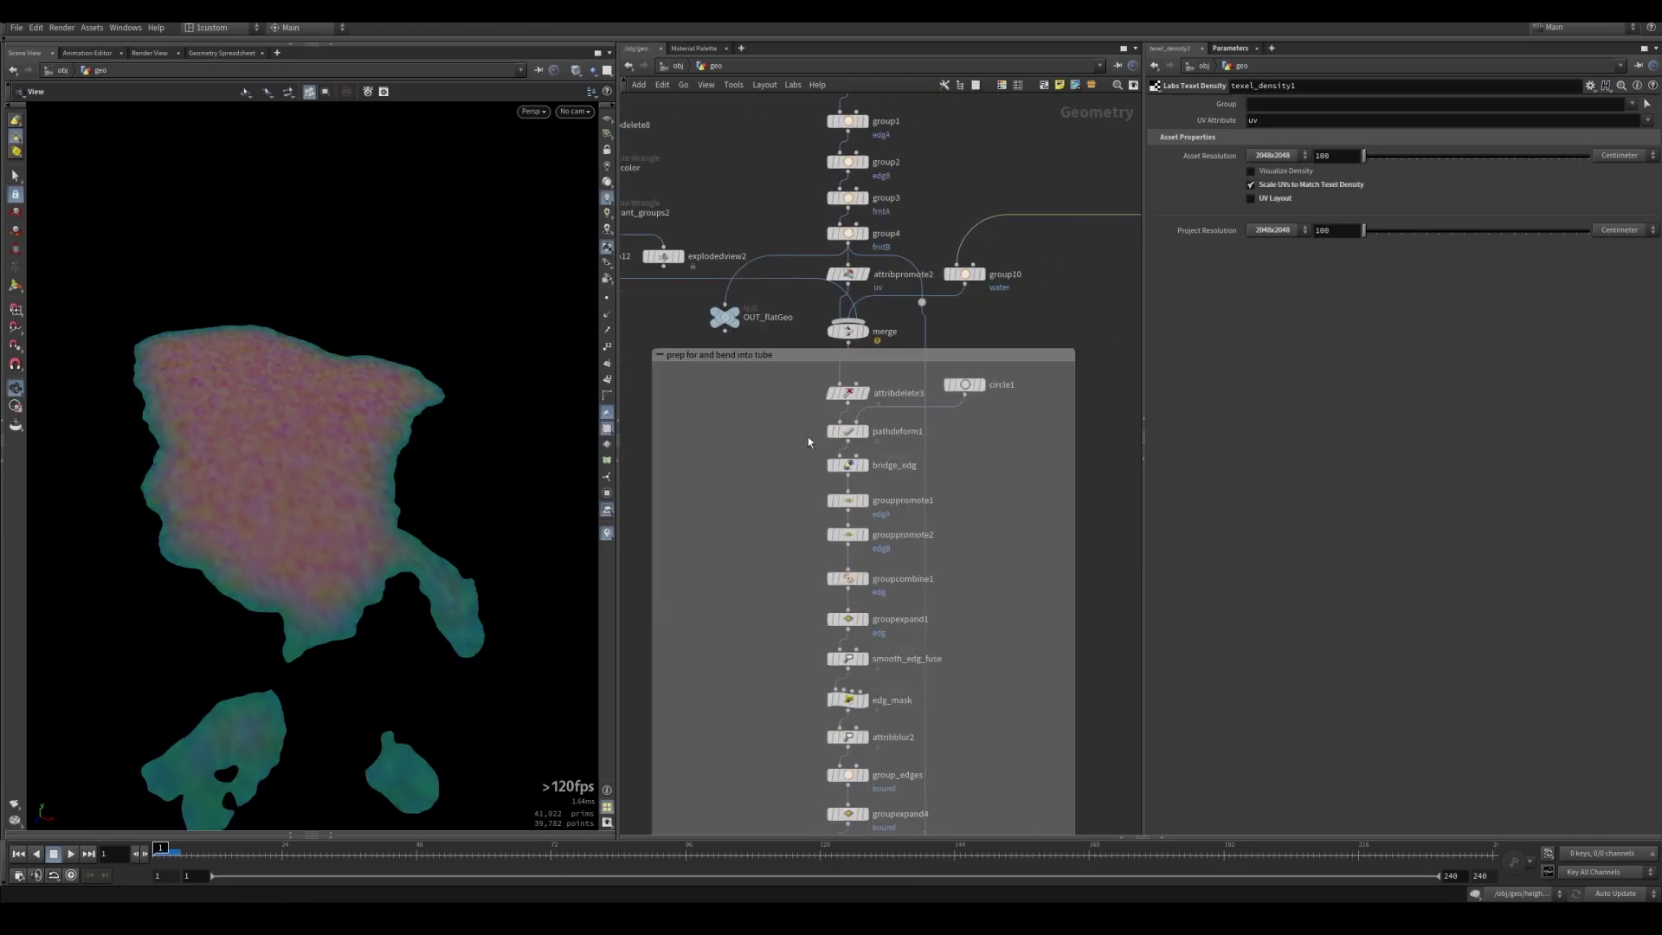
scroll(835, 428, up, 3)
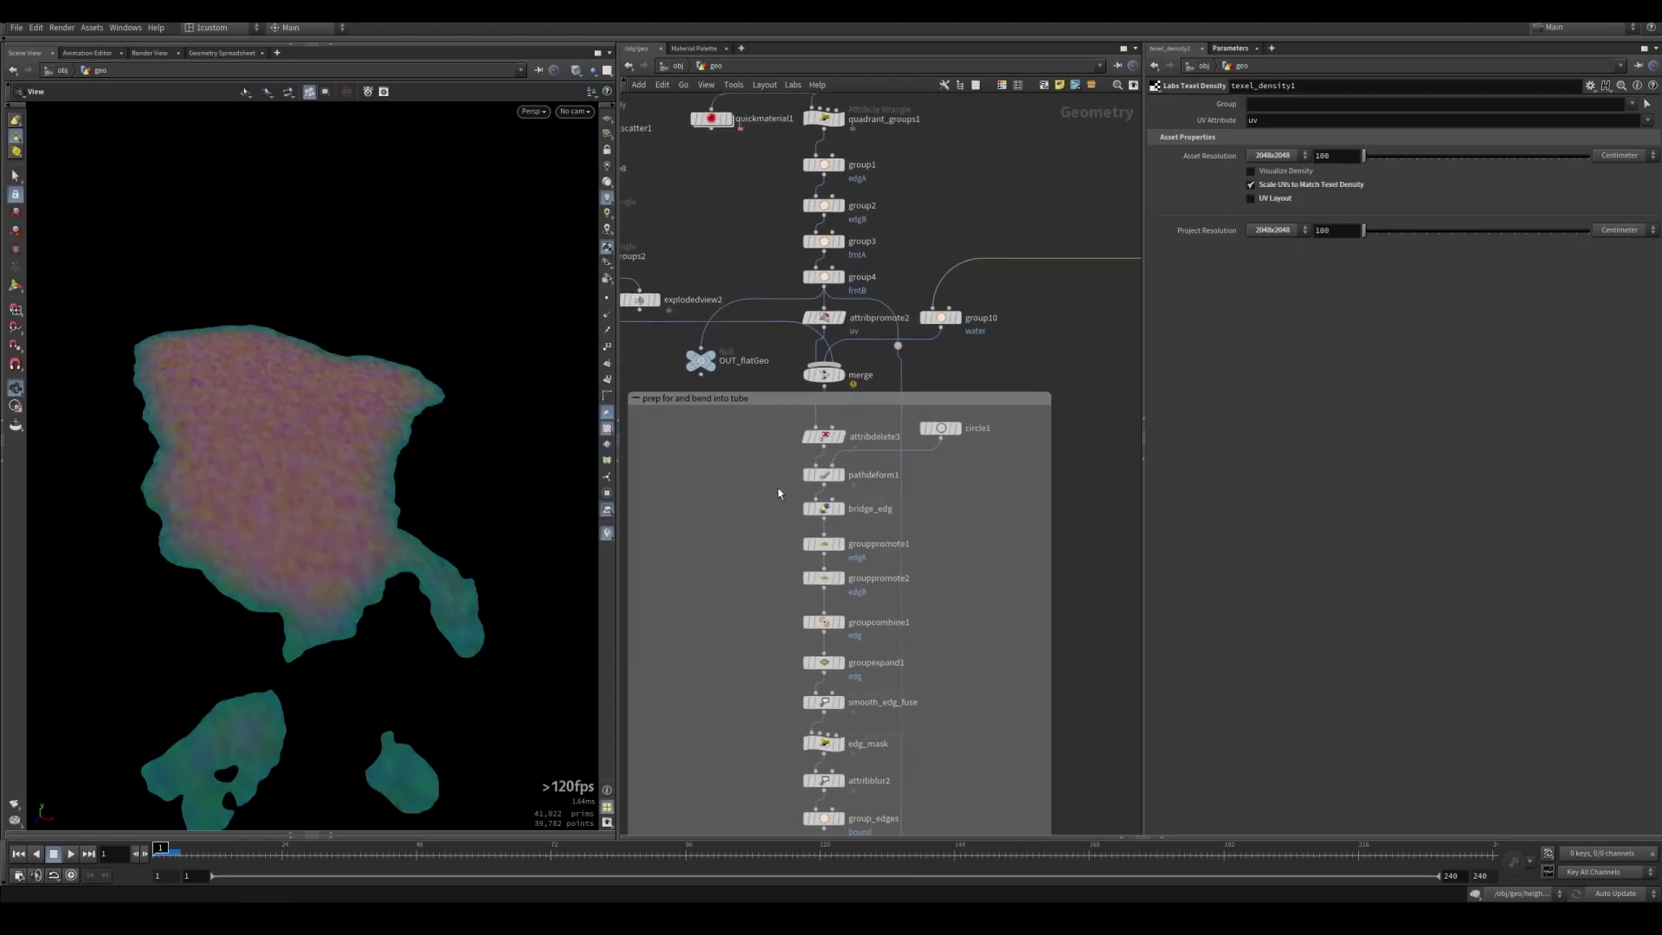
click(843, 478)
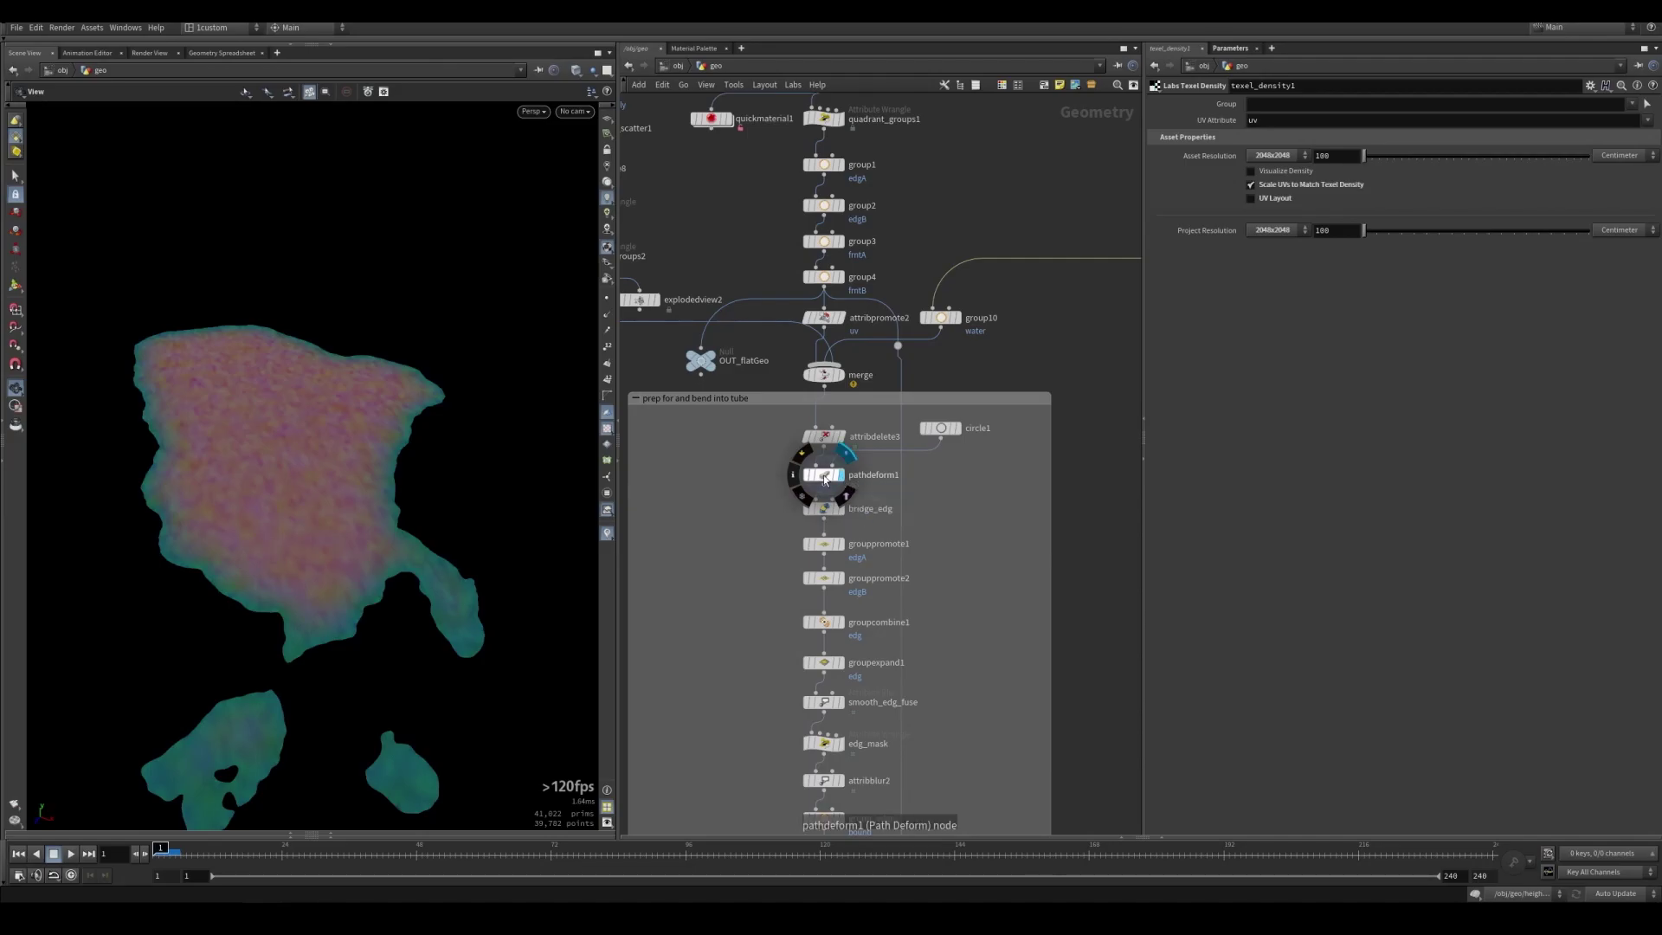
click(823, 479)
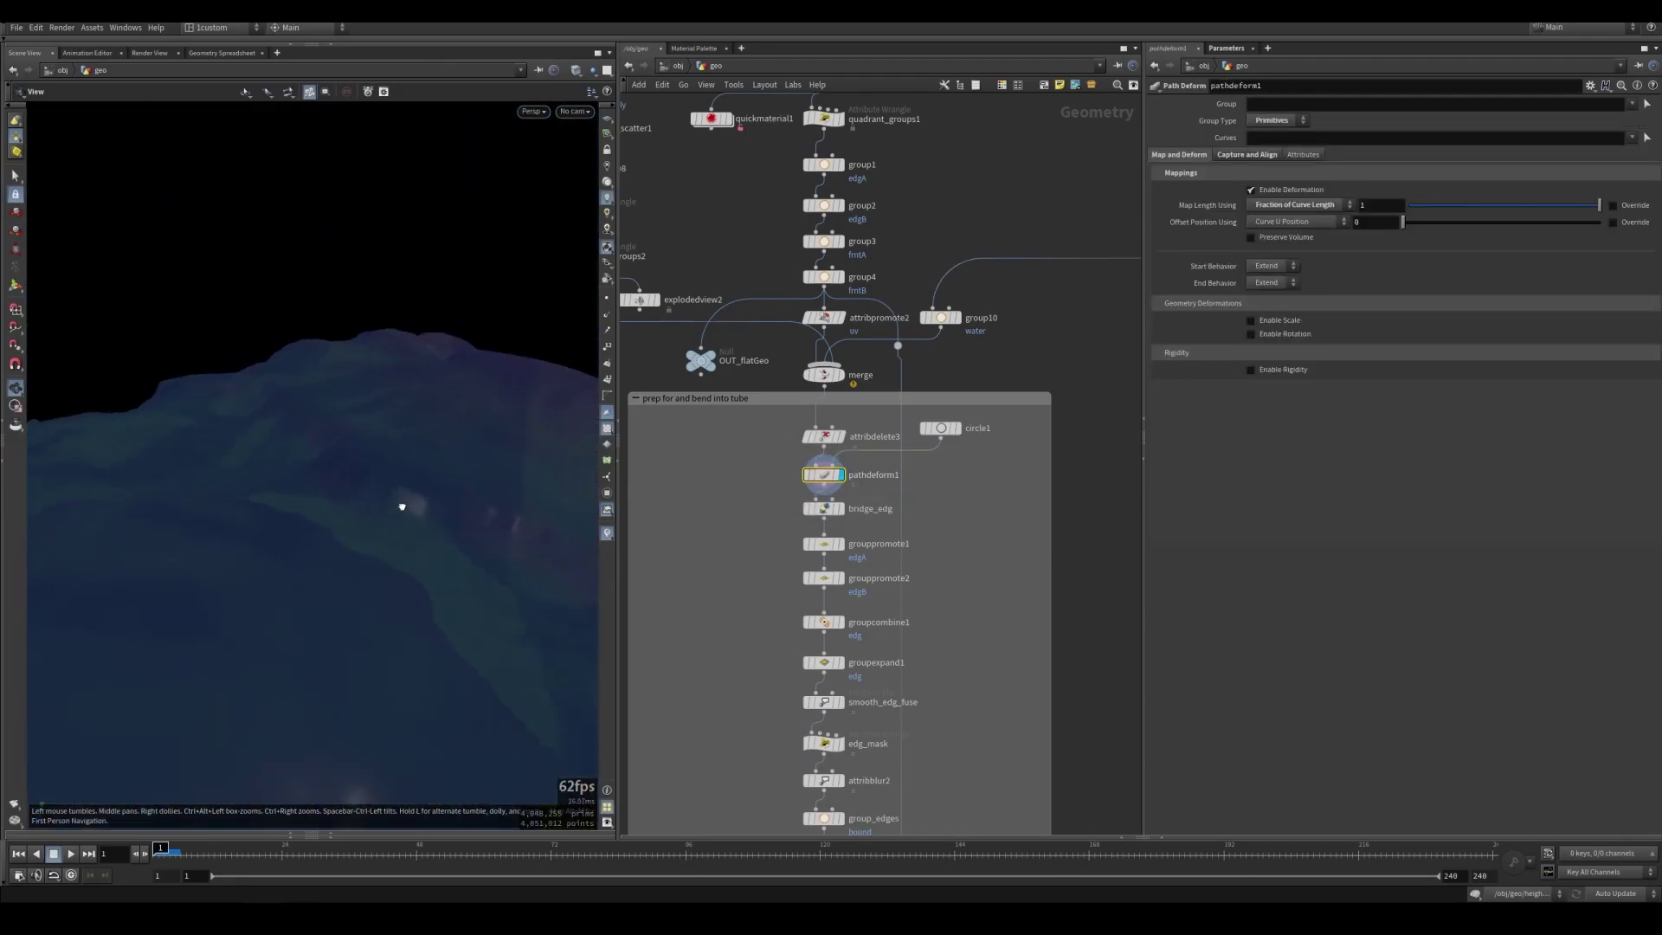
middle_drag(406, 496, 403, 462)
drag(292, 593, 545, 419)
Show the circle1 parameters and examine the trees, water and ground along the inside of the tube
mouse_move(940, 320)
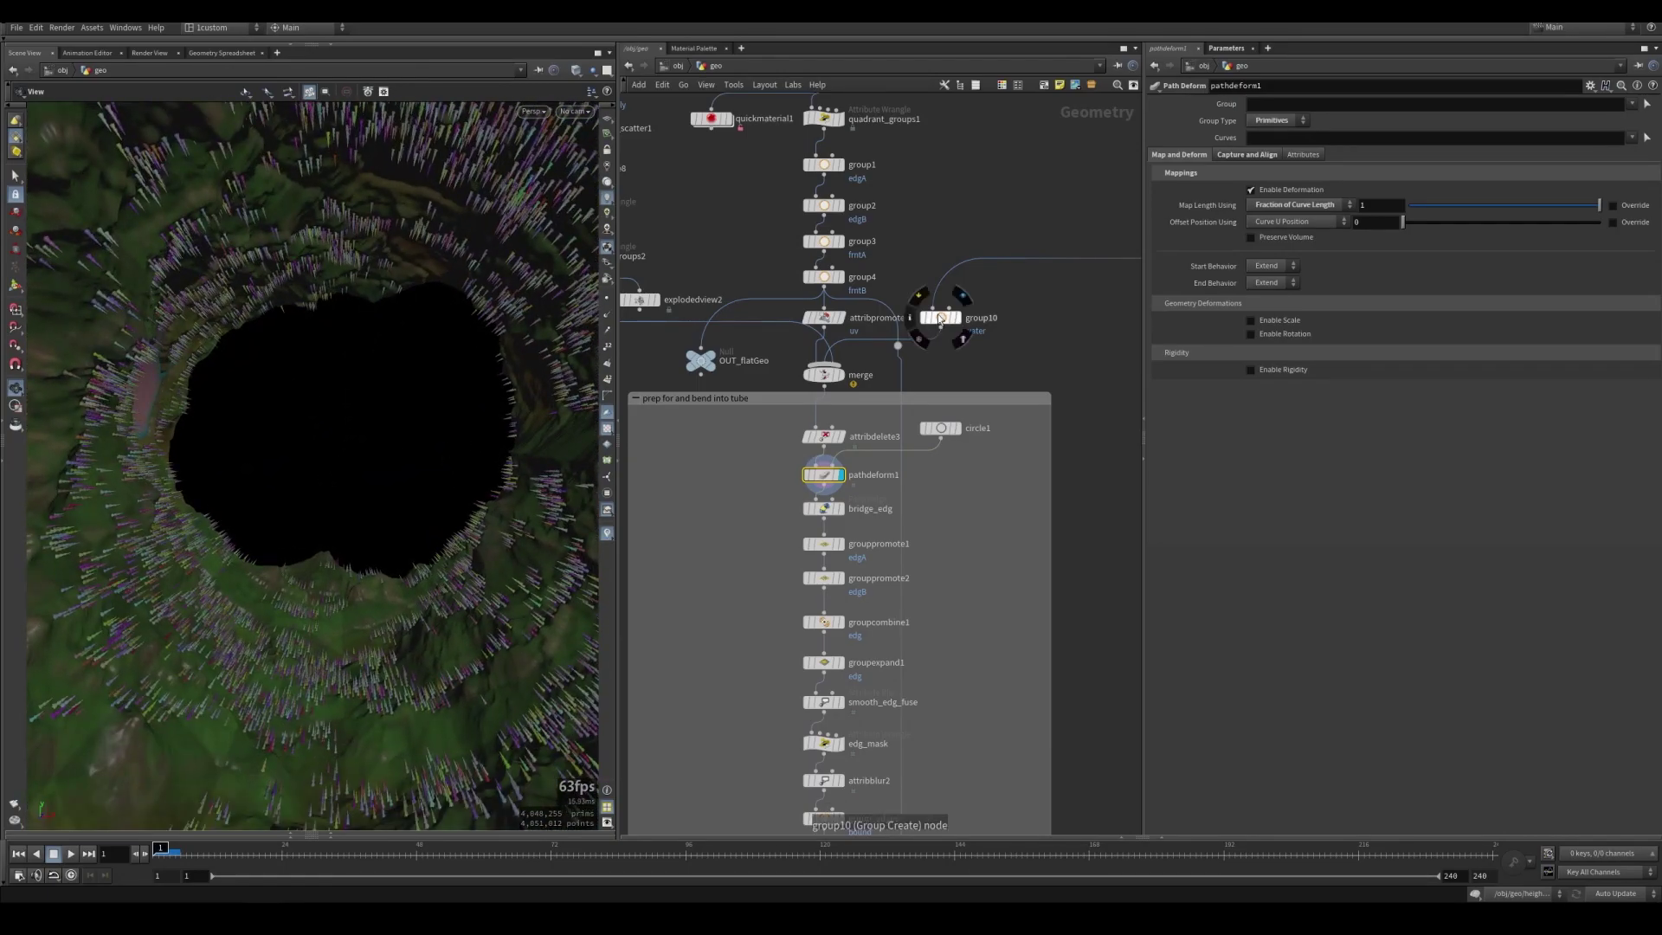
click(941, 429)
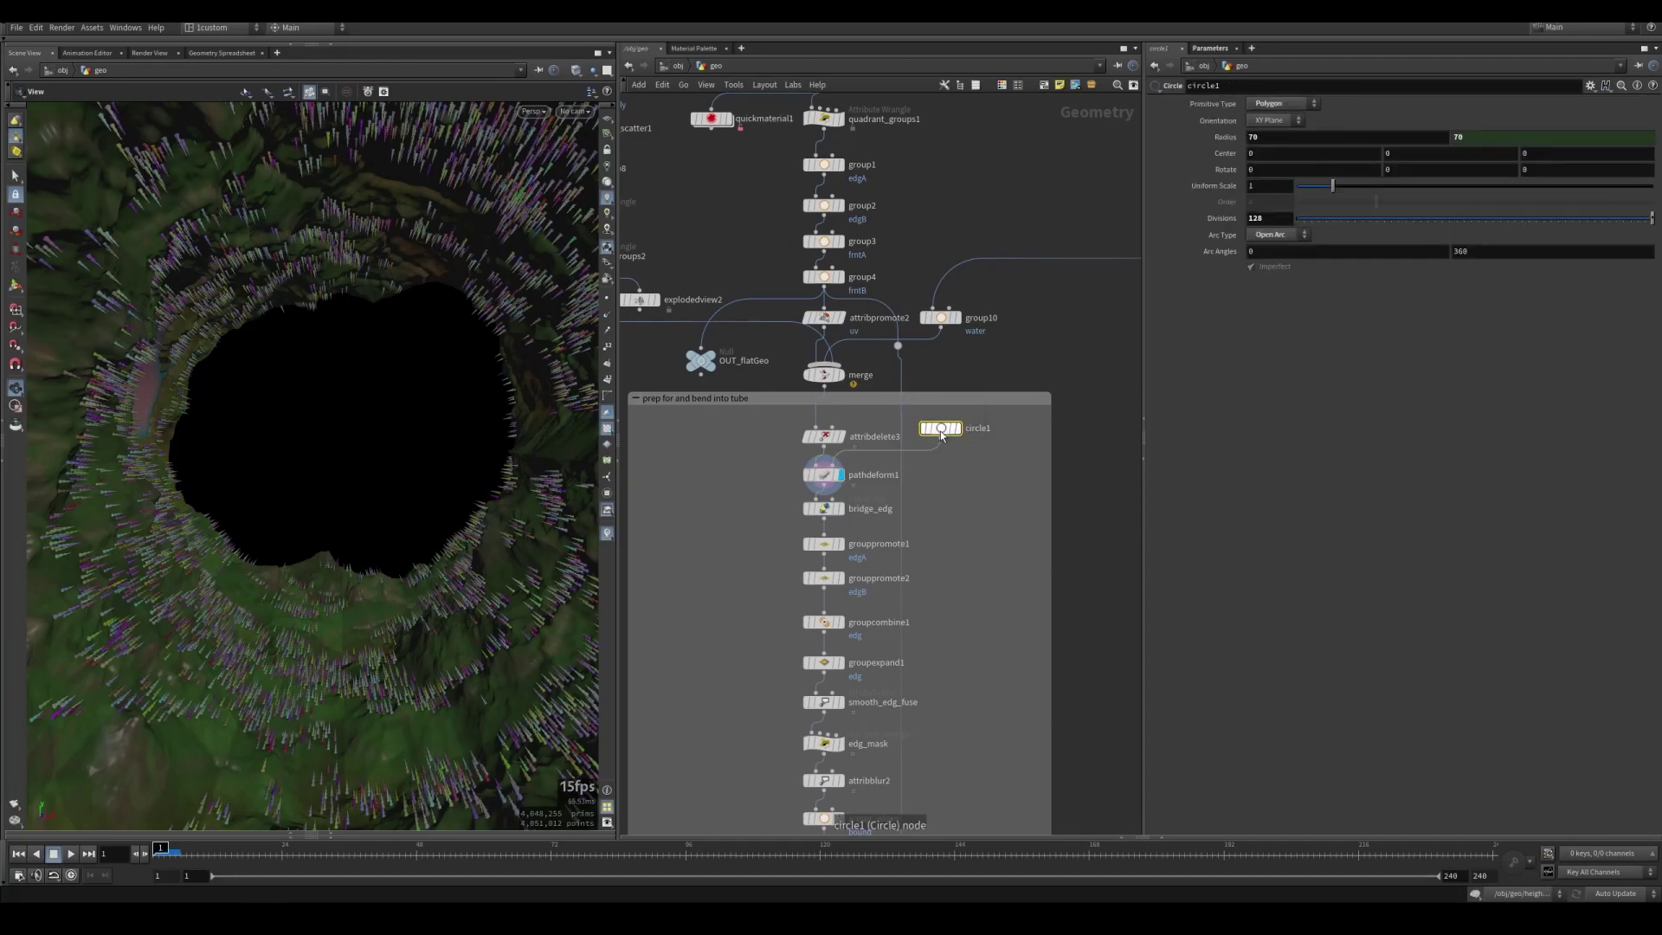
right_drag(346, 600, 400, 516)
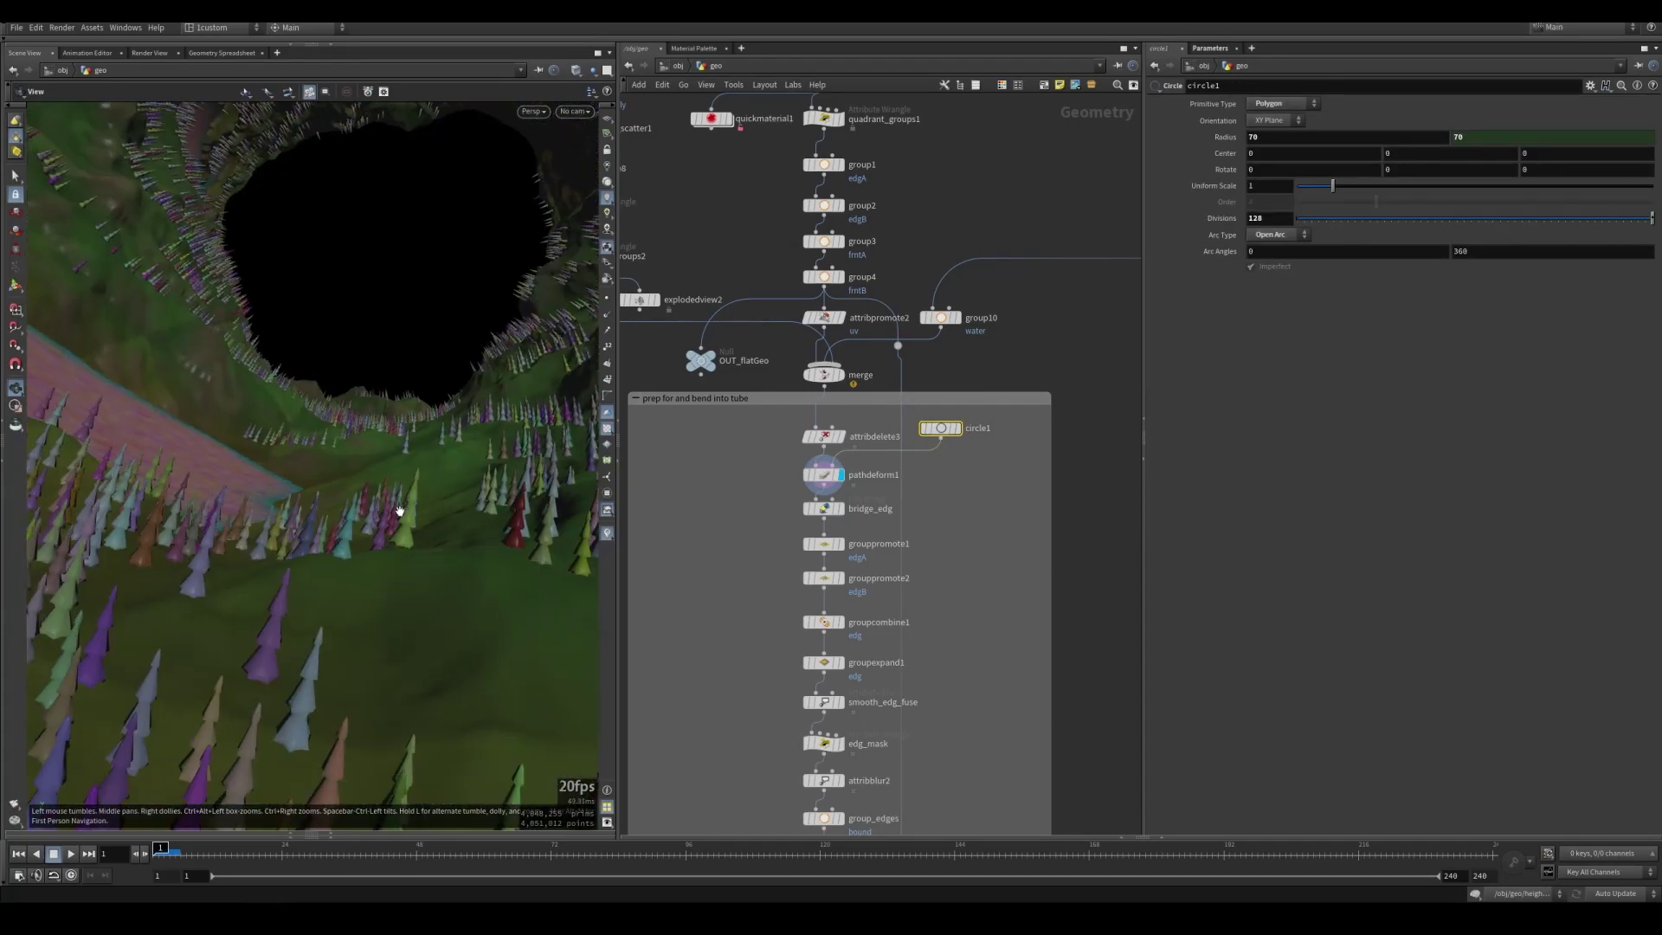
drag(401, 516, 427, 612)
middle_drag(427, 612, 429, 744)
drag(459, 572, 386, 545)
right_drag(386, 545, 203, 455)
drag(319, 486, 178, 216)
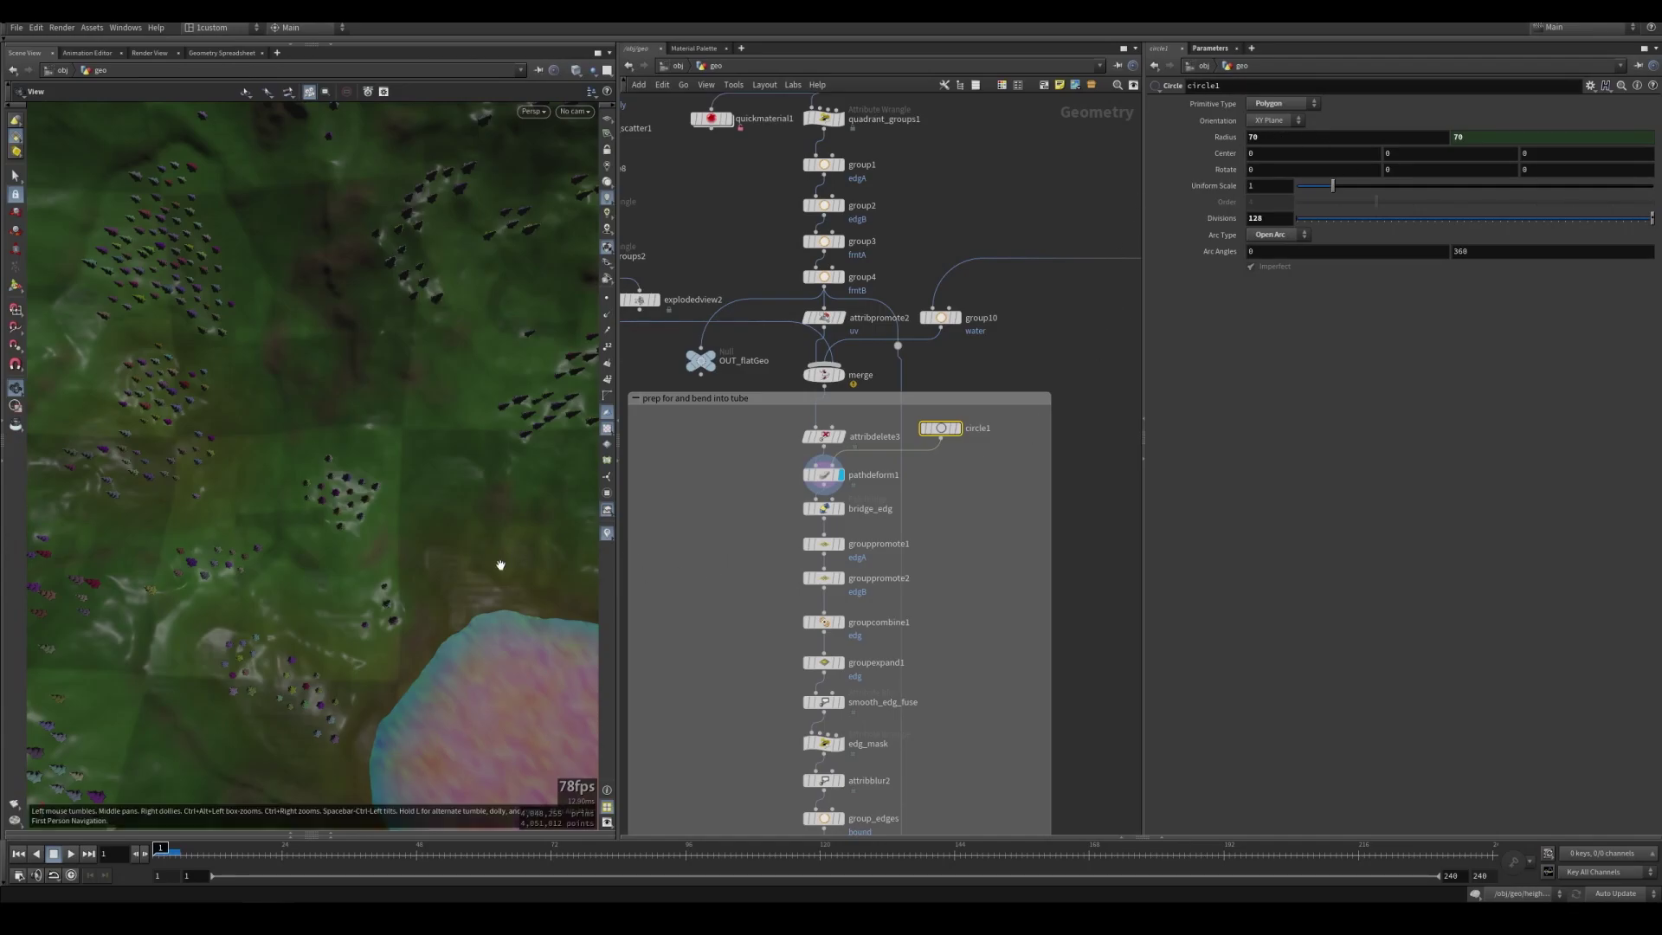
drag(424, 556, 586, 367)
Locate the "tile side and front" network box and examine the seam where the bent terrain's edges meet
scroll(744, 210, down, 3)
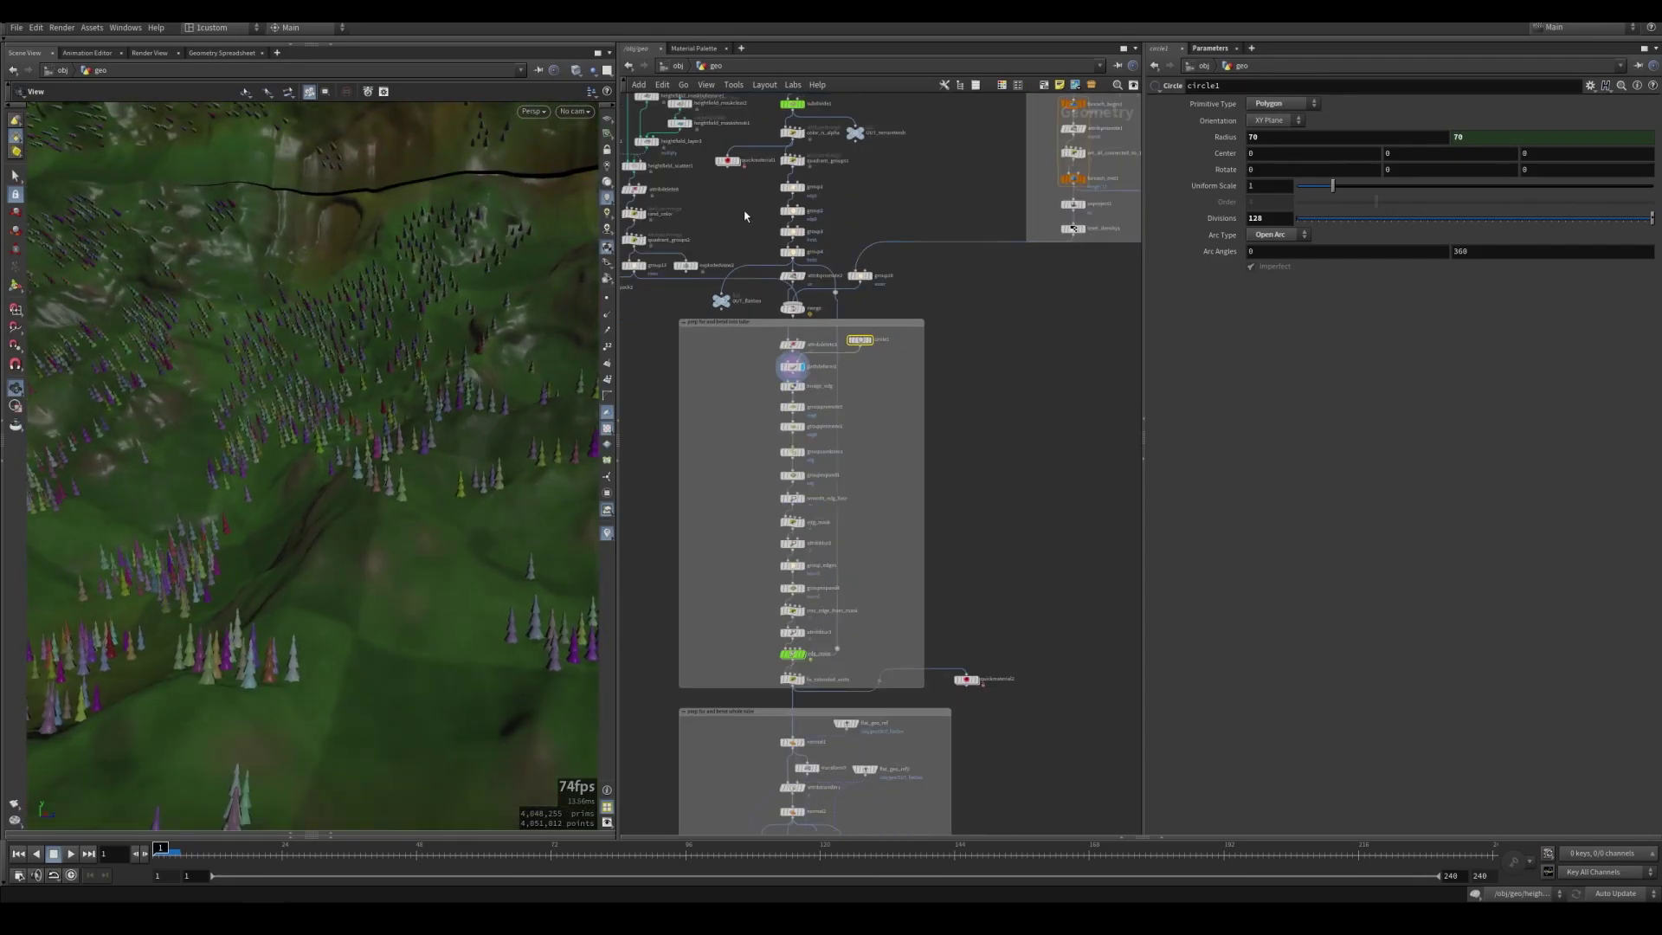
middle_drag(743, 208, 777, 618)
scroll(839, 309, up, 3)
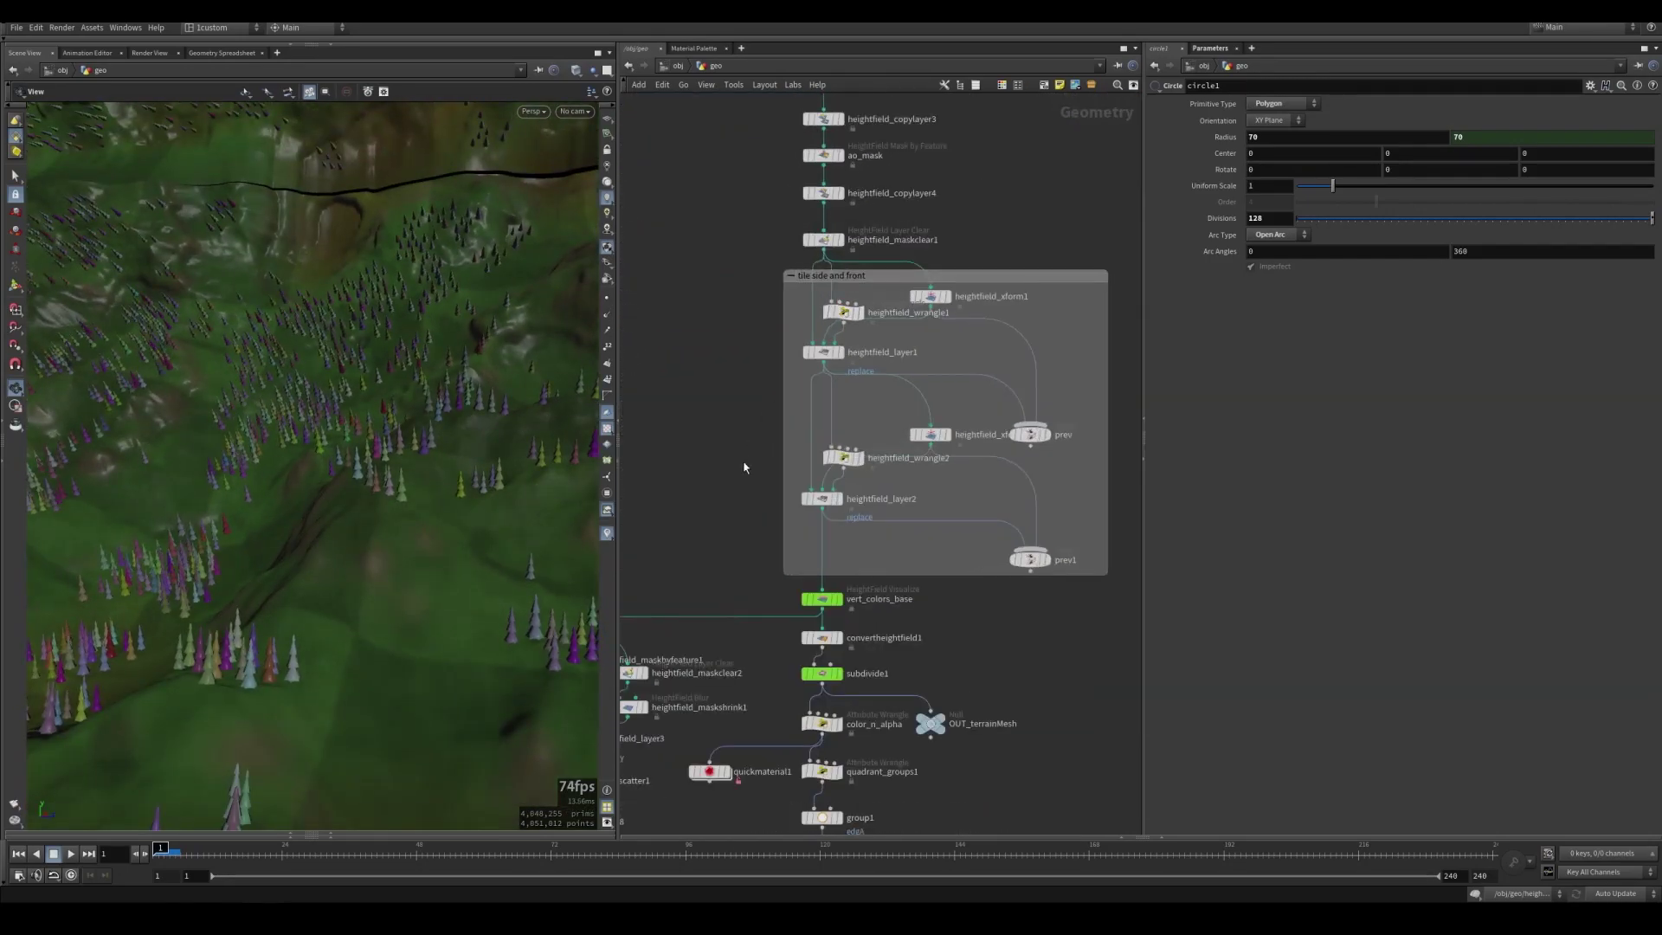
drag(381, 278, 252, 475)
drag(395, 329, 461, 340)
scroll(461, 340, up, 3)
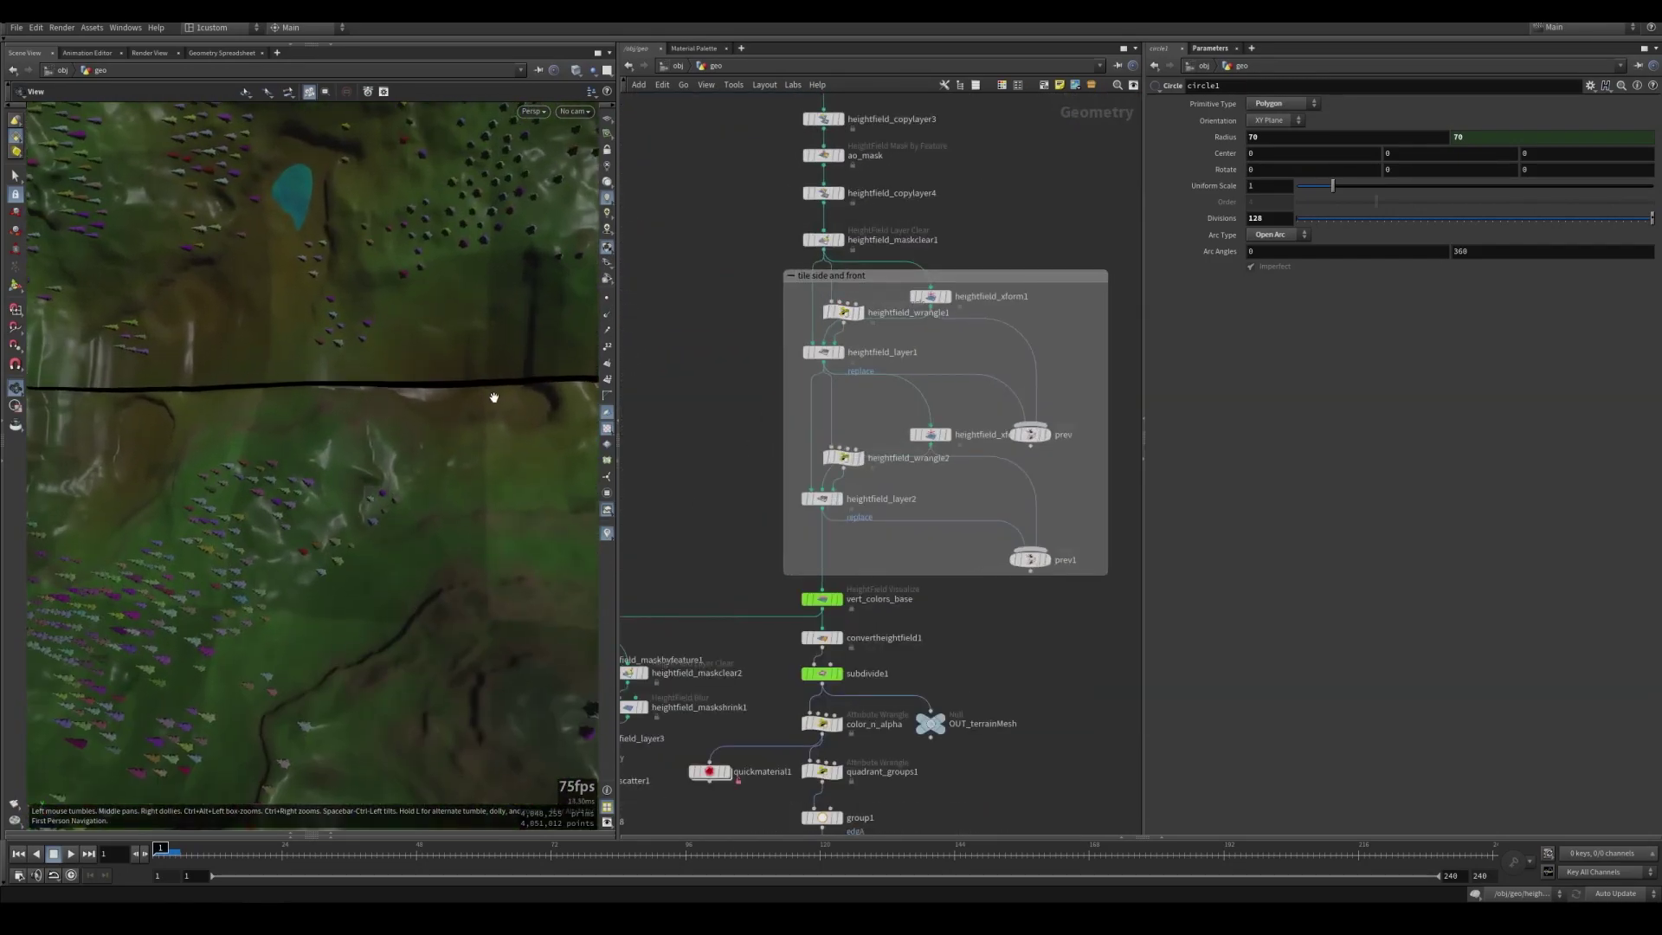
middle_drag(485, 387, 301, 407)
Display bridge_edg, attribblur2 and attribblur3 in turn, show the attribblur2 parameters and inspect the tube's seam
middle_drag(732, 584, 764, 276)
click(881, 424)
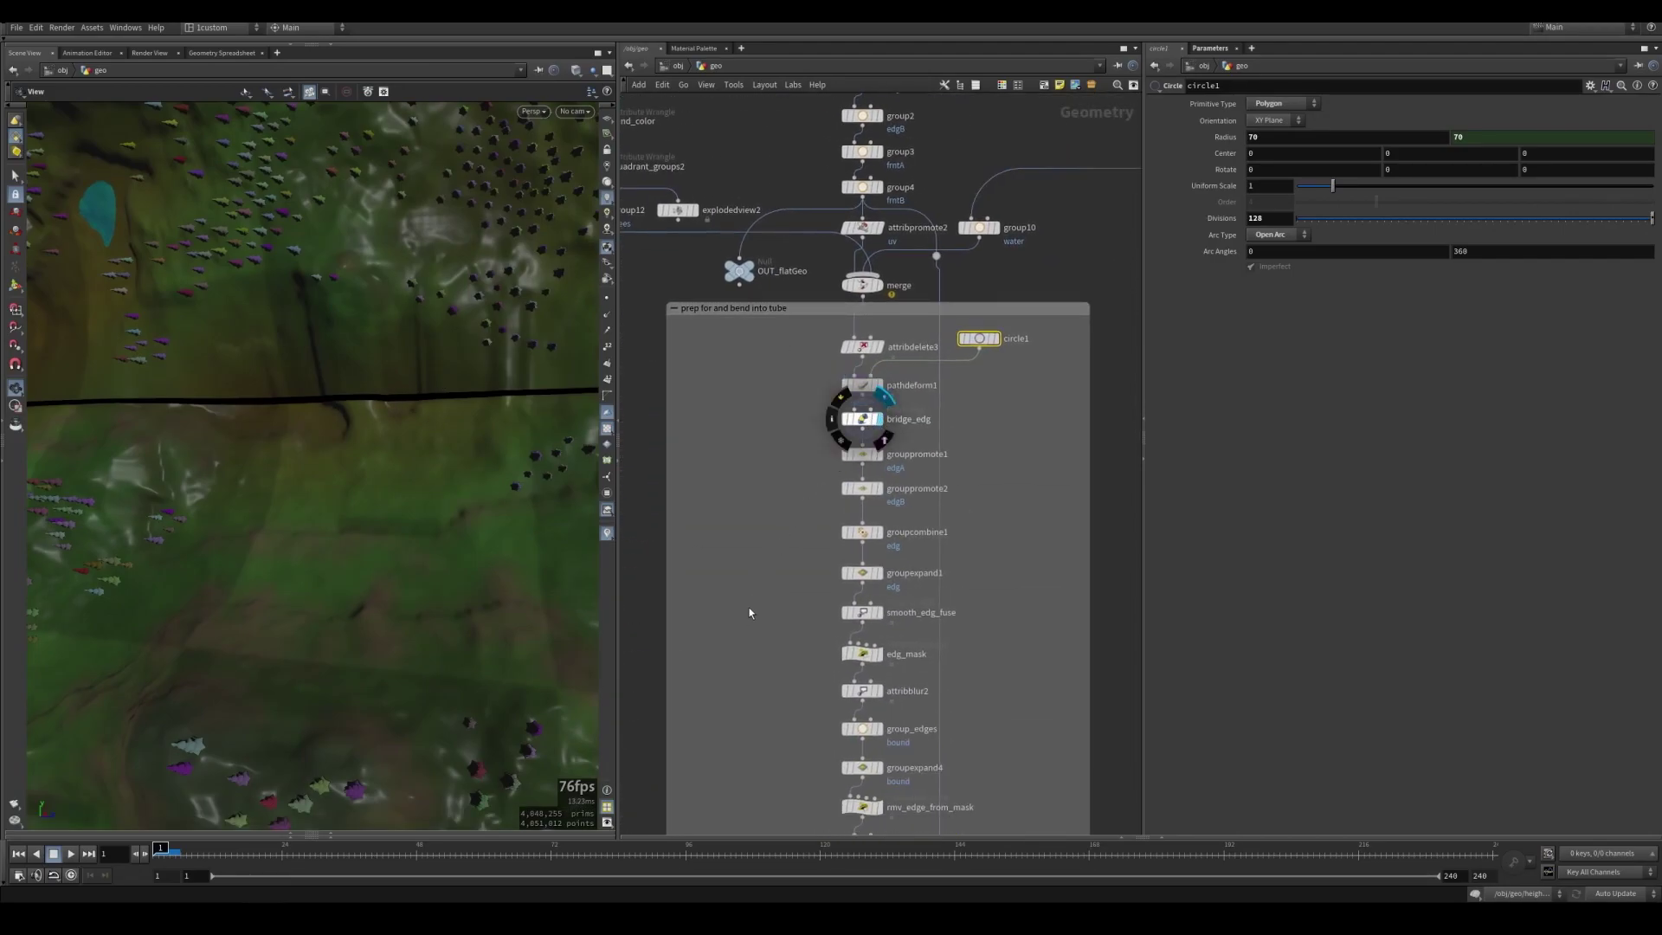
middle_drag(750, 636, 755, 445)
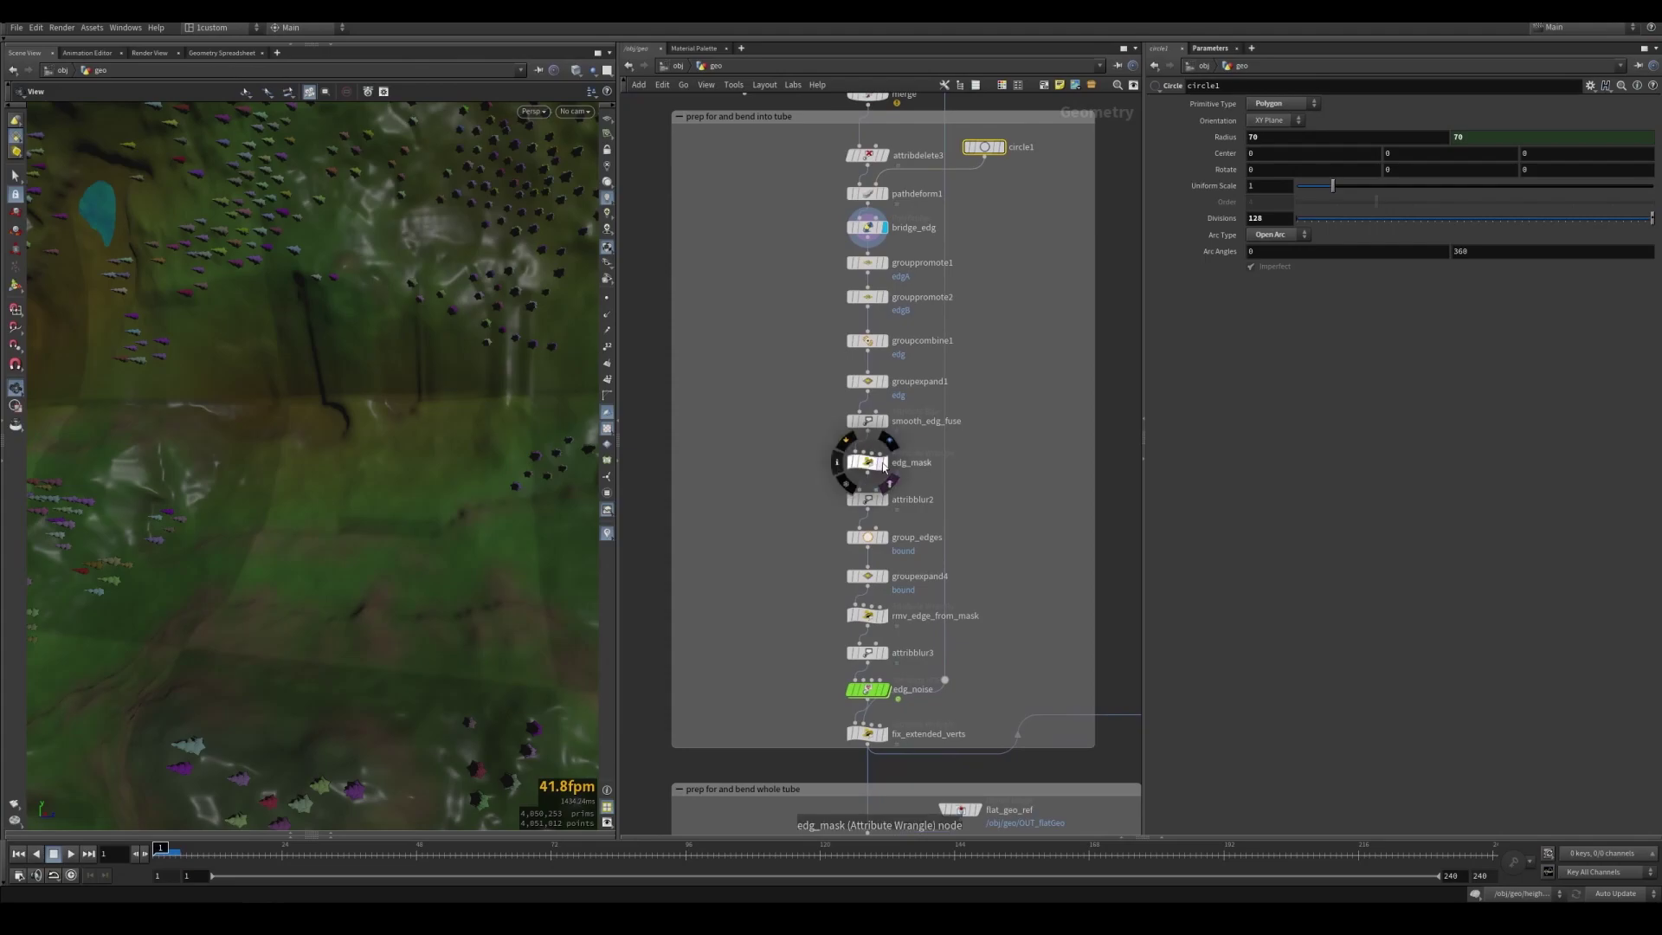
mouse_move(883, 502)
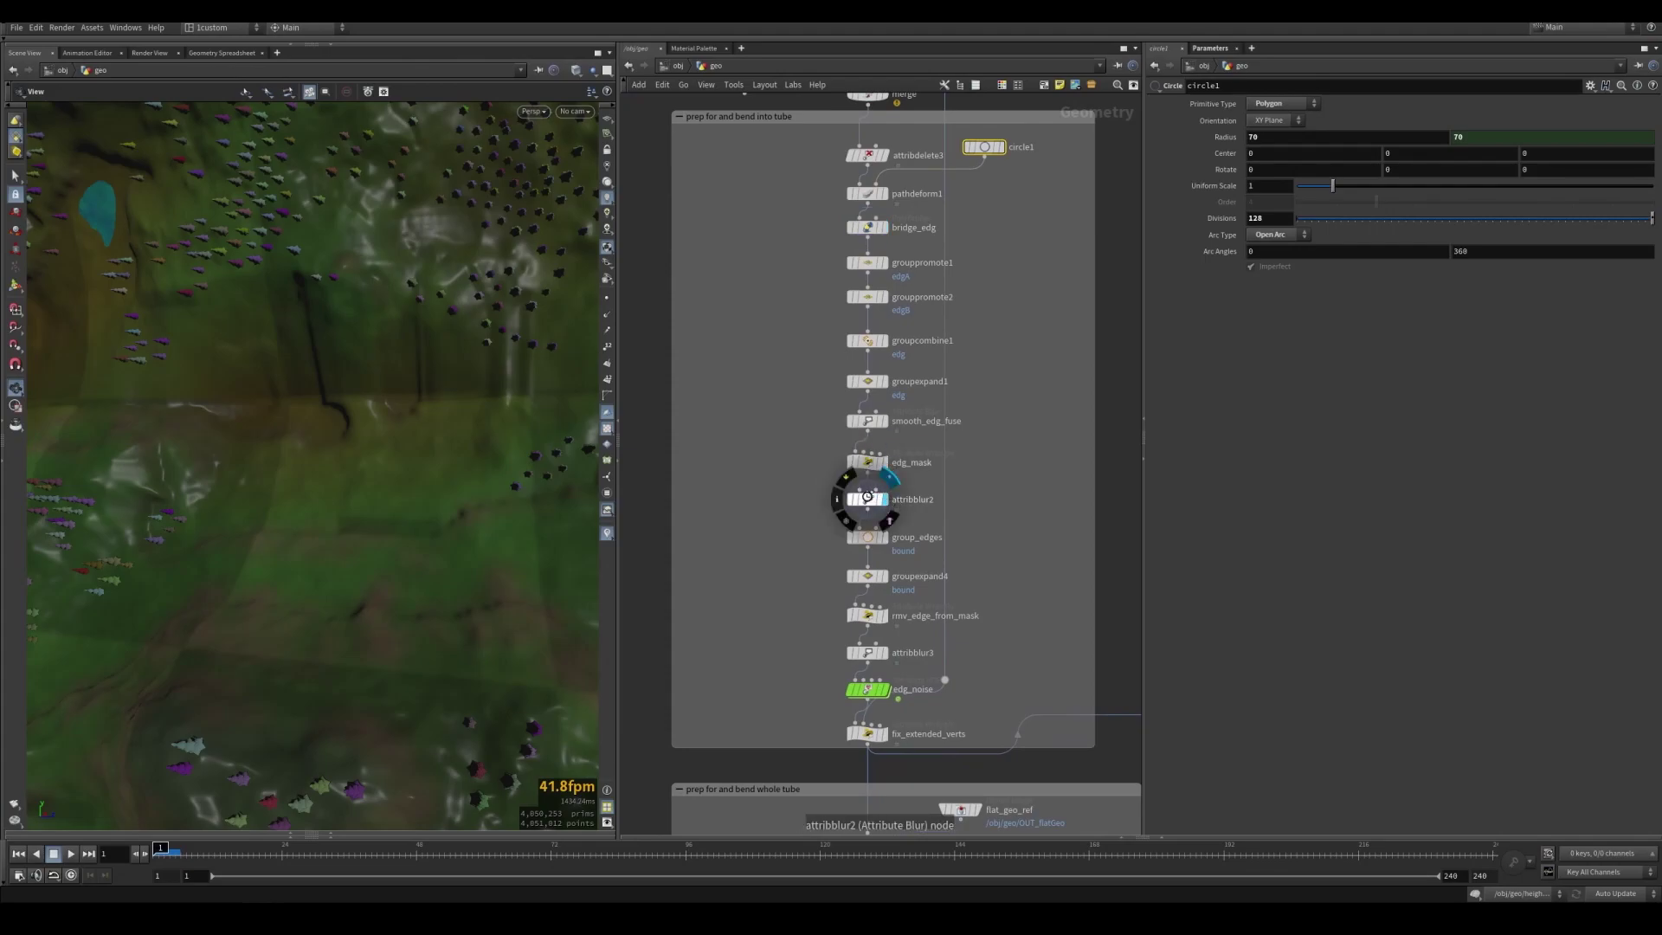
click(867, 499)
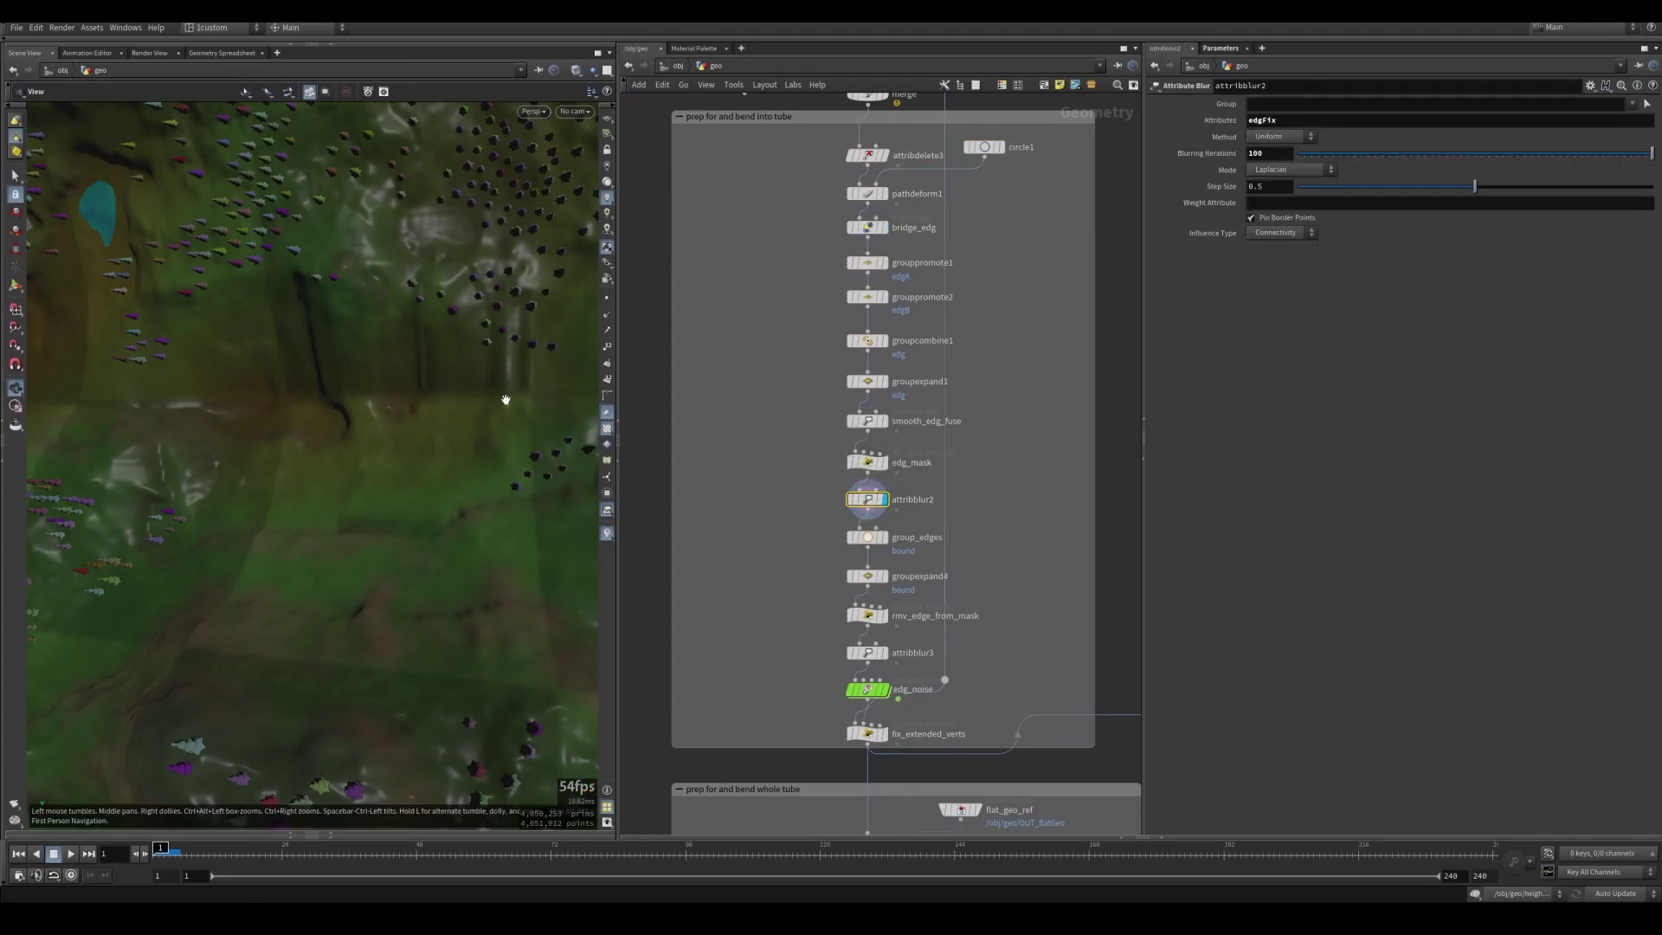
middle_drag(714, 517, 697, 453)
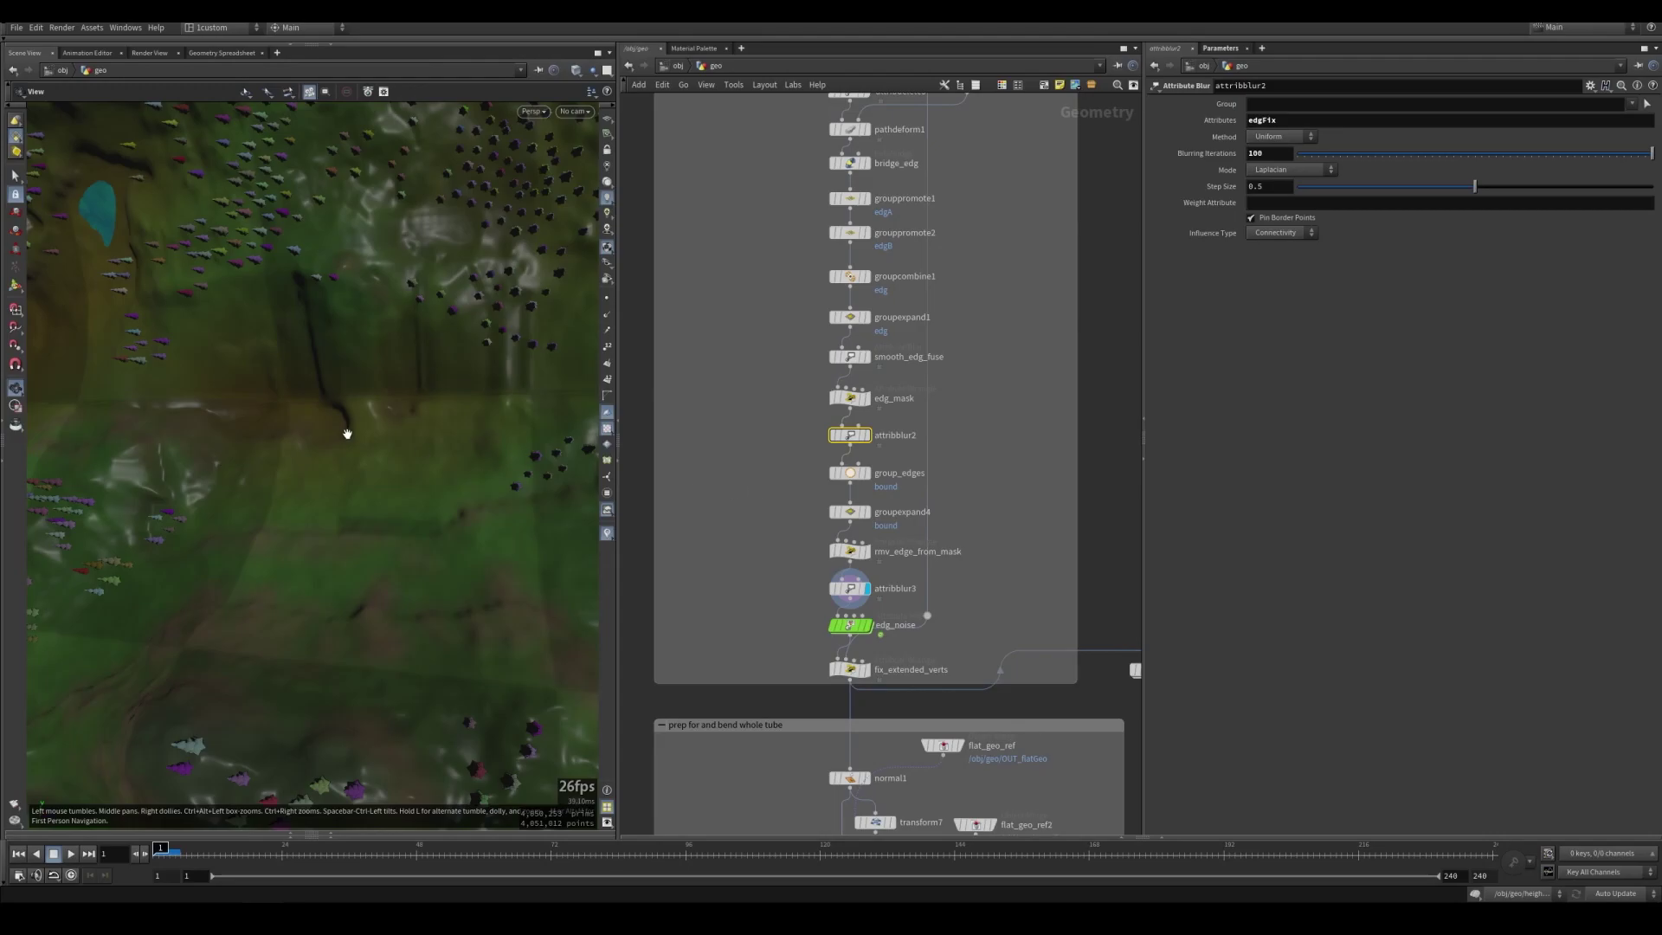
drag(345, 433, 284, 436)
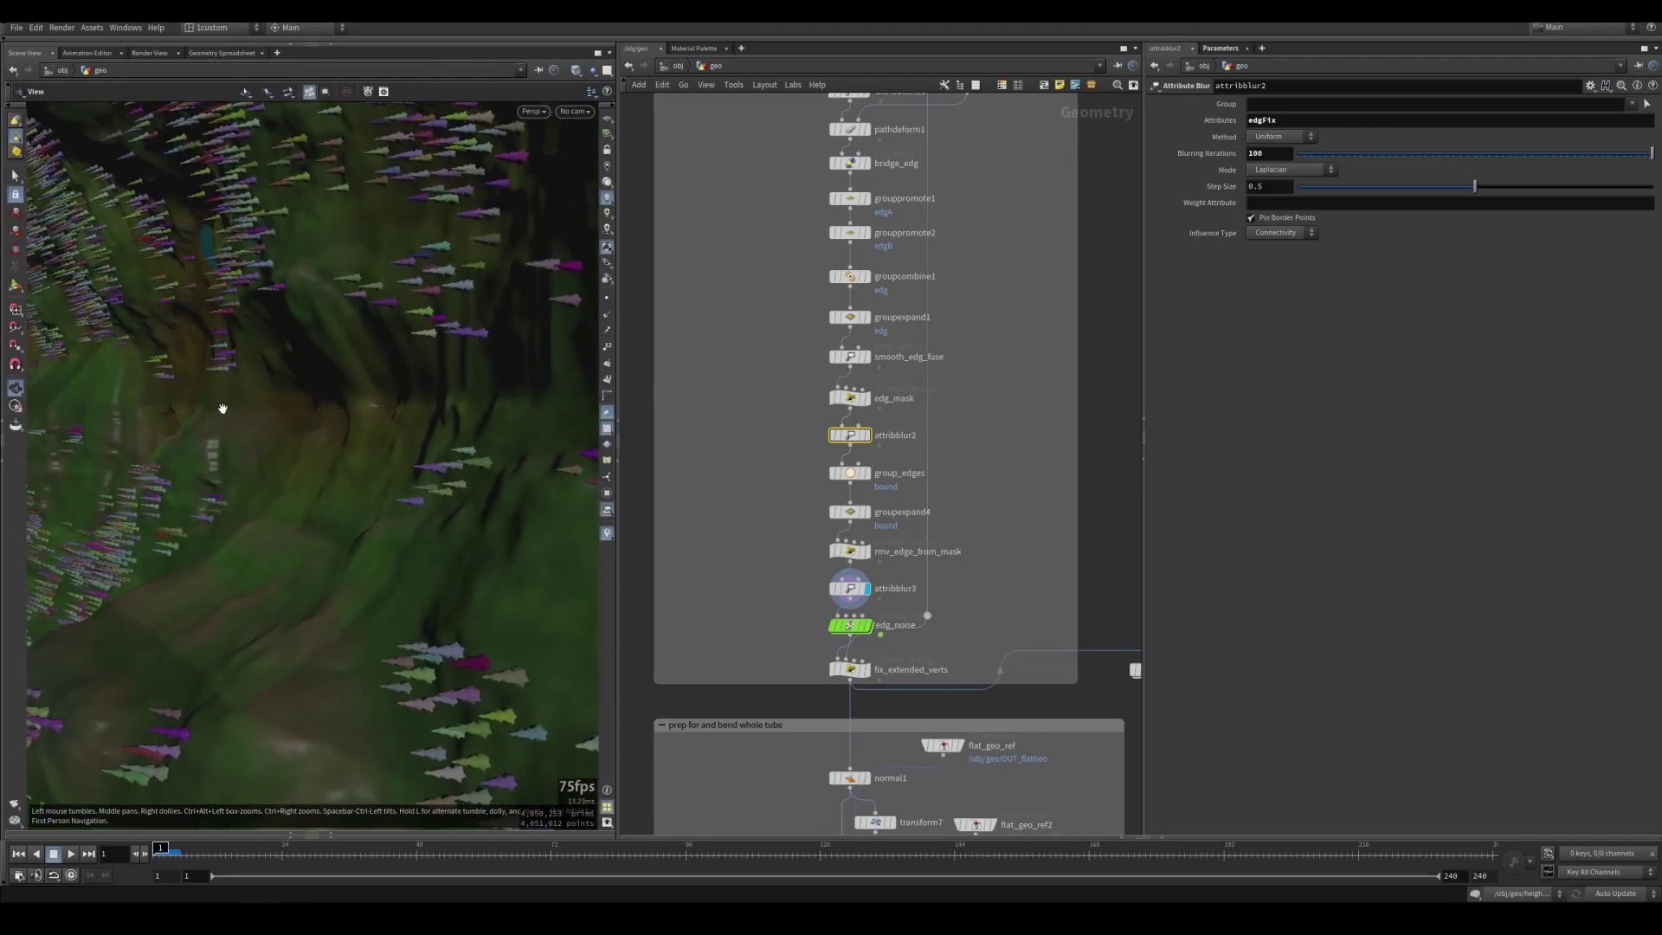
Review the node chain of the "prep for and bend whole tube" network box and view the tube segment from outside
middle_drag(757, 730, 761, 273)
scroll(776, 468, down, 3)
middle_drag(772, 629, 775, 456)
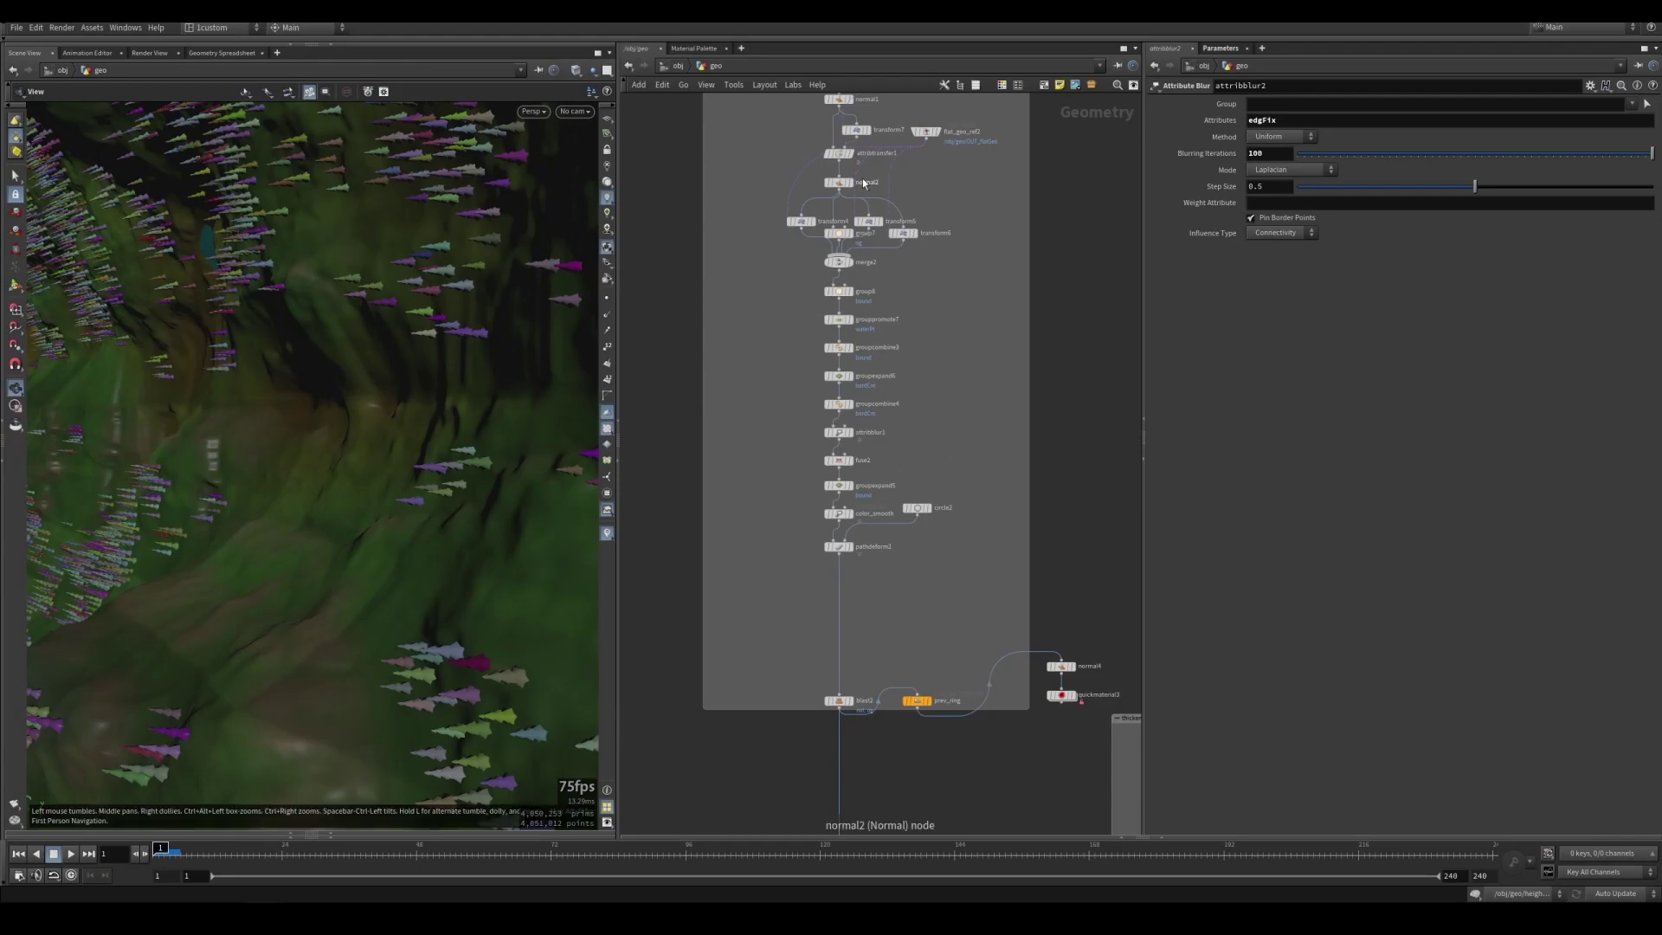
drag(384, 487, 534, 304)
scroll(917, 522, up, 3)
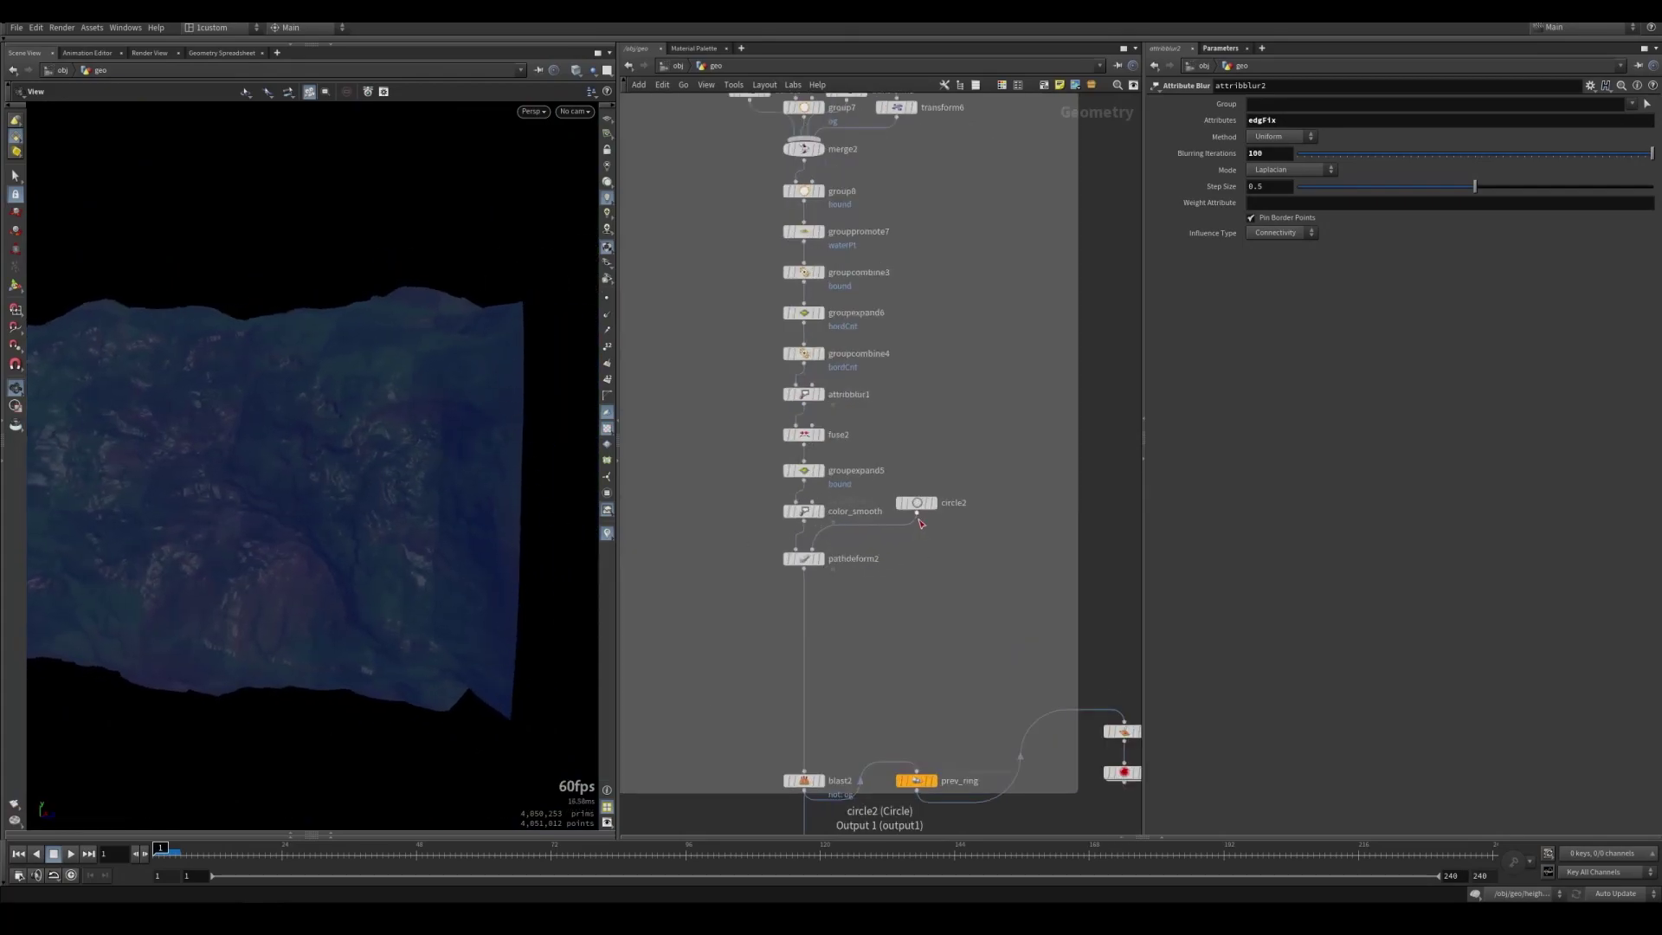
Display pathdeform2, frame its geometry and examine the curved tube from outside and up close
mouse_move(824, 559)
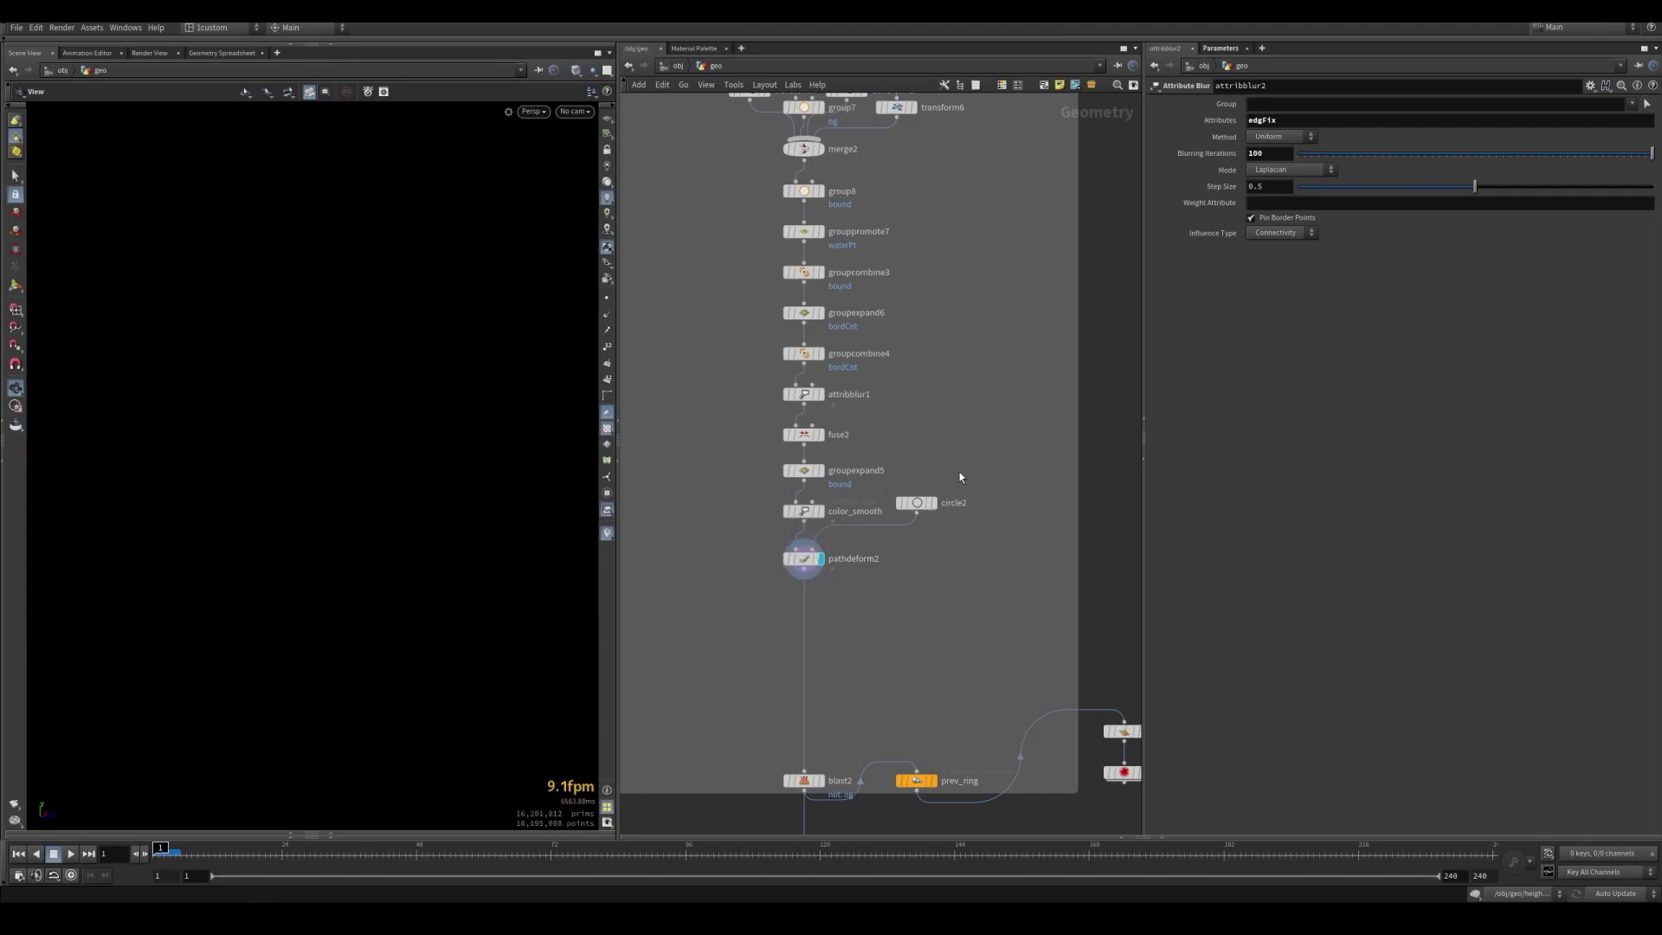
right_drag(554, 519, 260, 446)
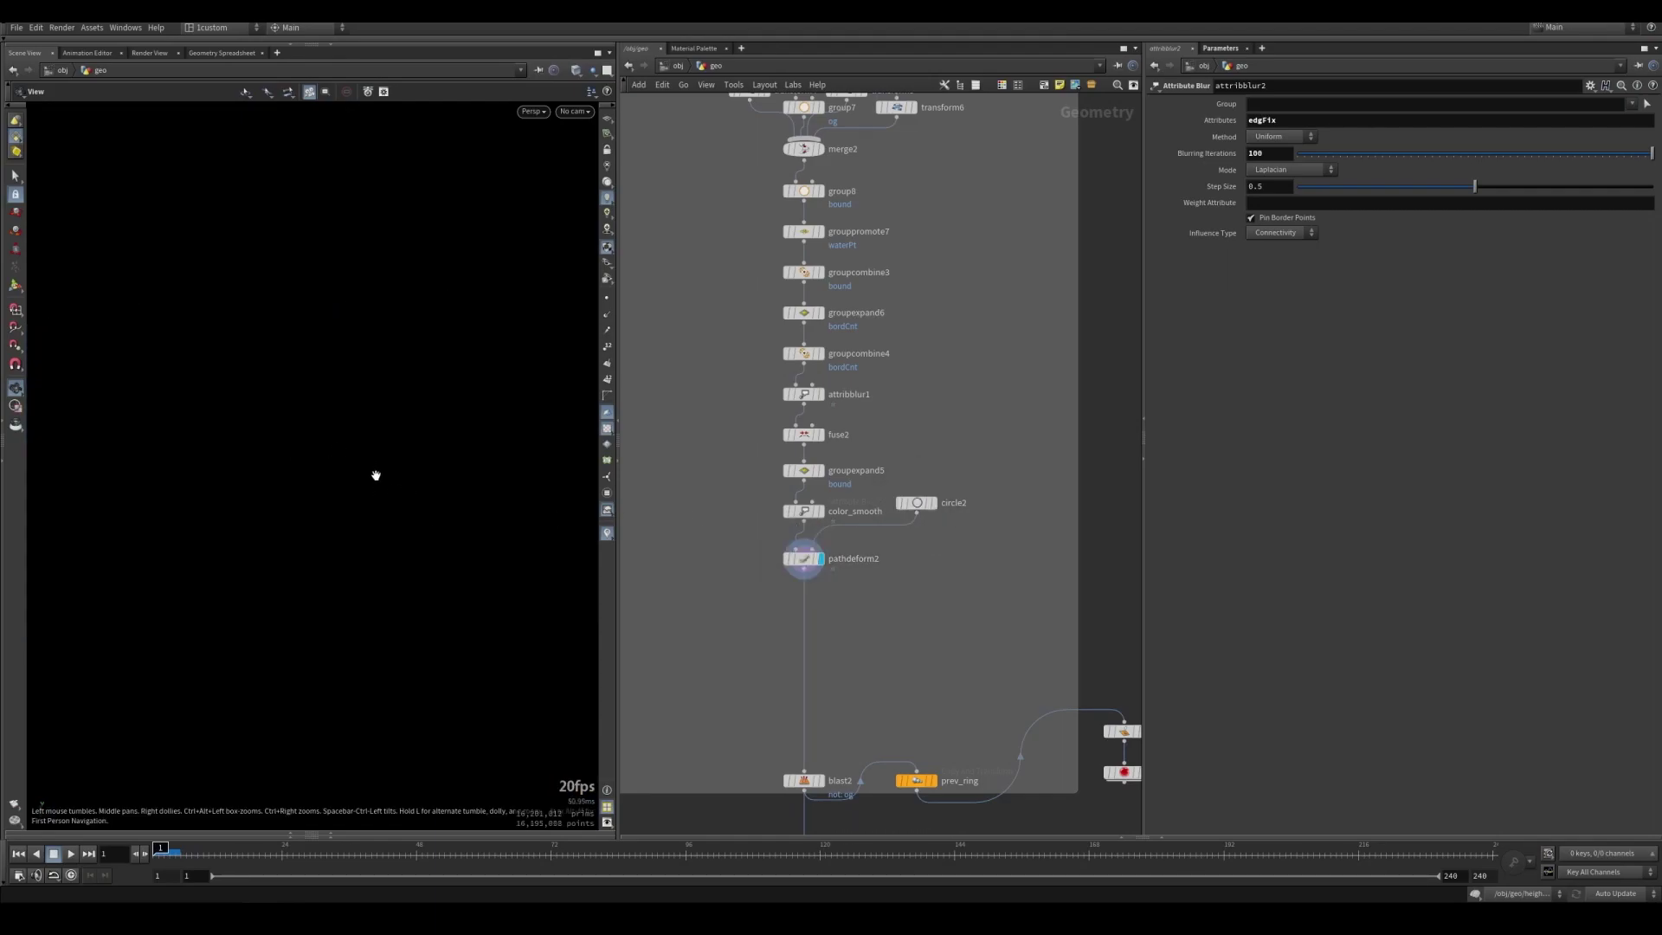
key(f)
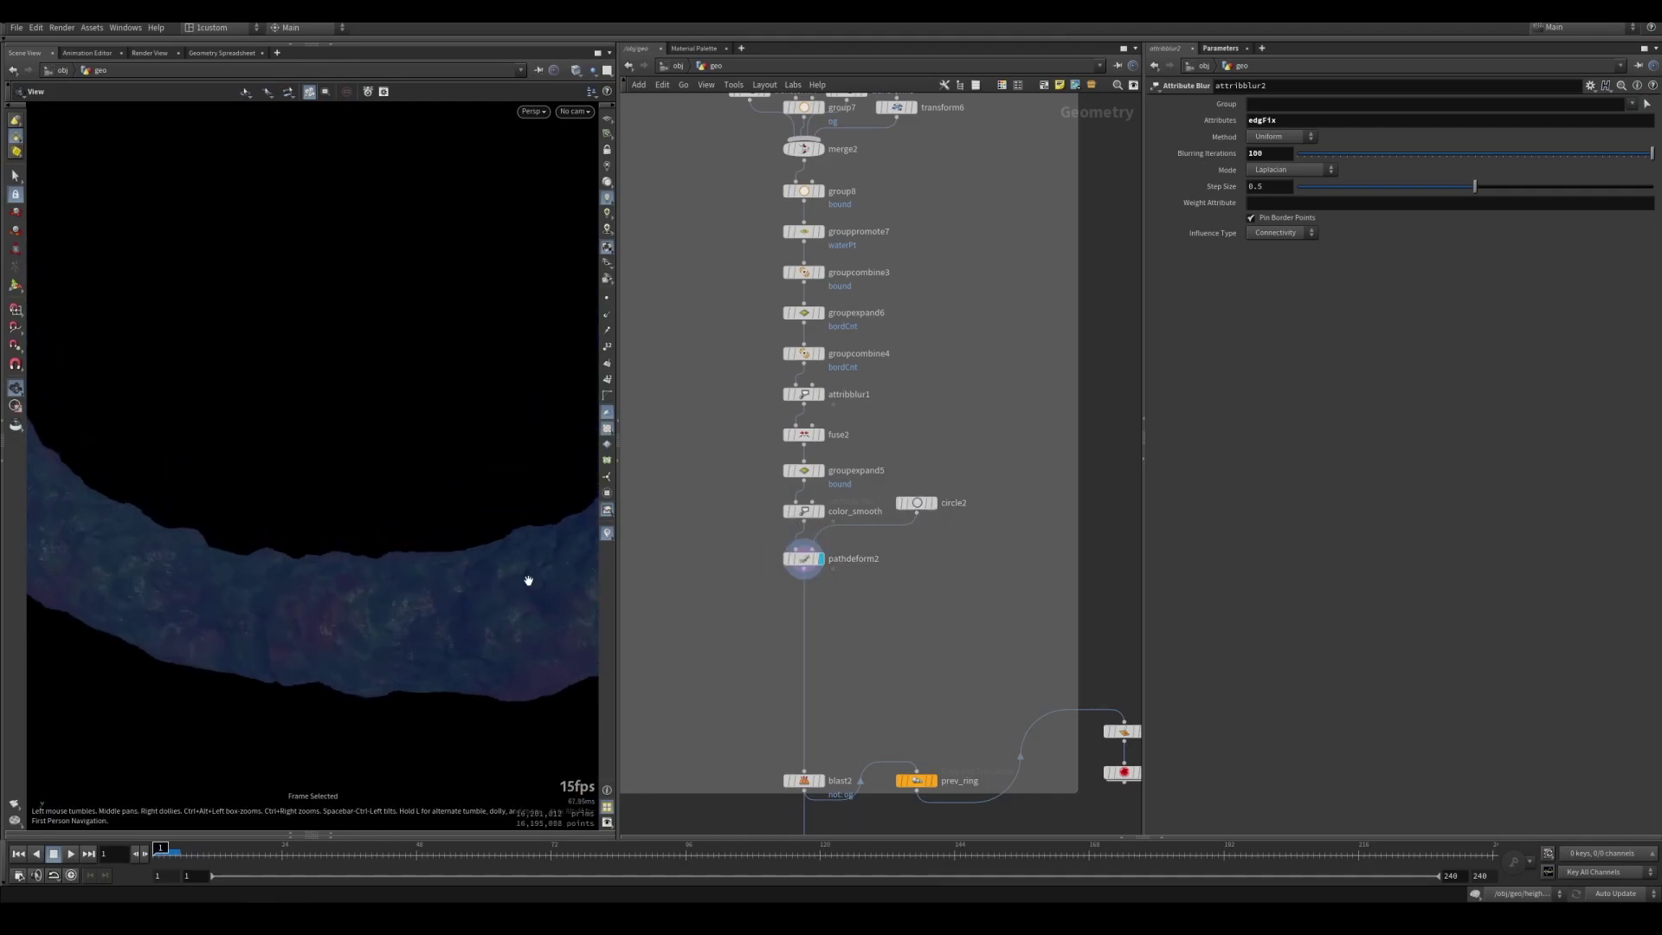
middle_drag(464, 423, 476, 353)
right_drag(326, 494, 538, 471)
middle_drag(412, 453, 335, 507)
right_drag(346, 507, 492, 494)
scroll(492, 495, up, 5)
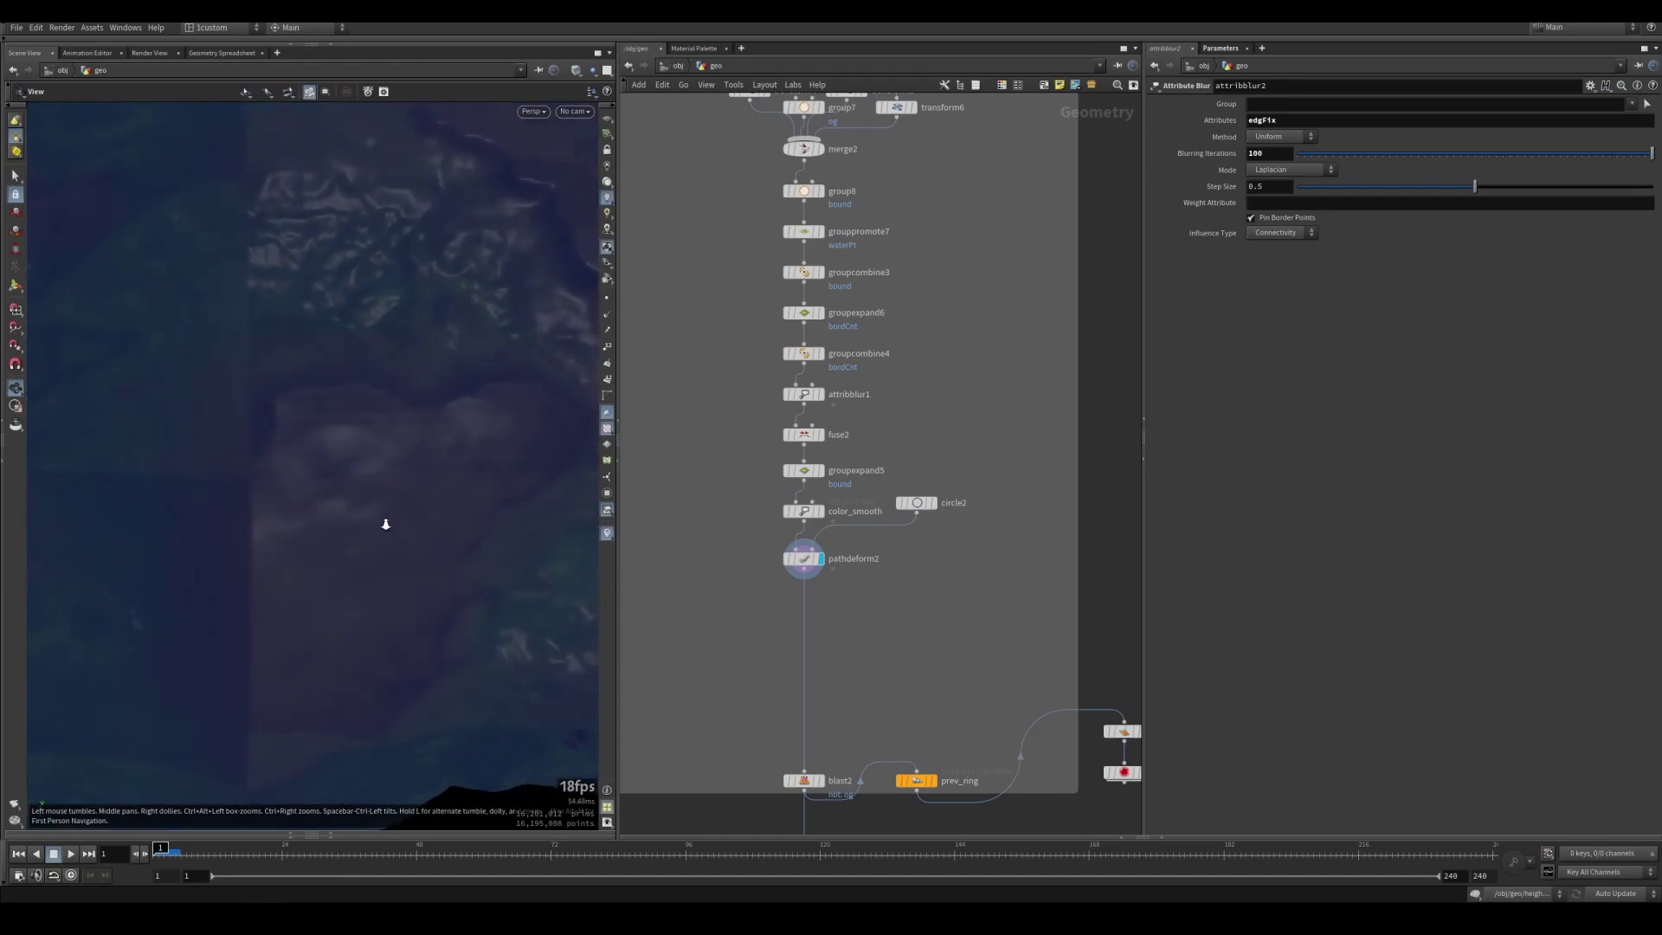
Display the single tube segment from blast2, display the ring copied by prev_ring, and show the prev_ring parameters
scroll(378, 519, down, 8)
scroll(367, 472, down, 5)
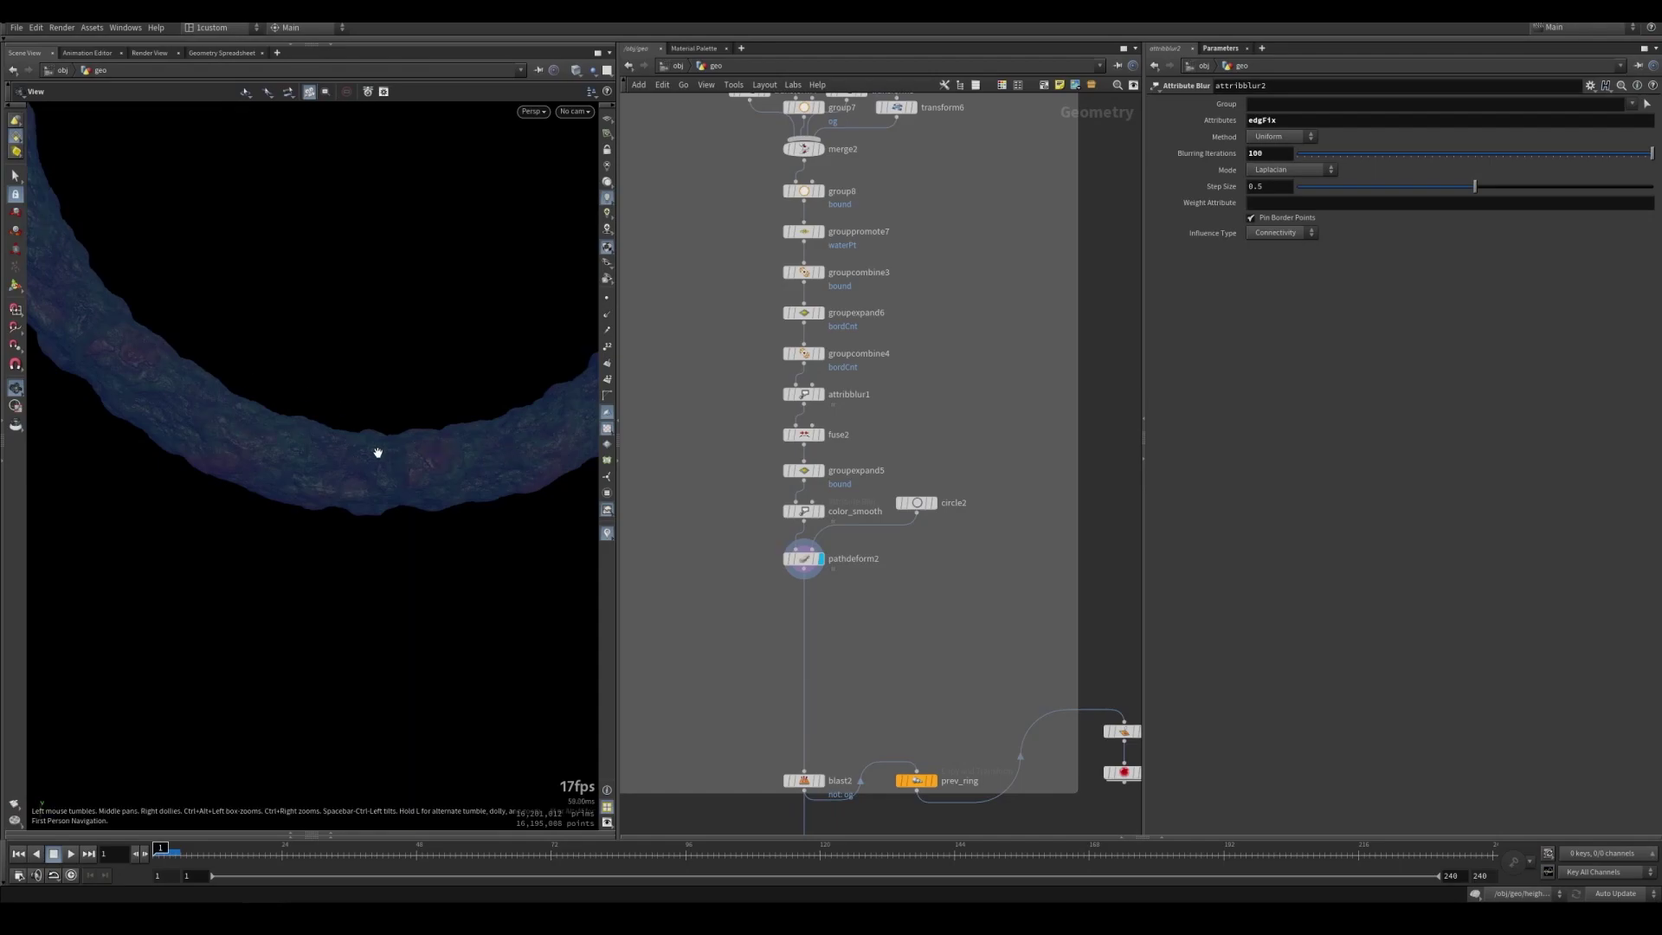
click(819, 780)
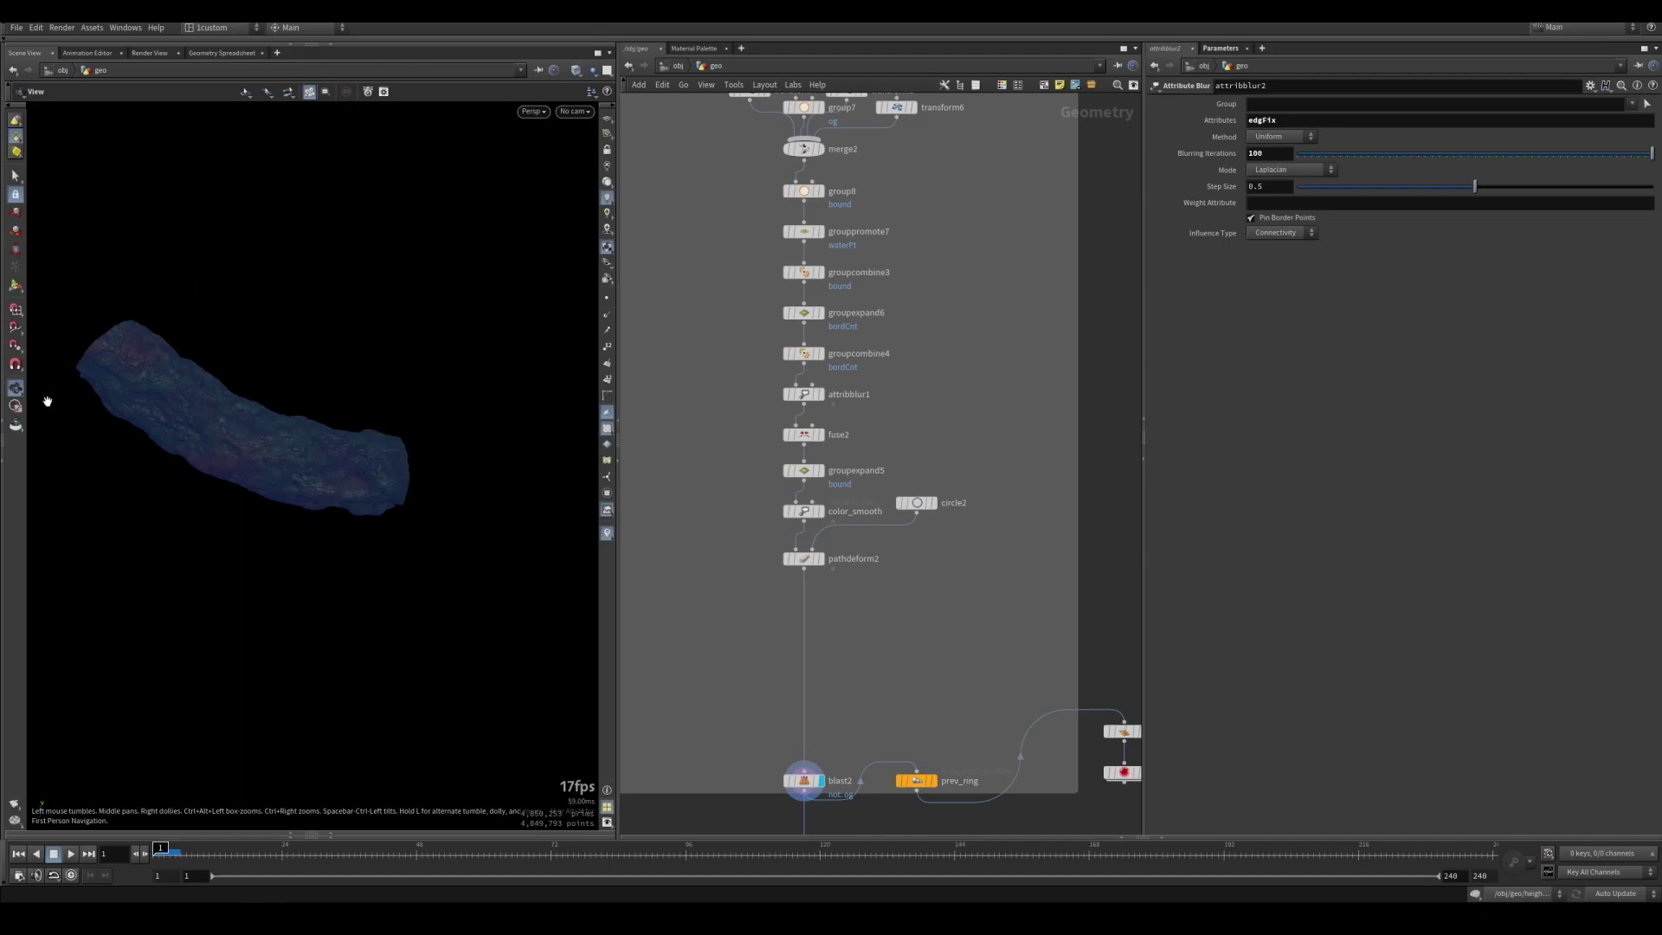
middle_drag(978, 718, 947, 662)
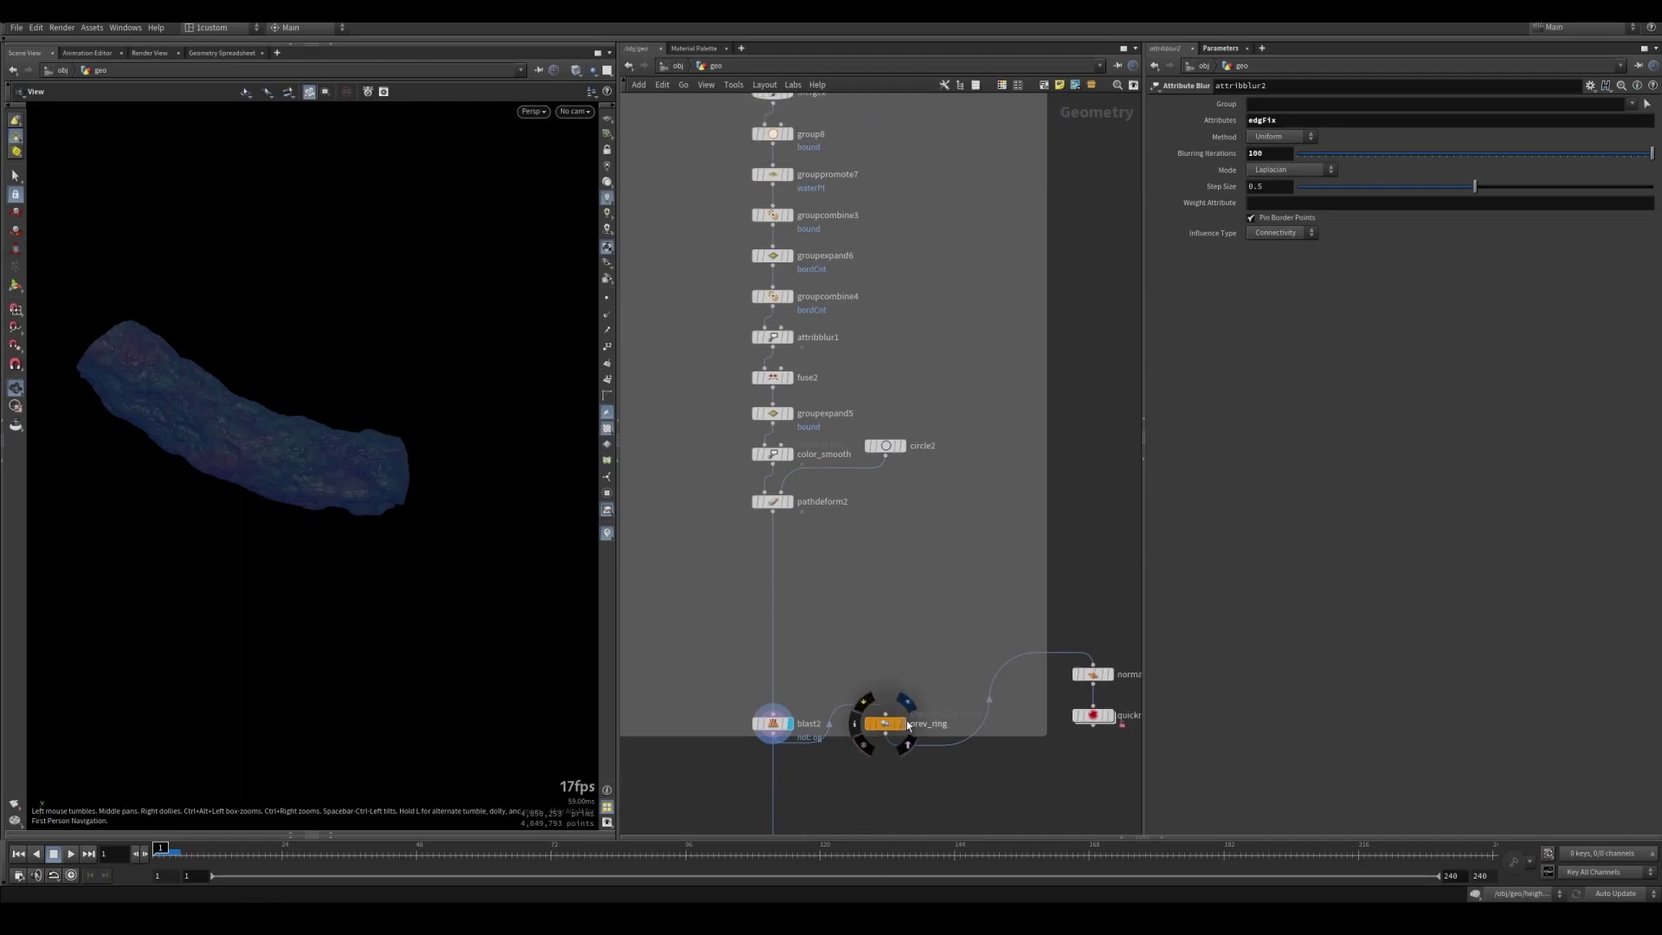
click(904, 720)
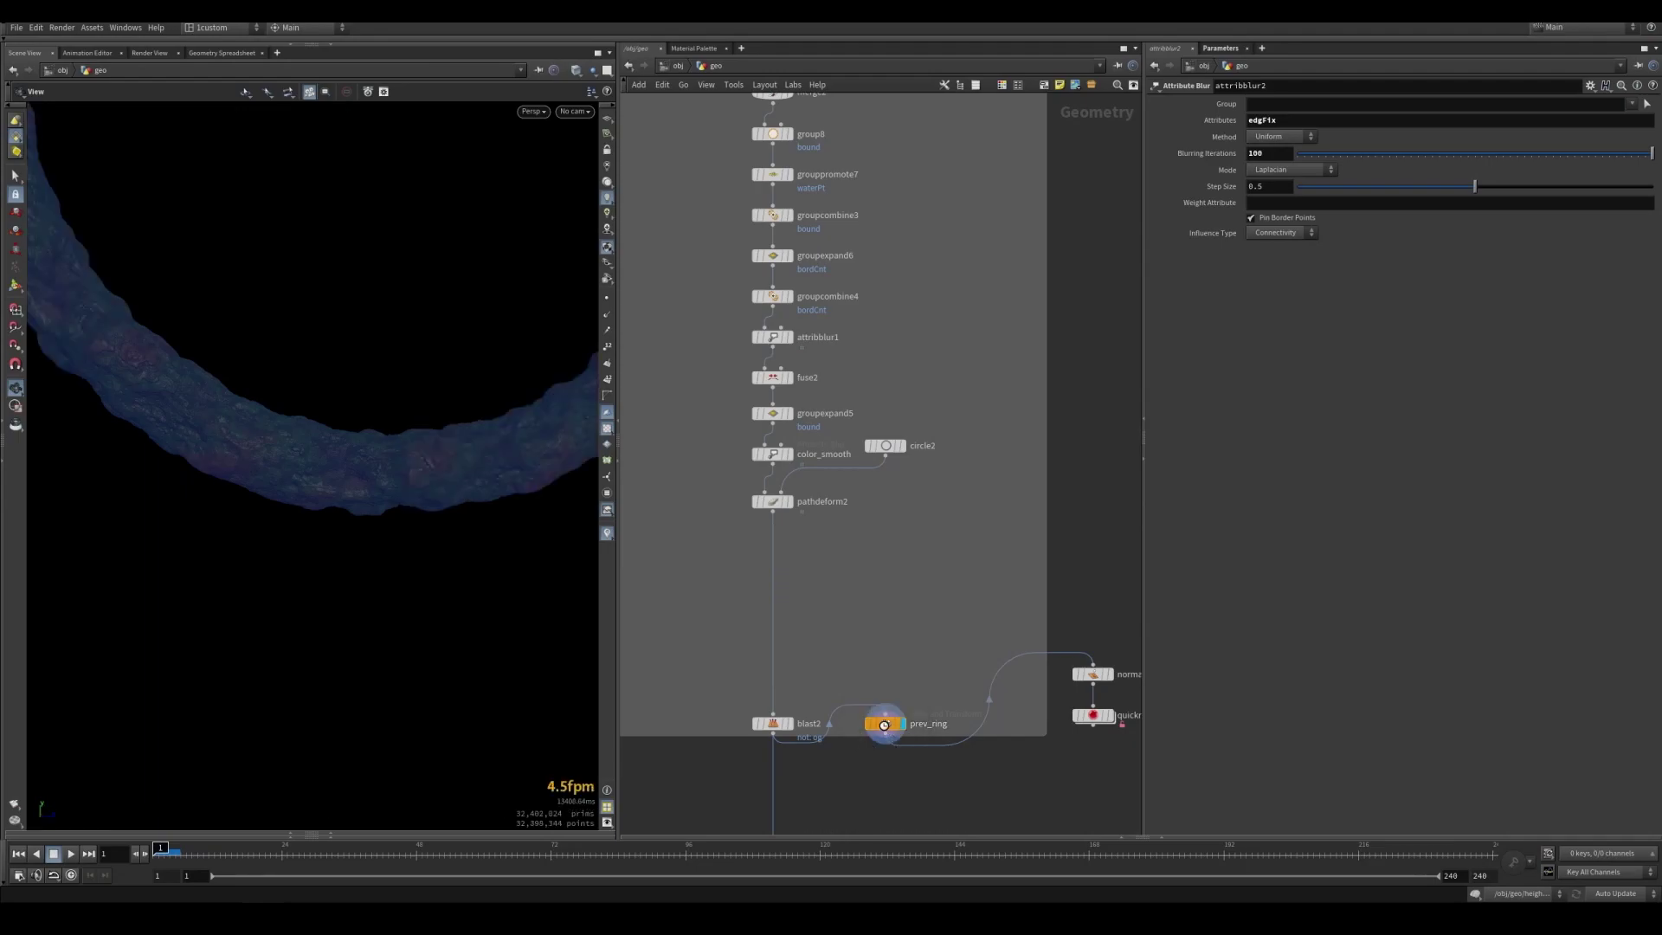
click(883, 724)
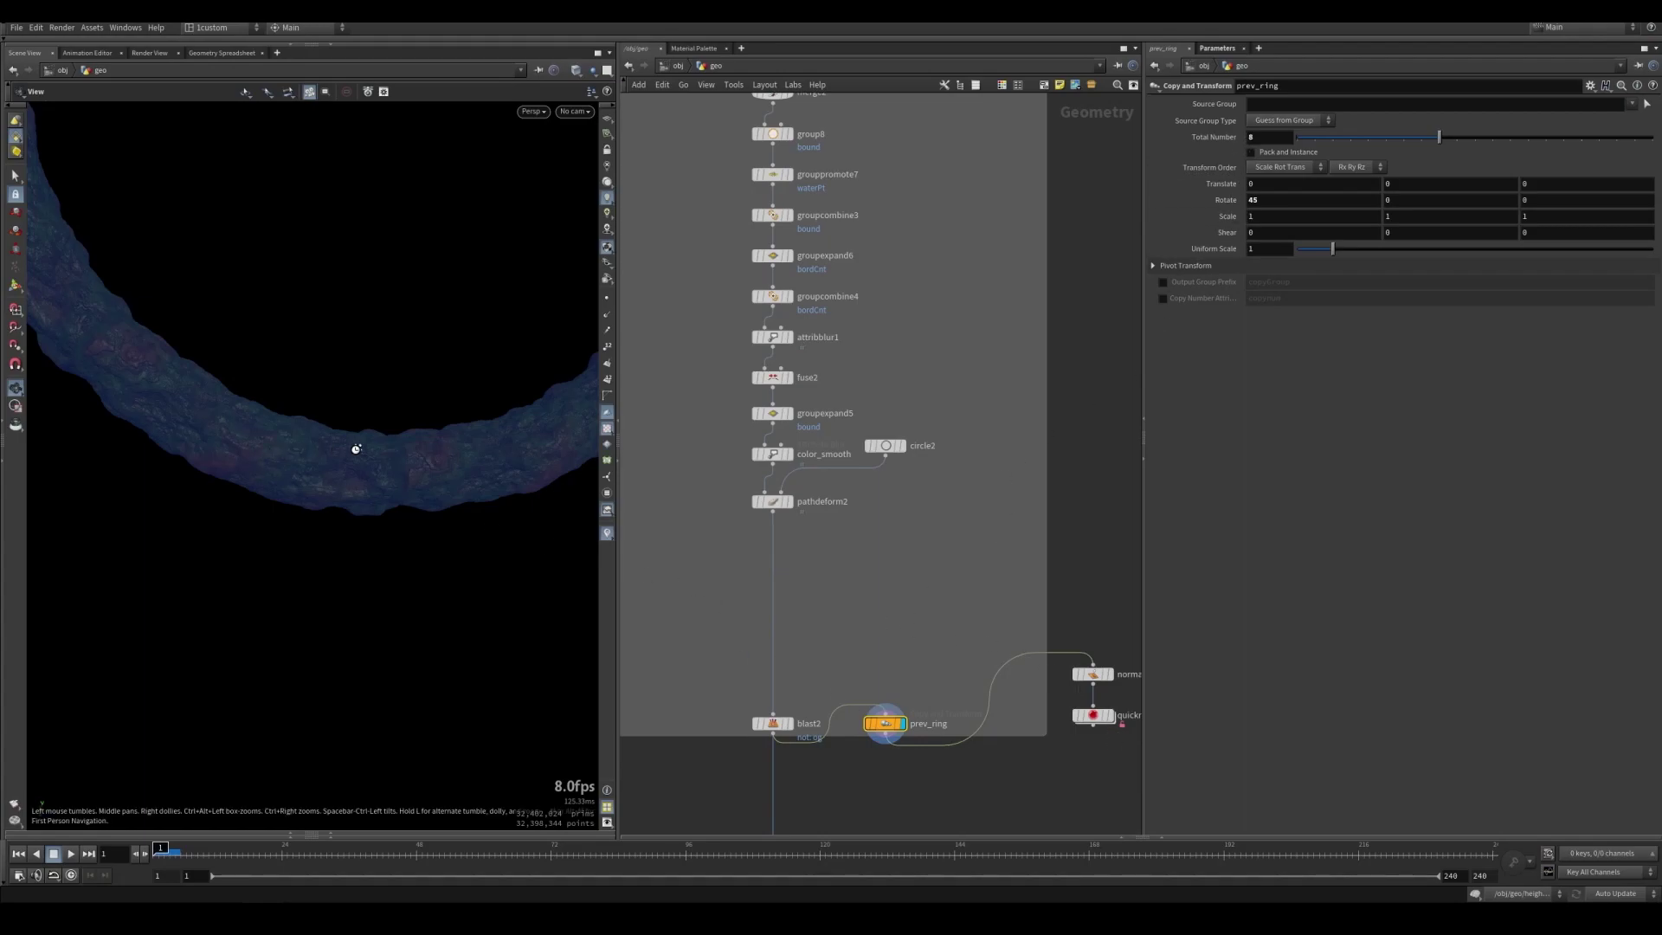
Examine the prev_ring geometry from outside and from within the tube, checking the terrain, tree points and water areas
right_drag(356, 449, 616, 440)
drag(537, 437, 264, 471)
right_drag(263, 471, 839, 478)
middle_drag(336, 584, 452, 493)
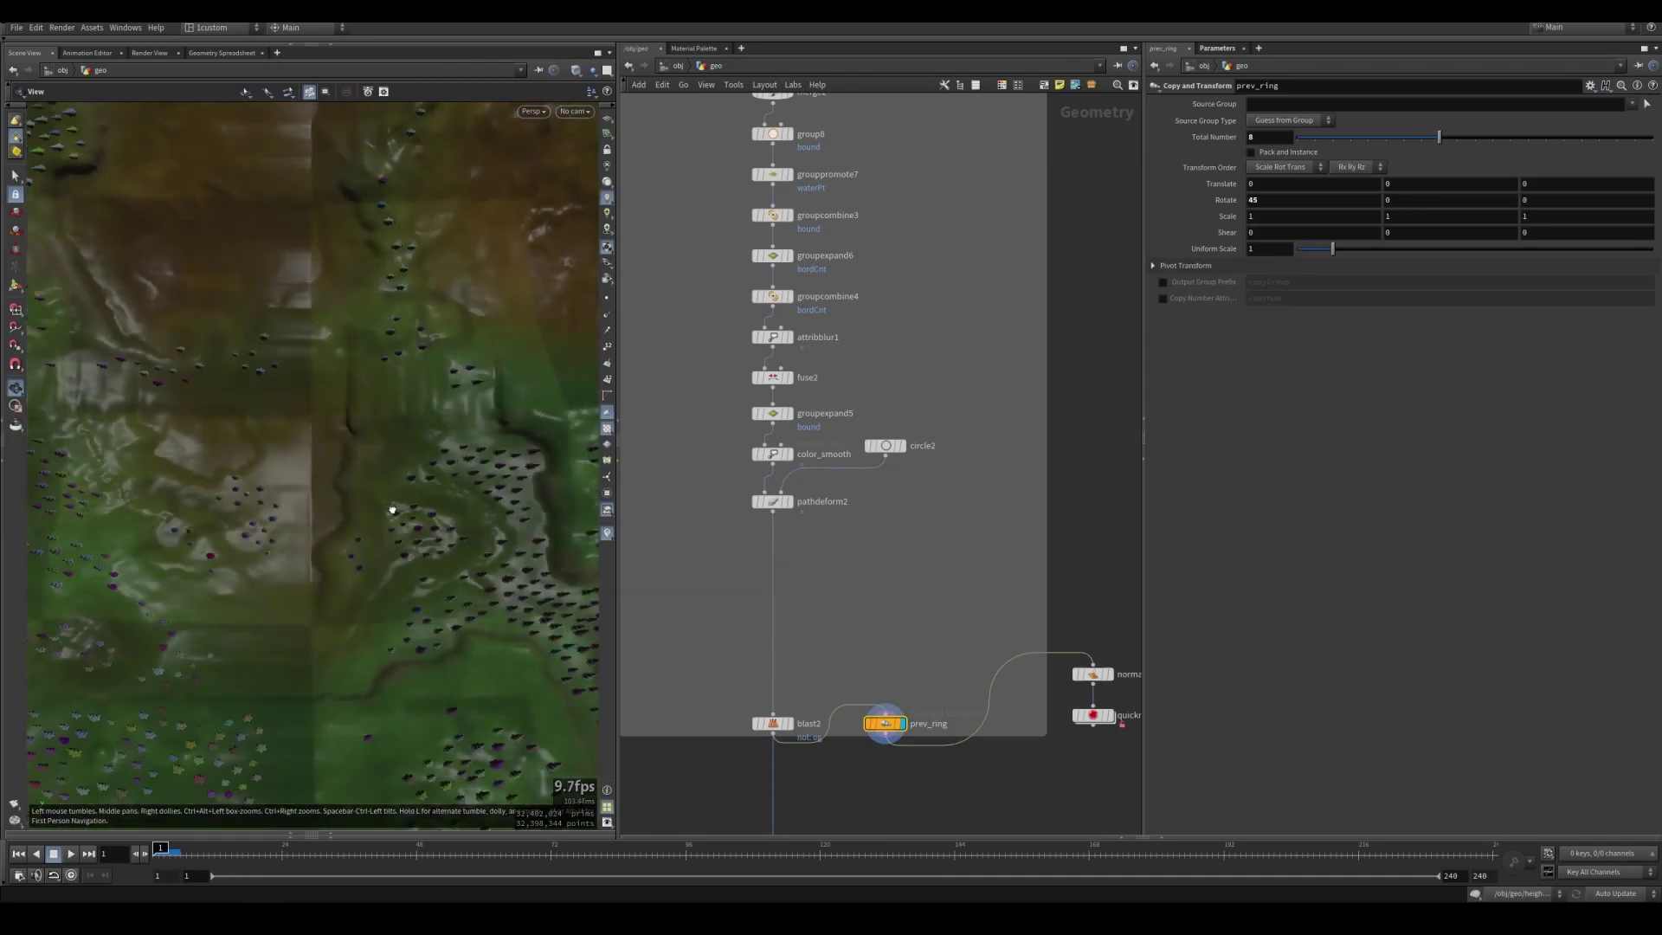
drag(392, 510, 445, 401)
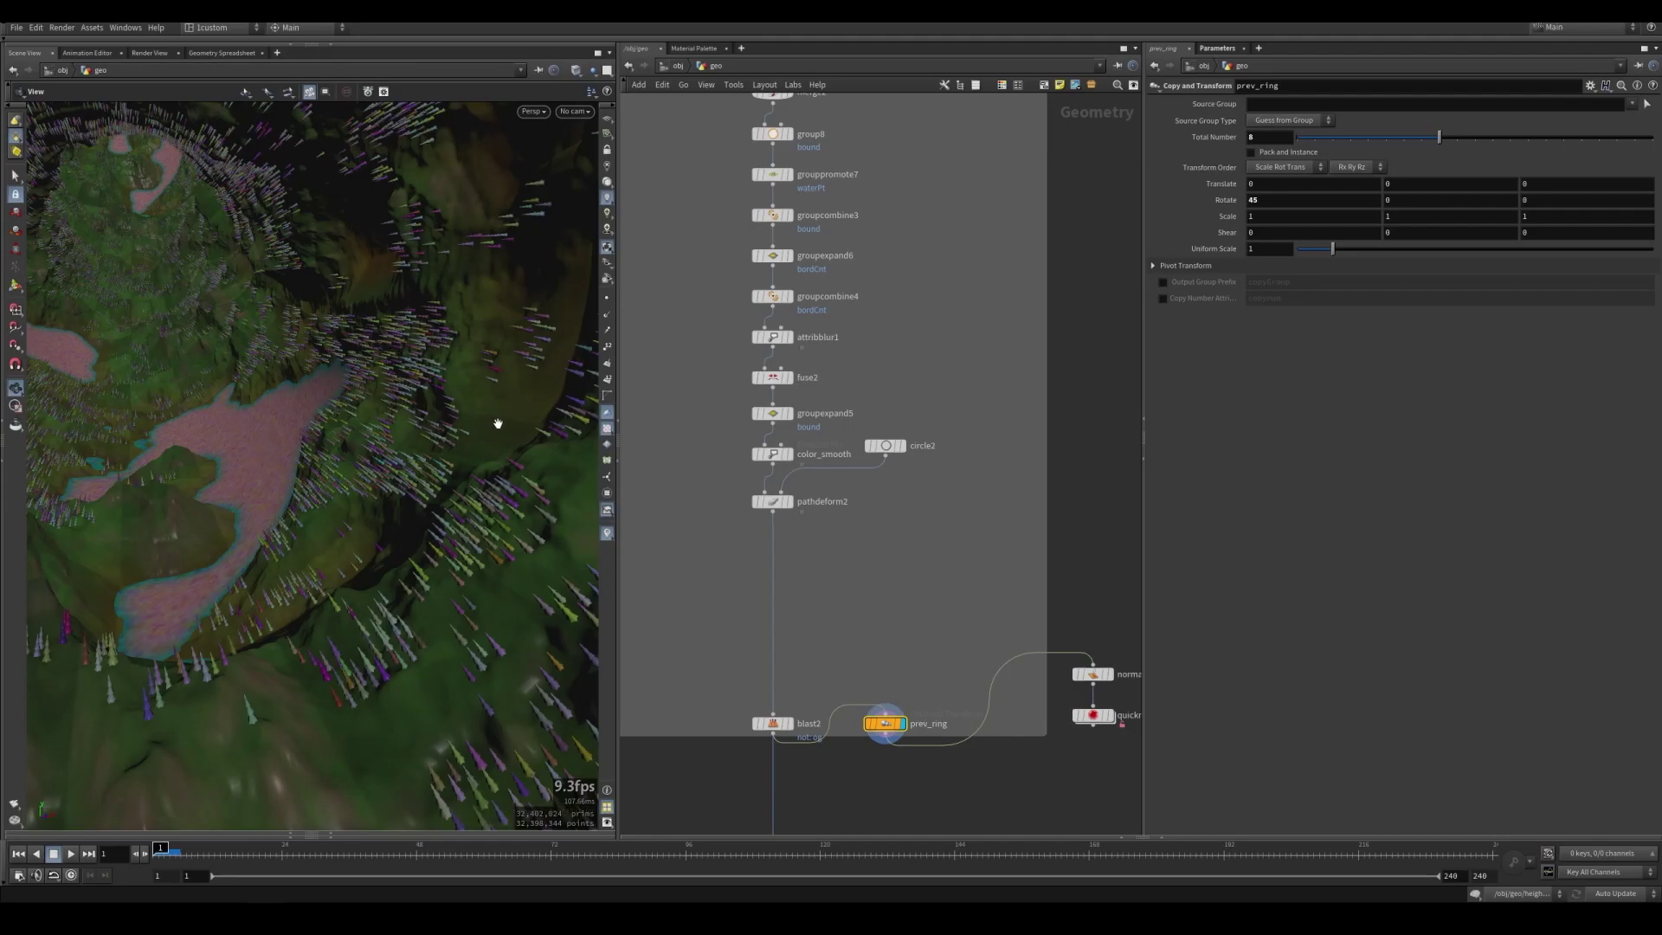
middle_drag(874, 591, 878, 587)
scroll(881, 589, down, 5)
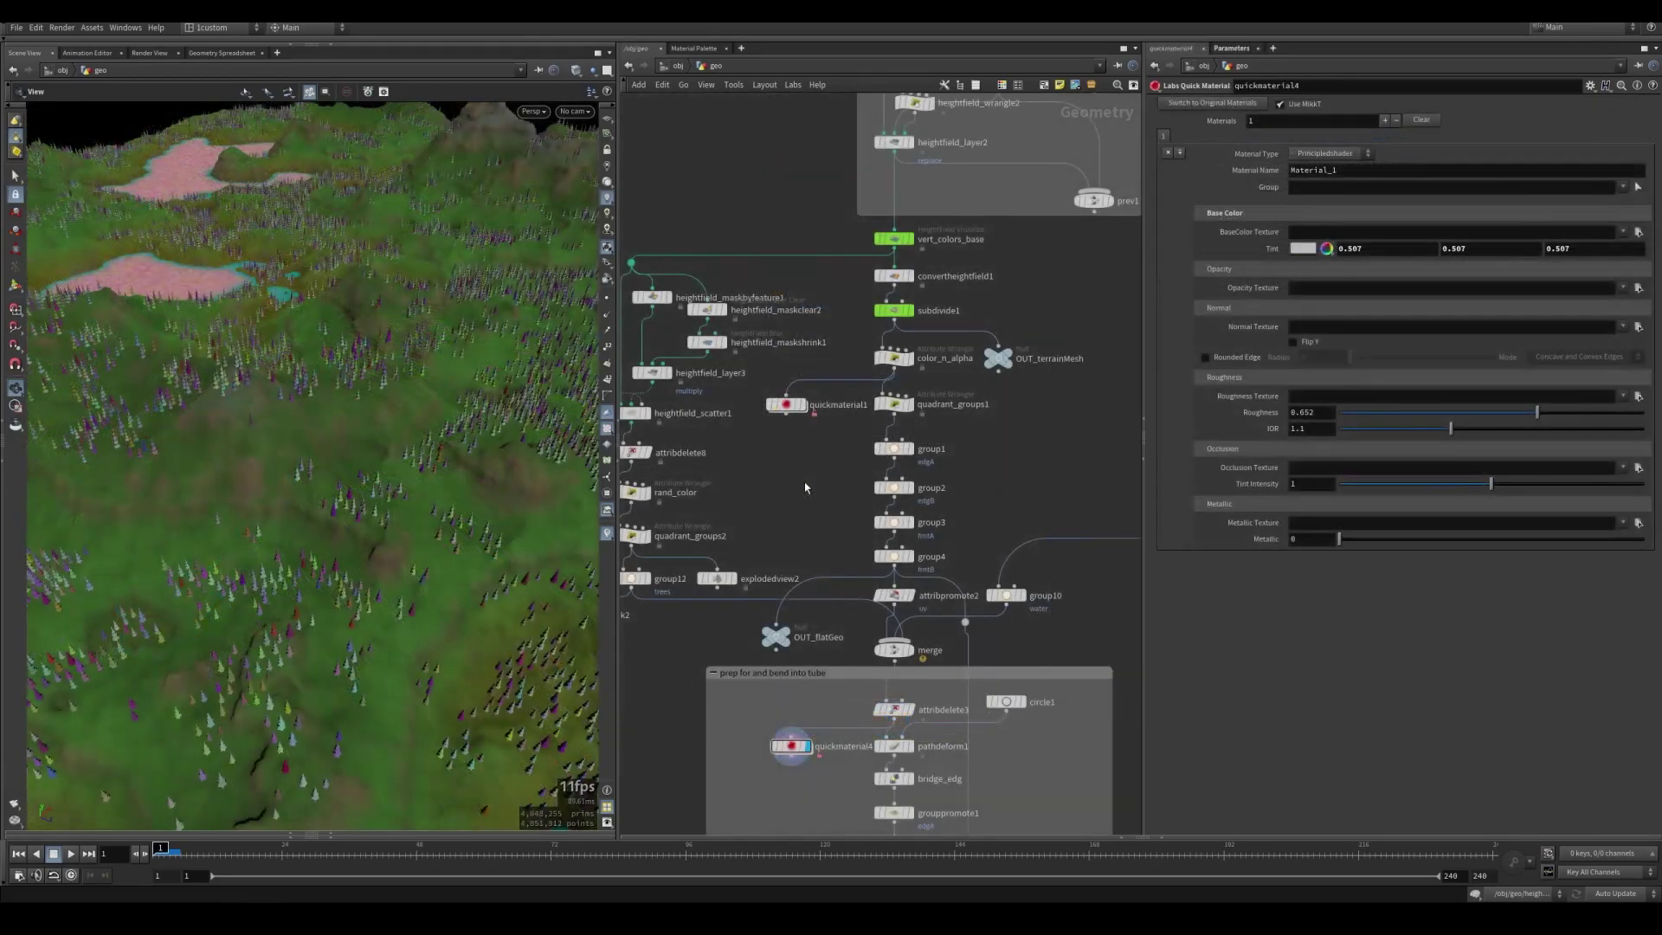